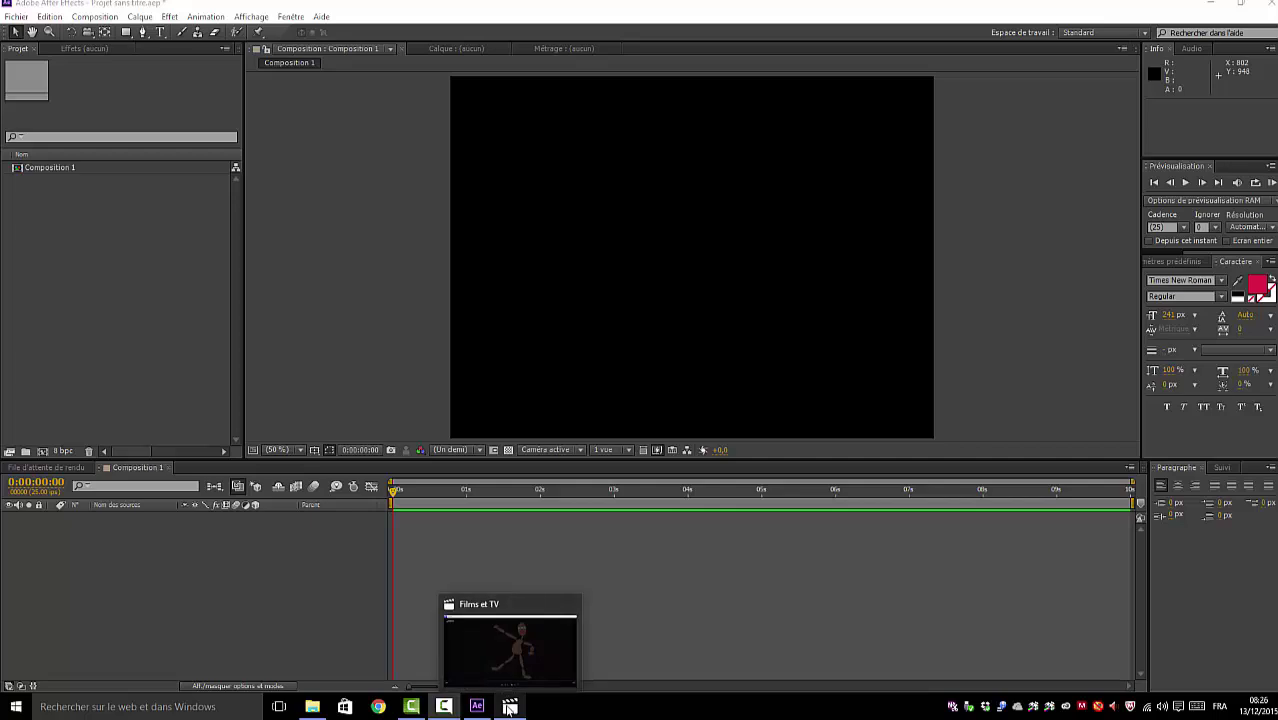
# - Play the action2 video of the animated puppet in the Films et TV player, and close the player
pyautogui.click(510, 708)
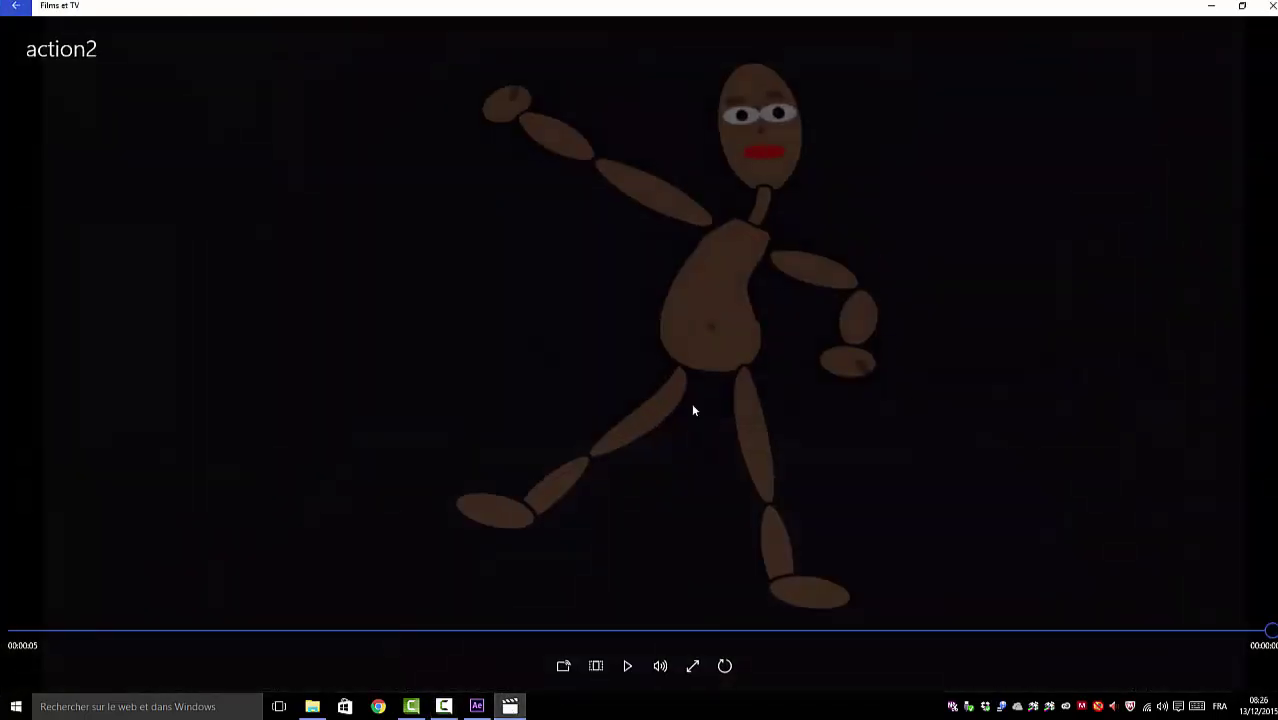
pyautogui.click(627, 666)
pyautogui.click(1271, 6)
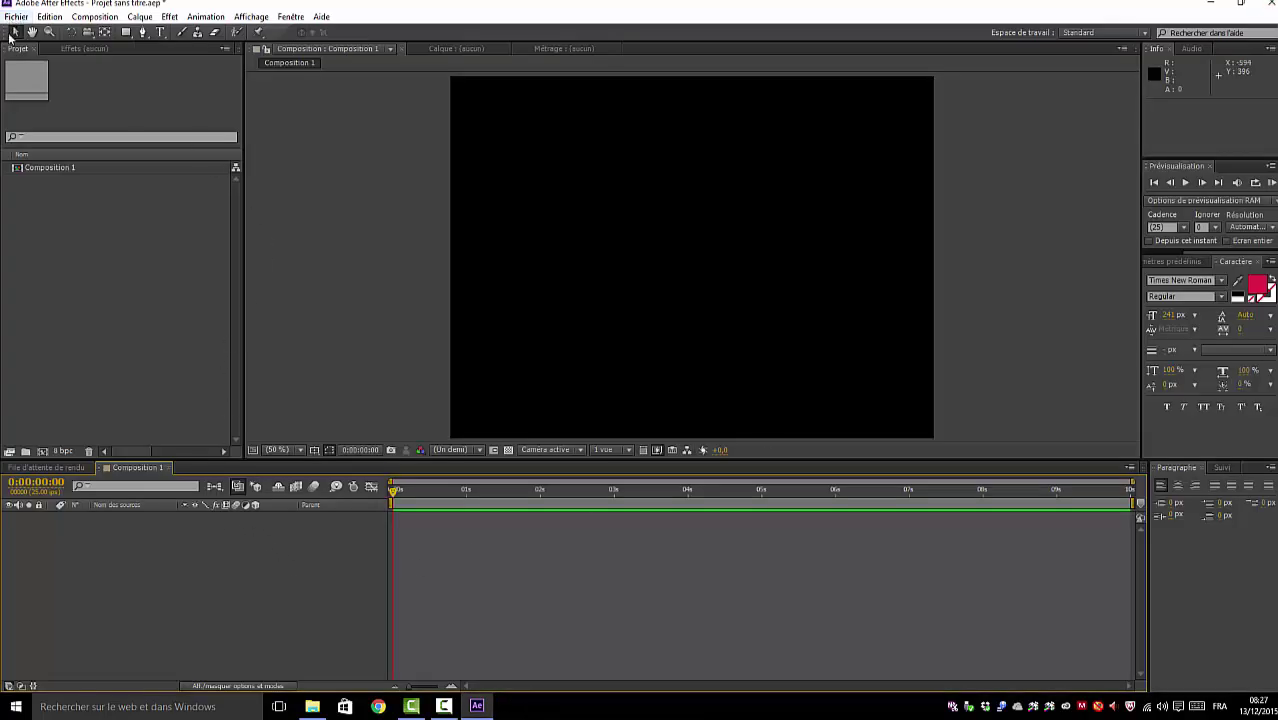
# - Import Pantin.psd from the USB disk as a composition that keeps layer sizes, with editable layer styles
pyautogui.click(312, 707)
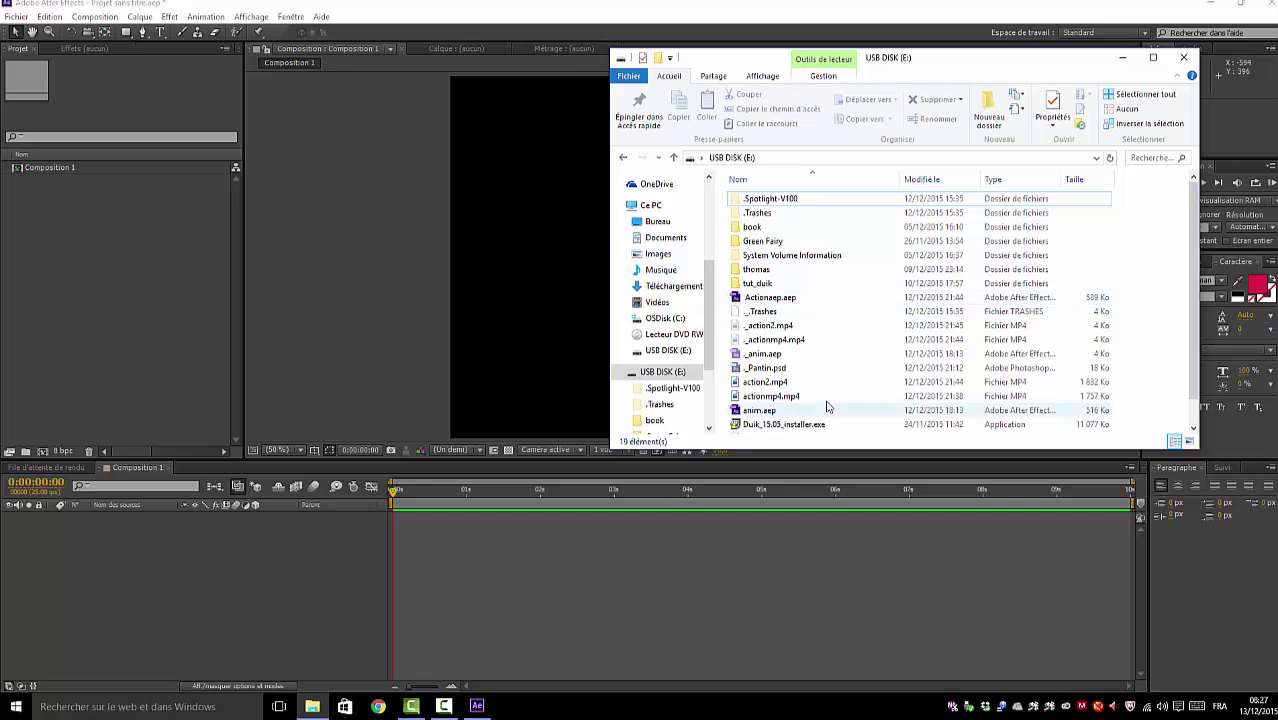
pyautogui.scroll(-1, 826, 406)
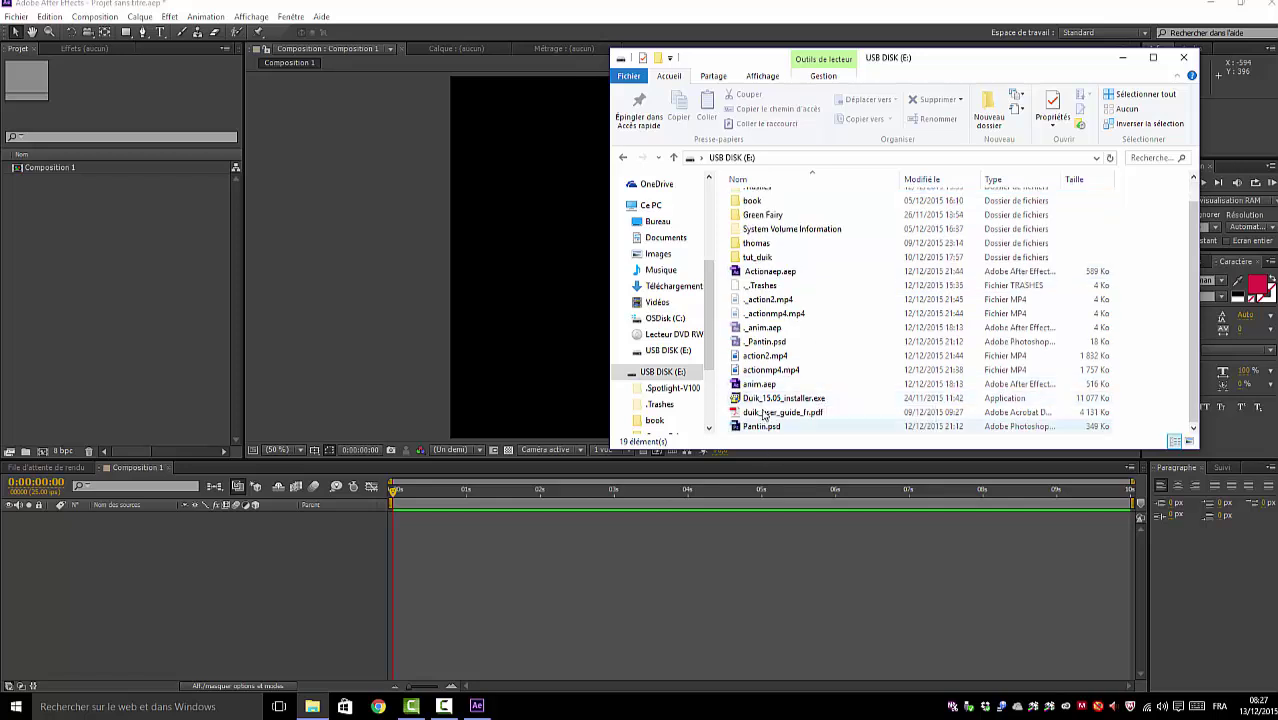
pyautogui.moveTo(758, 428); pyautogui.dragTo(145, 301)
pyautogui.click(524, 3)
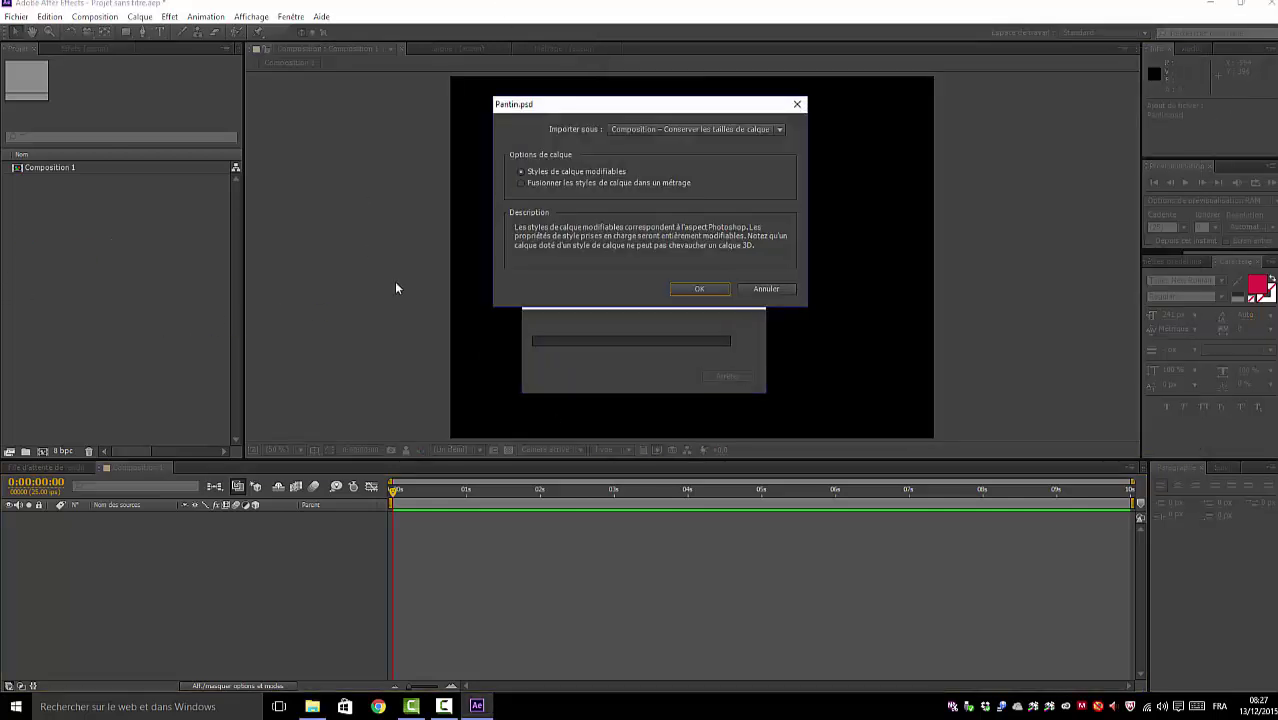
pyautogui.click(700, 288)
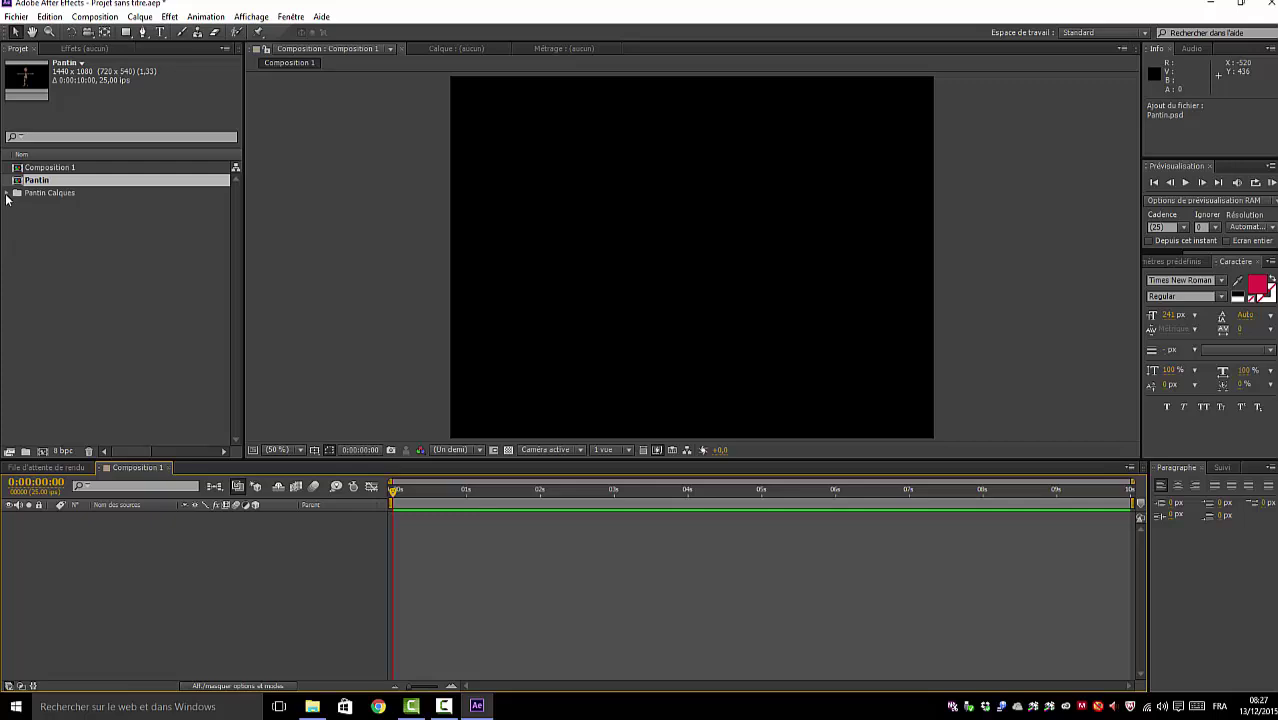
# - Add the Ellipse 2 copie/Pantin.psd layer to Composition 1 and stretch the puppet slightly wider
pyautogui.moveTo(63, 206); pyautogui.dragTo(109, 564)
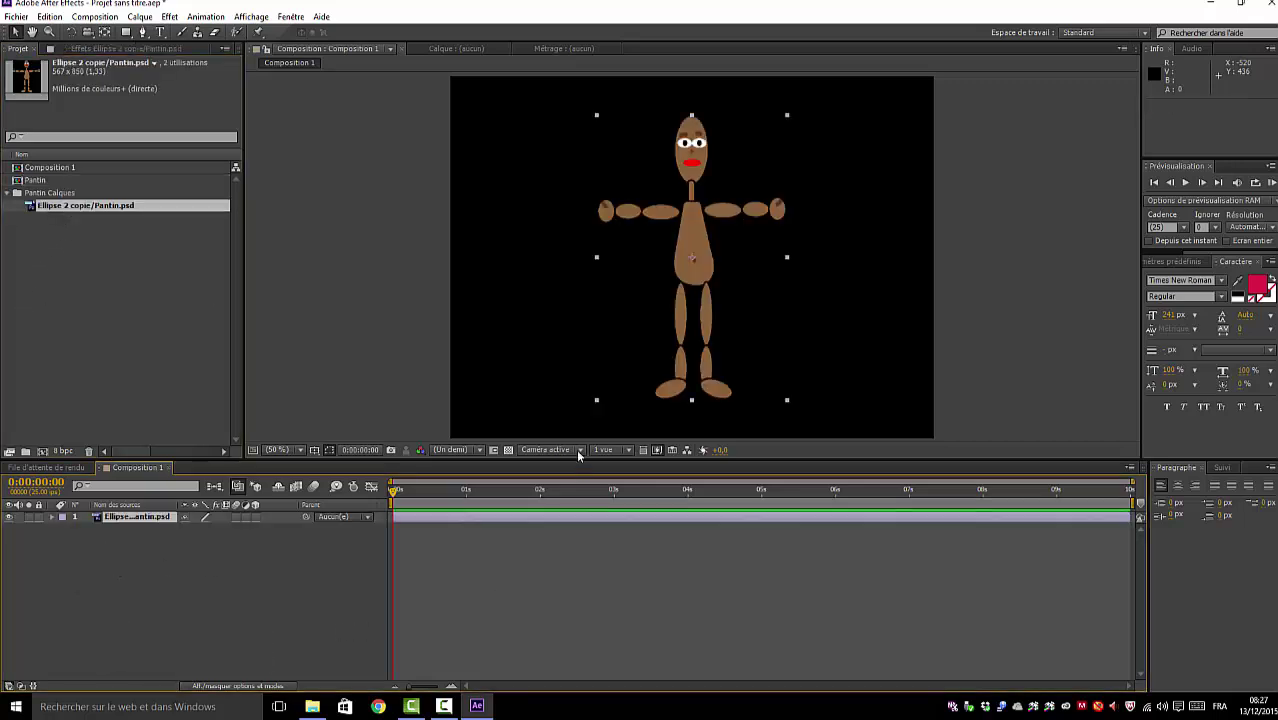
pyautogui.moveTo(594, 404); pyautogui.dragTo(566, 400)
pyautogui.click(603, 600)
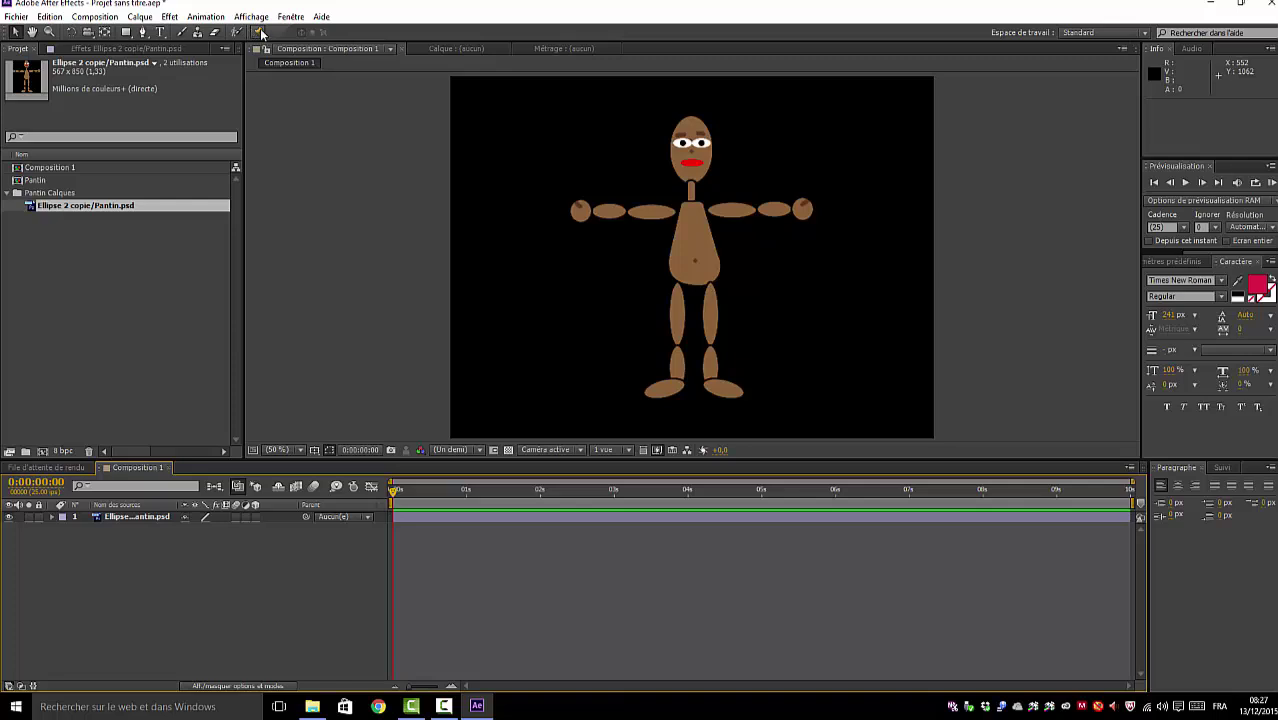
# - Open the Duik.jsx script, show its Setup tools, and place its window beside the puppet, clear of the composition view and timeline
pyautogui.click(290, 17)
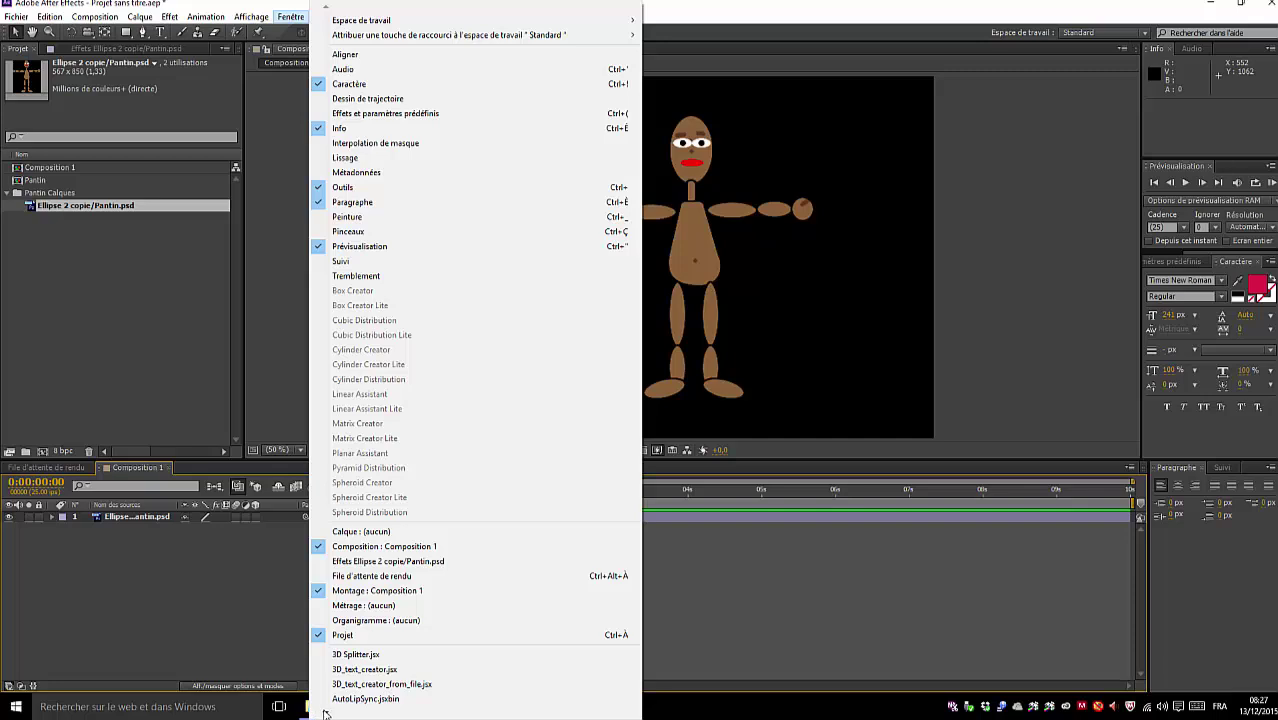
pyautogui.moveTo(330, 716)
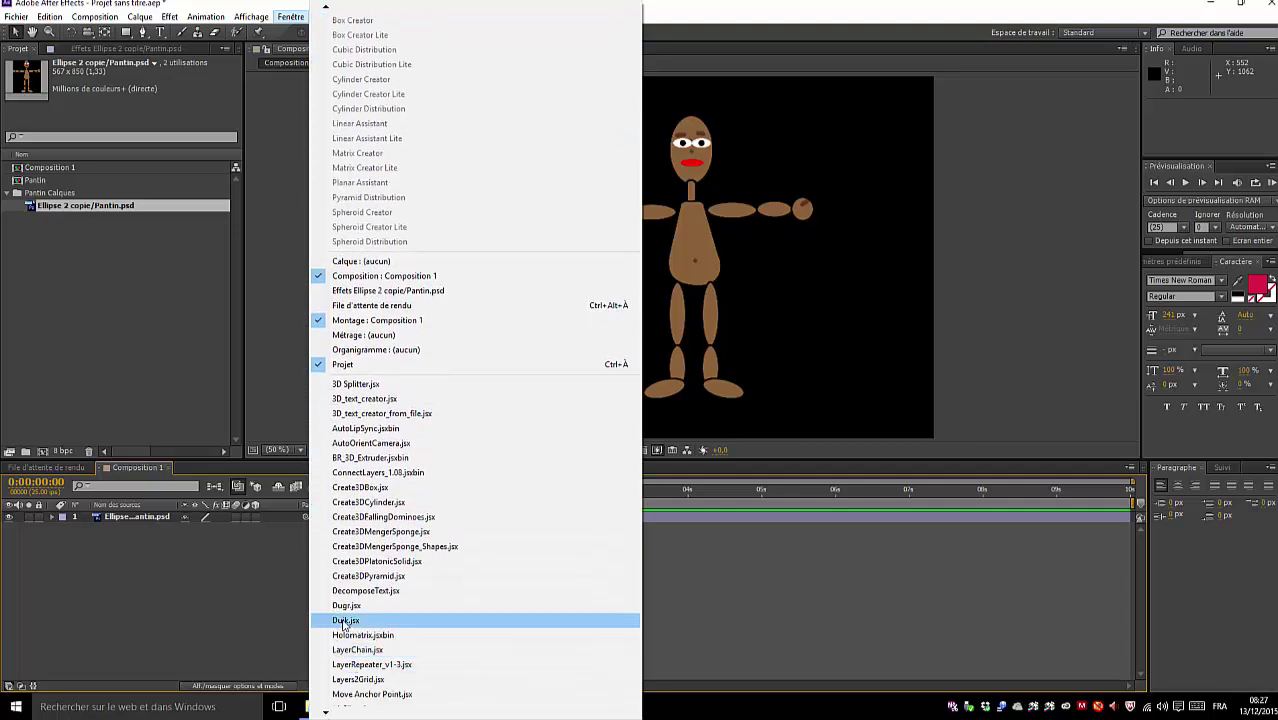
pyautogui.click(345, 622)
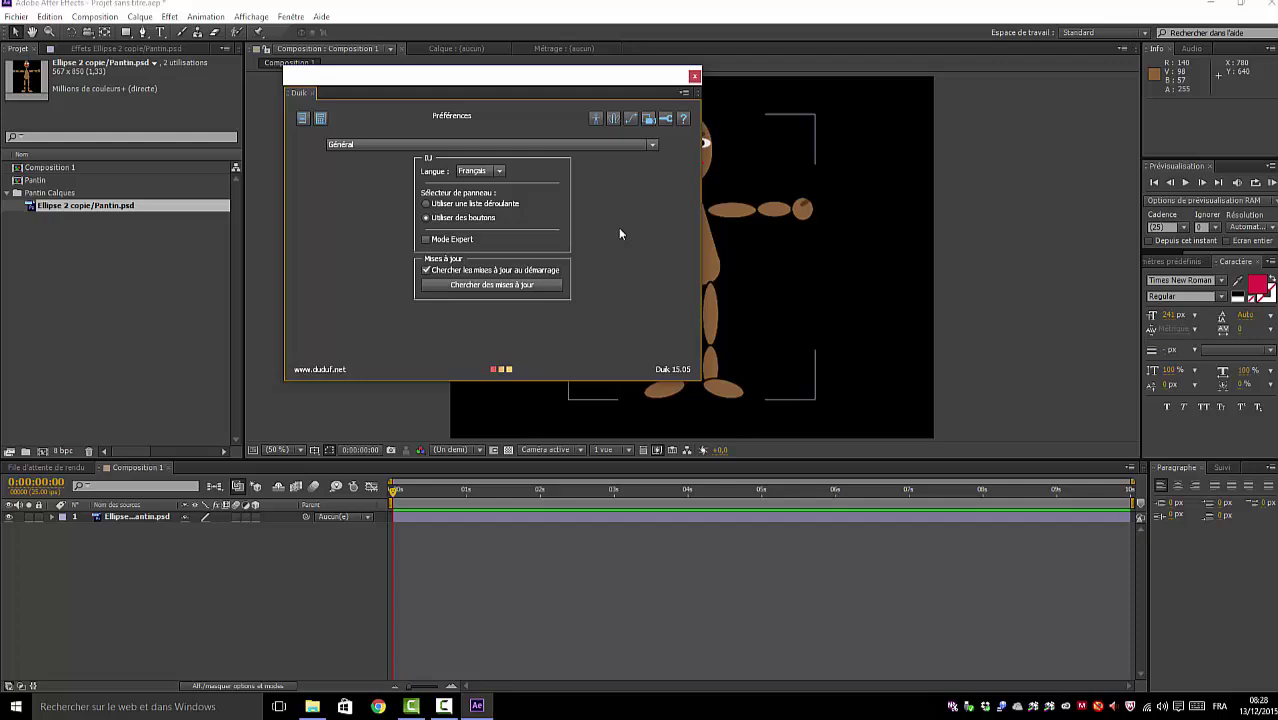
pyautogui.click(500, 172)
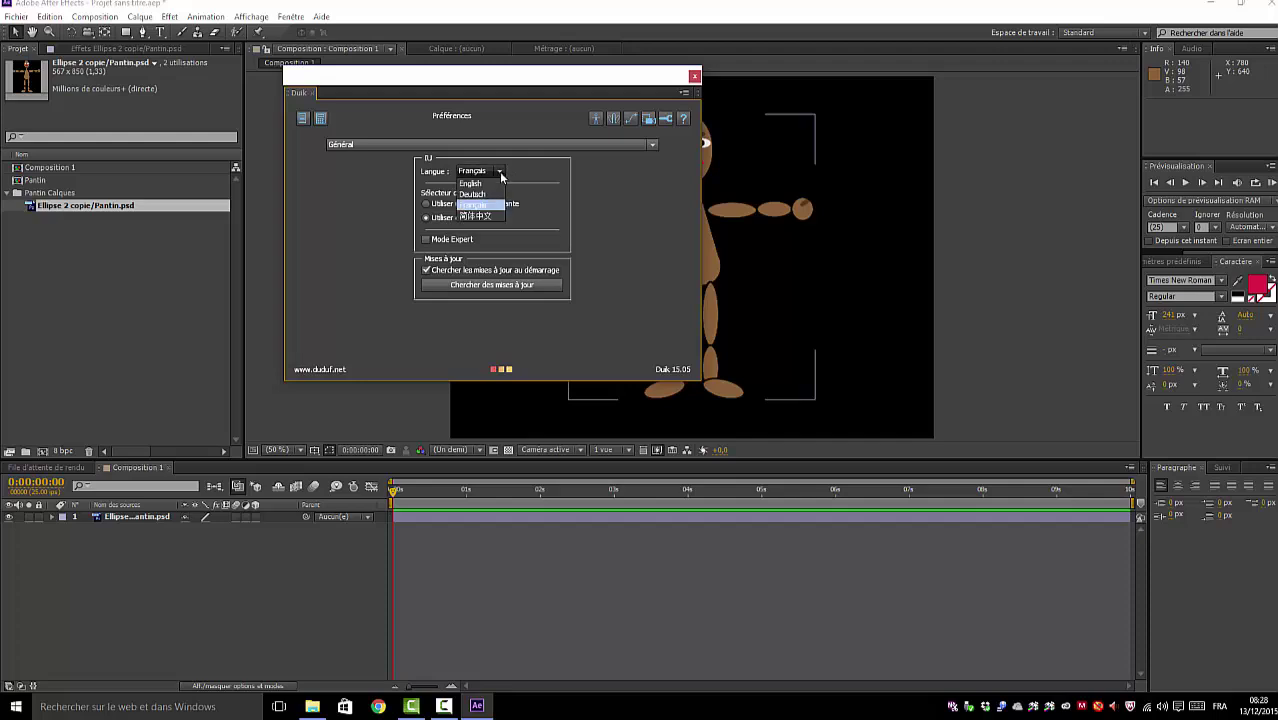
pyautogui.click(501, 174)
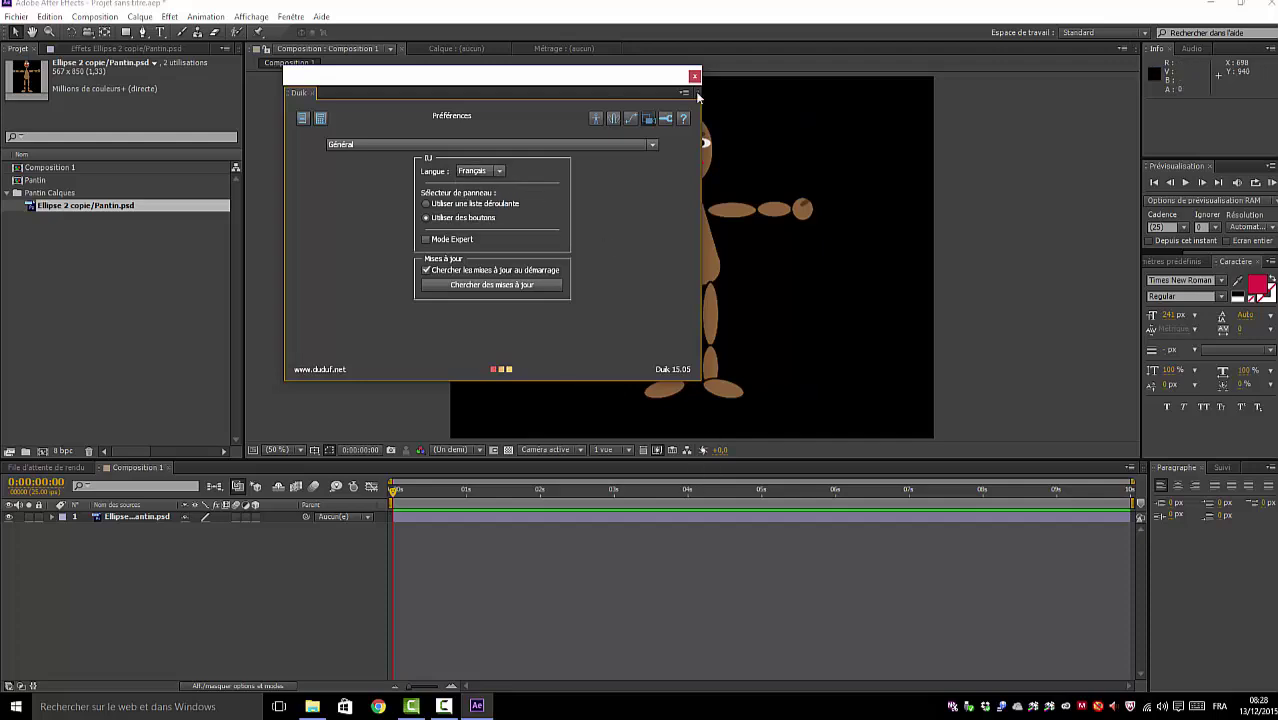
pyautogui.click(595, 118)
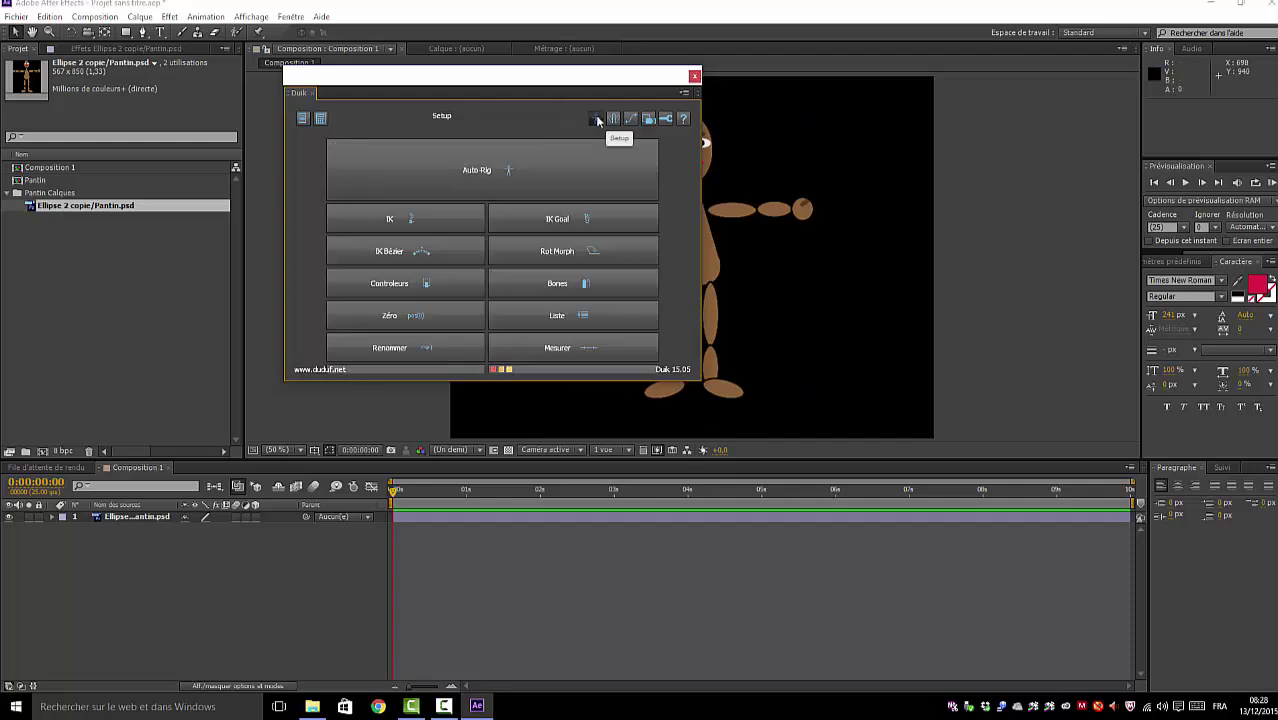
pyautogui.moveTo(538, 78); pyautogui.dragTo(268, 119)
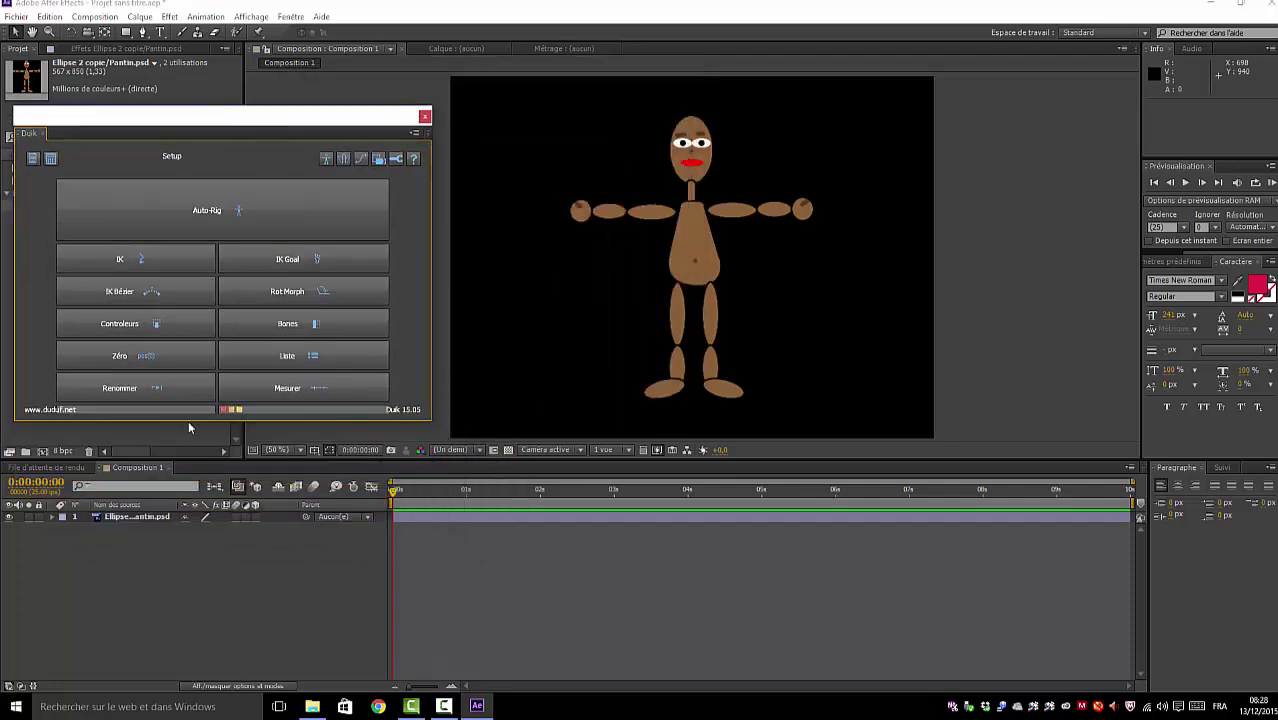
pyautogui.moveTo(308, 121); pyautogui.dragTo(304, 162)
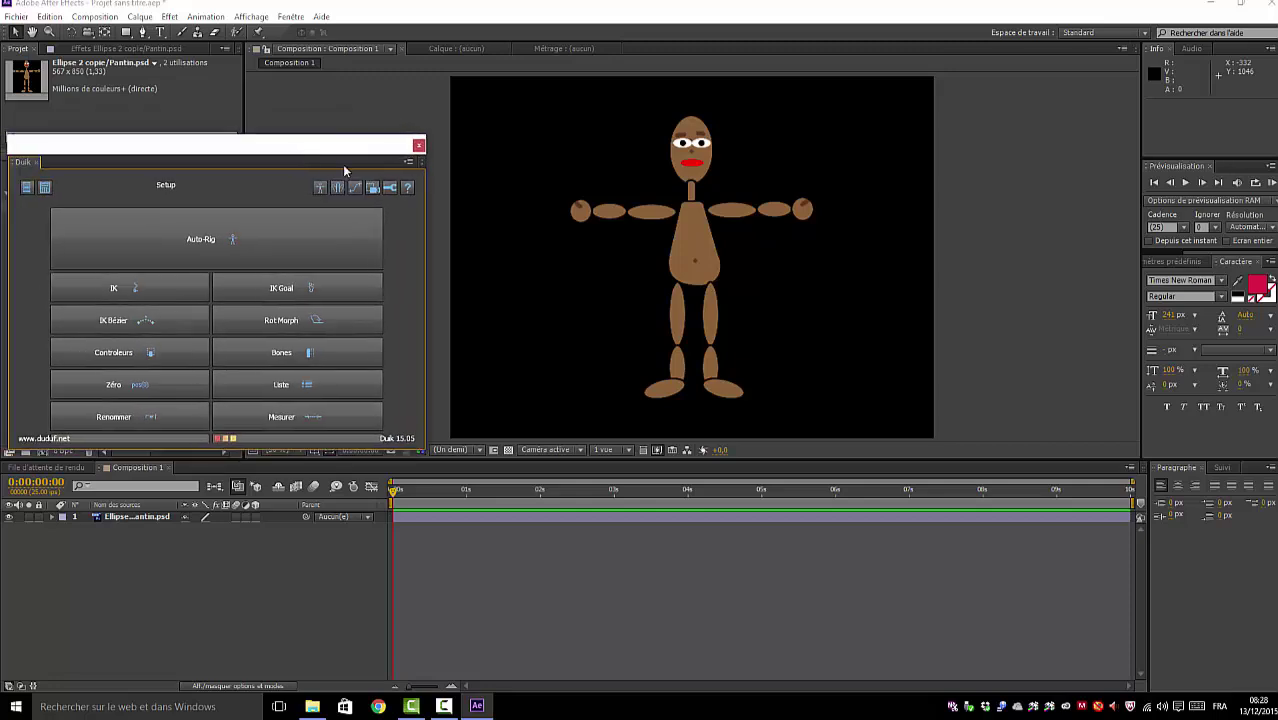
# - Place a Puppet pin at the top of the puppet's head and create a Duik bone from it
pyautogui.click(257, 32)
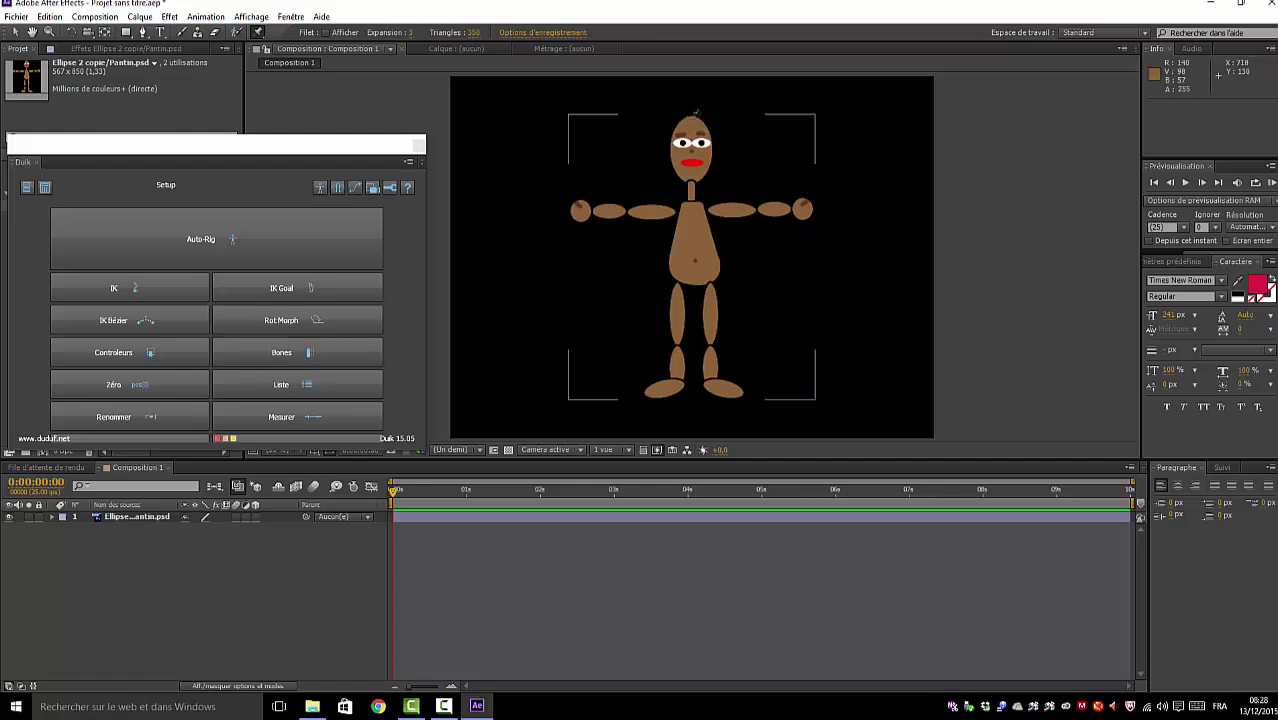
pyautogui.click(691, 123)
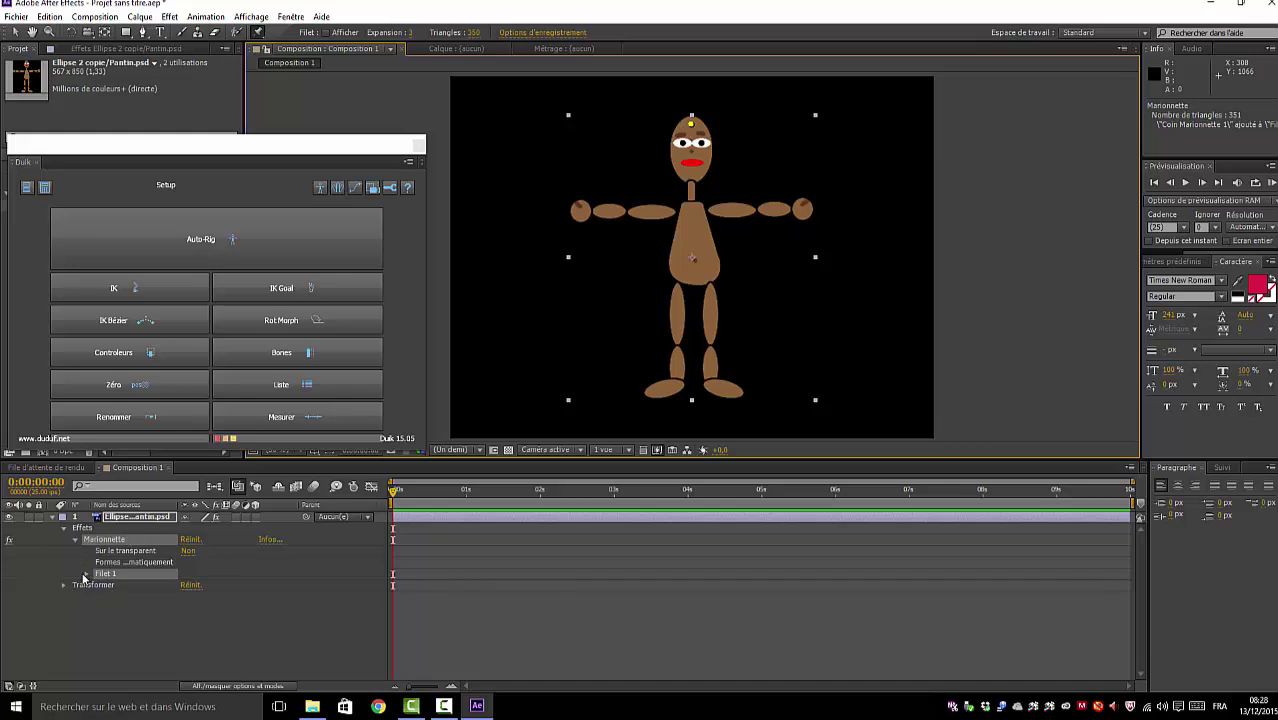
pyautogui.click(87, 574)
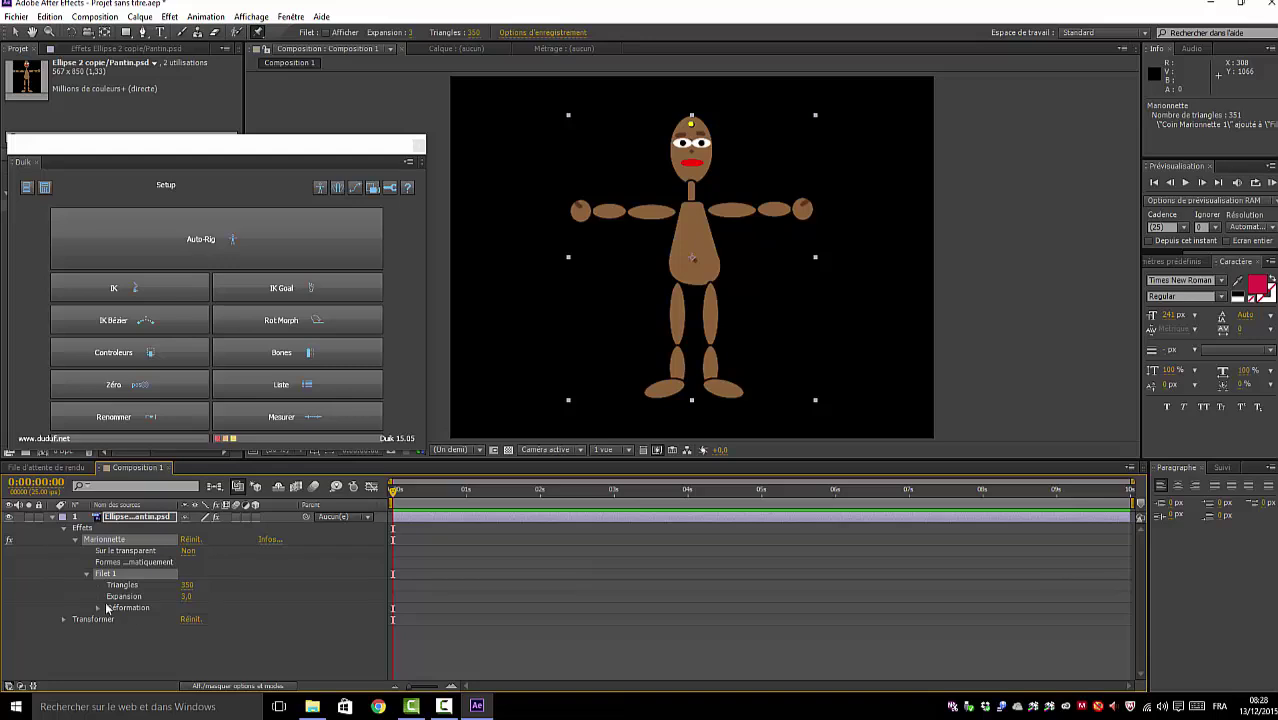
pyautogui.click(98, 608)
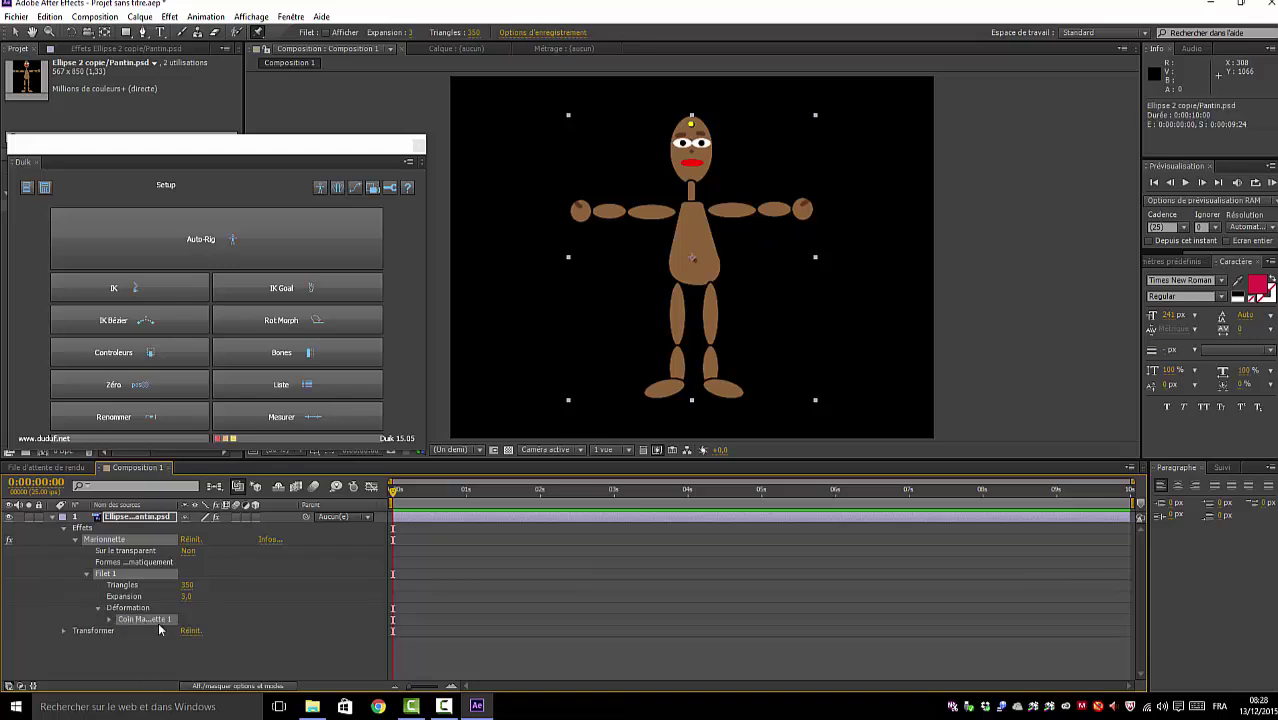
pyautogui.click(279, 353)
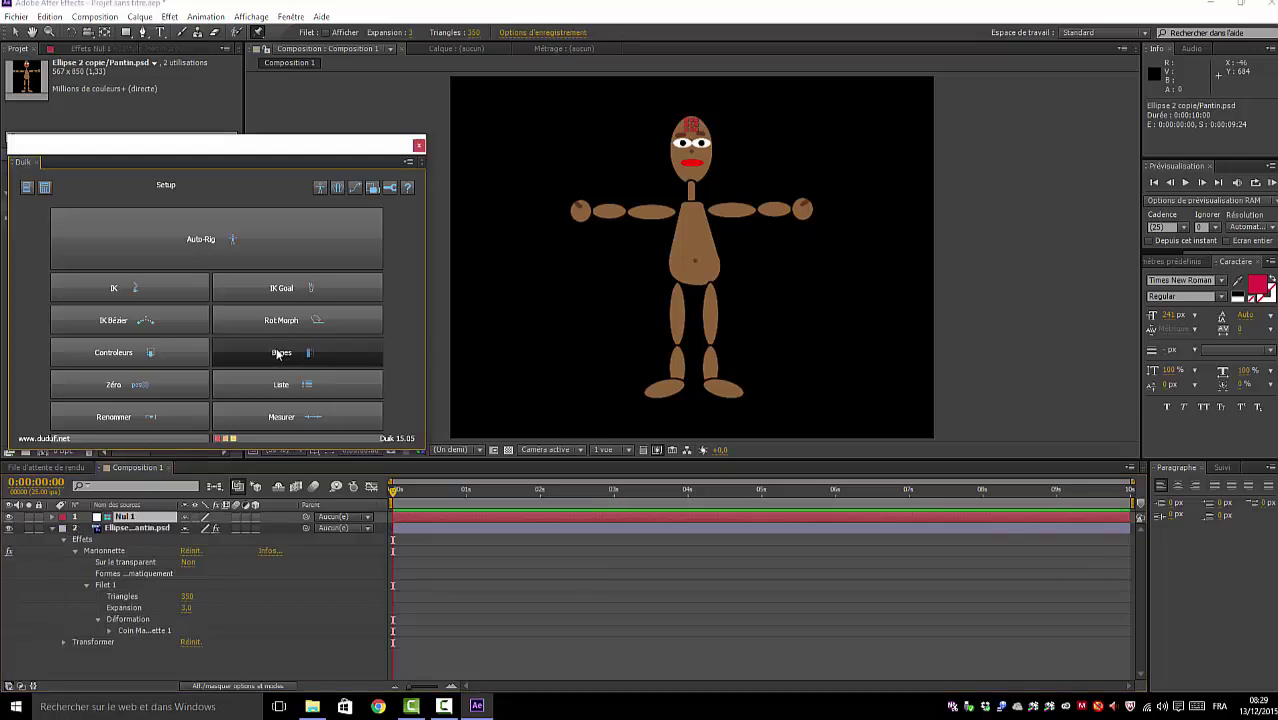
# - Rename the head pin's bone layer as Tete
pyautogui.click(130, 516)
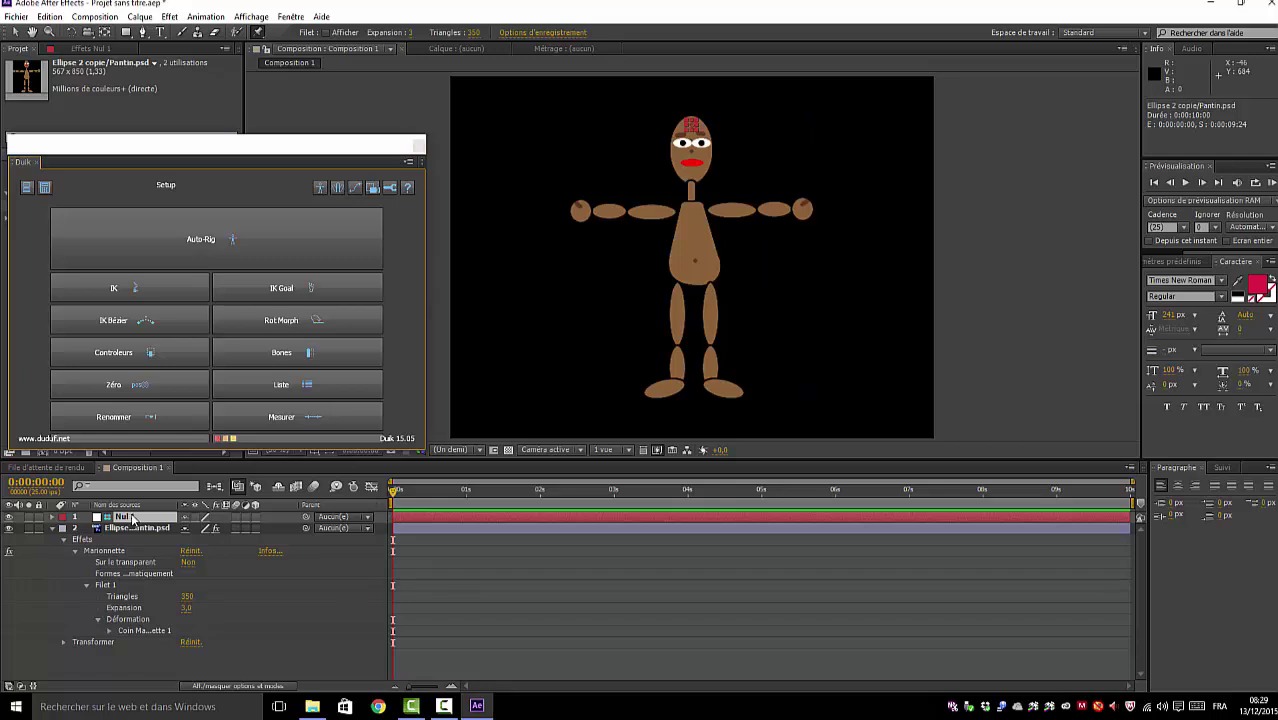
pyautogui.rightClick(132, 517)
pyautogui.click(176, 505)
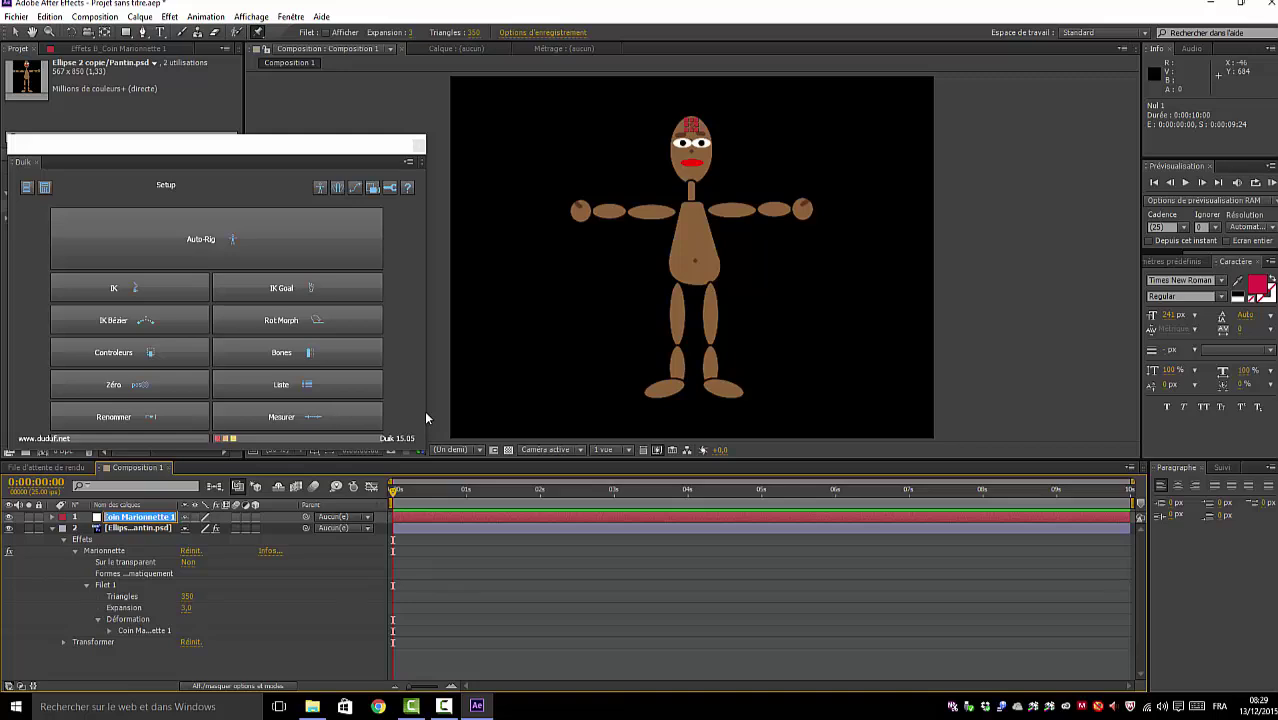
pyautogui.write('Tete')
pyautogui.press('Return')
# - Add a Puppet pin on the puppet's neck and create a Duik bone for that pin only
pyautogui.click(124, 530)
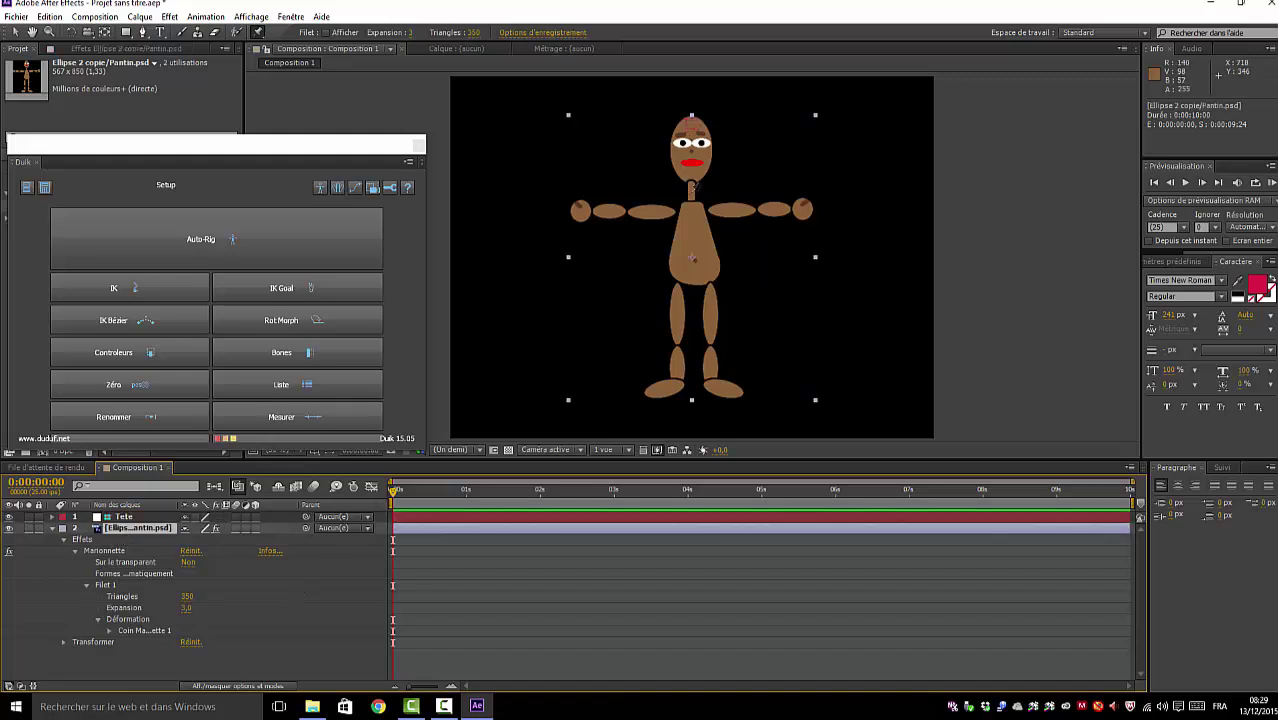
pyautogui.click(692, 188)
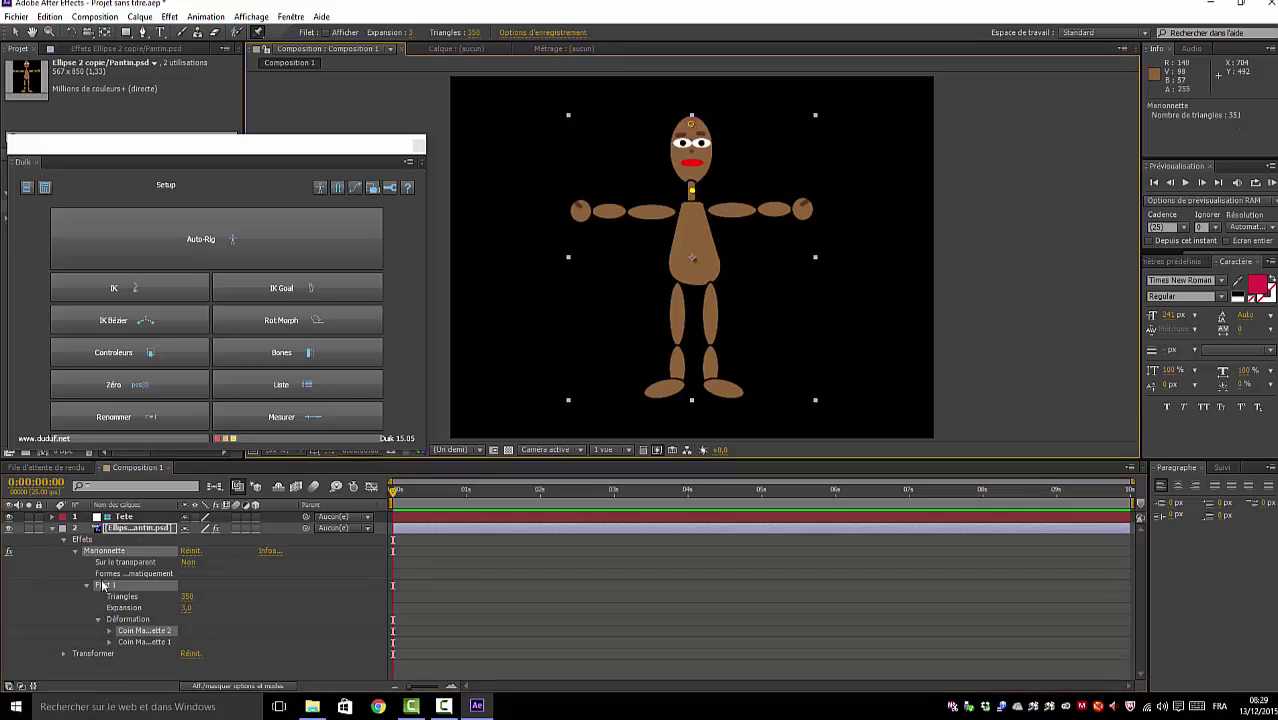
pyautogui.click(146, 643)
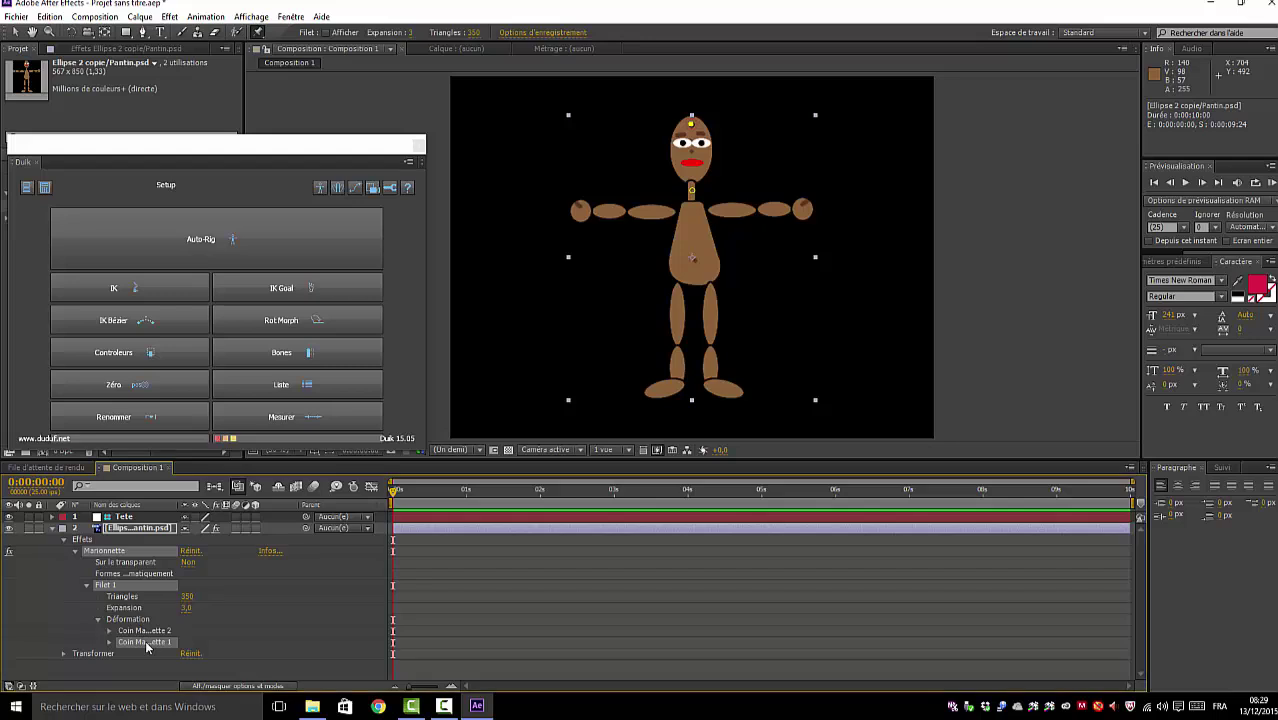
pyautogui.keyDown('shift'); pyautogui.click(146, 631); pyautogui.keyUp('shift')
pyautogui.click(282, 355)
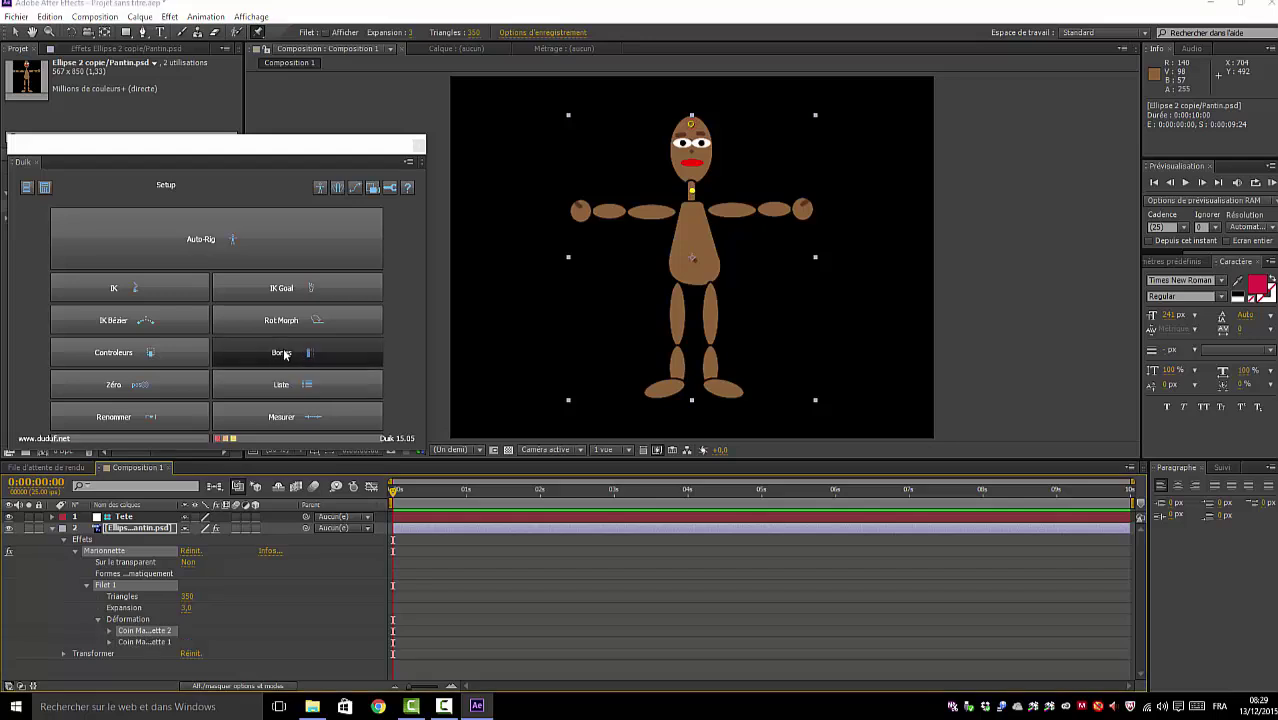
# - Rename the neck pin's bone layer as Cou
pyautogui.rightClick(140, 528)
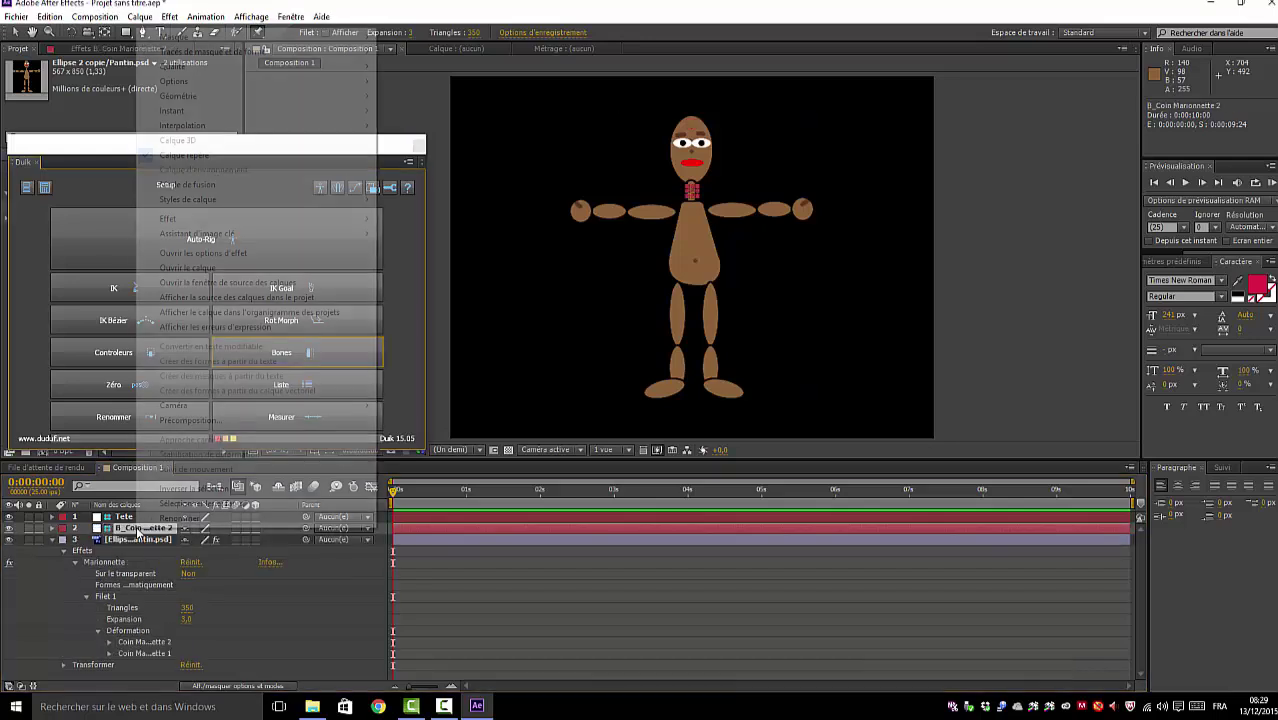
pyautogui.click(204, 518)
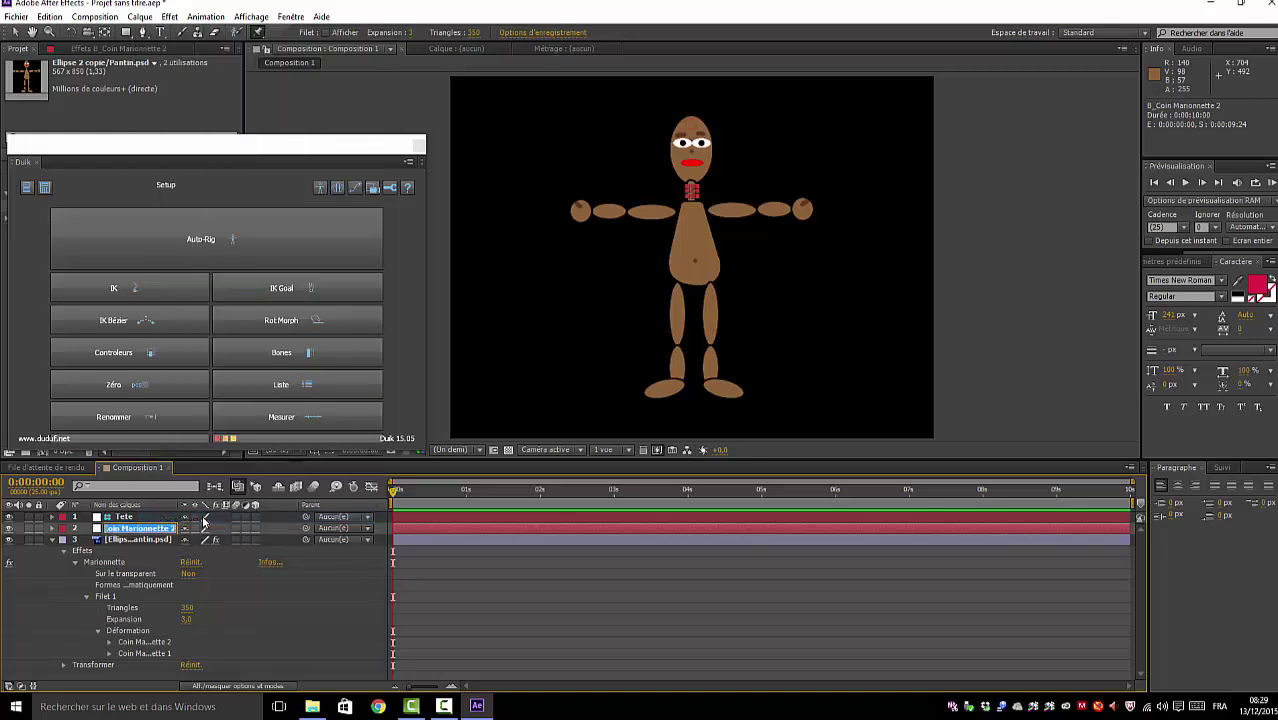
pyautogui.press('BackSpace')
pyautogui.write('Cou')
pyautogui.press('Return')
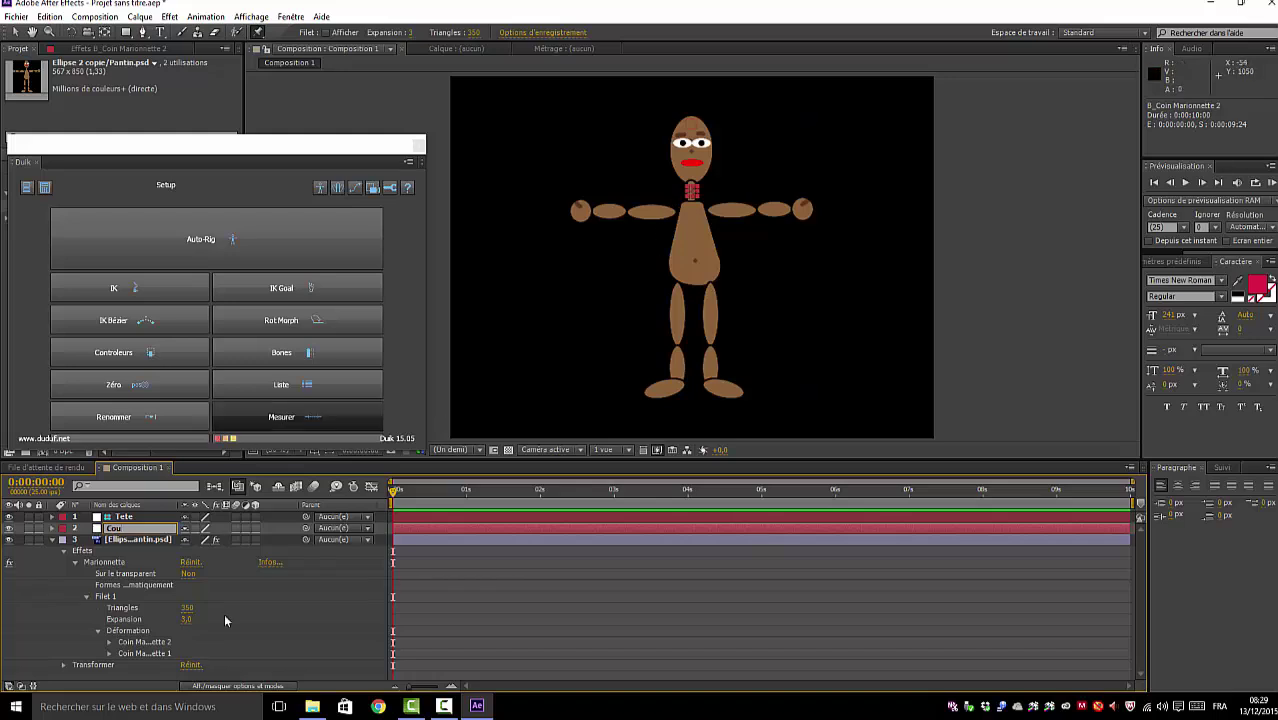
# - Add a Puppet pin at the shoulder of the arm on the image's left side and create a Duik bone from it
pyautogui.click(130, 540)
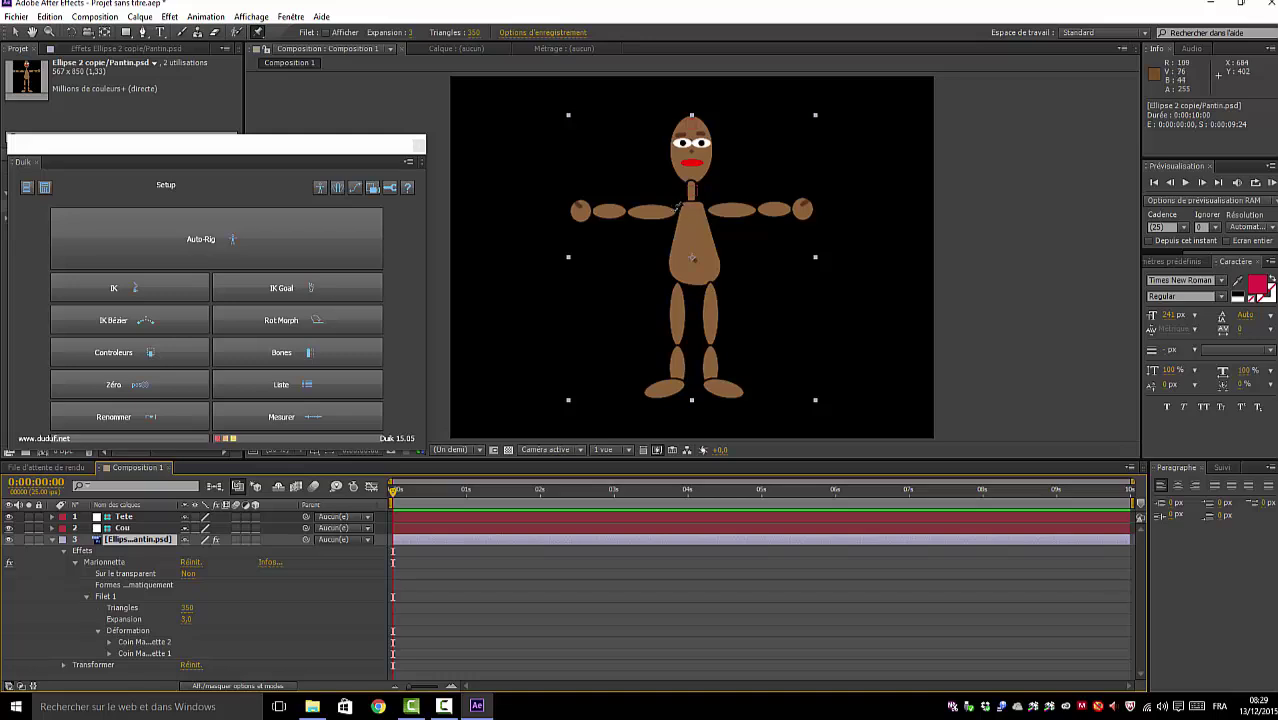
pyautogui.click(684, 224)
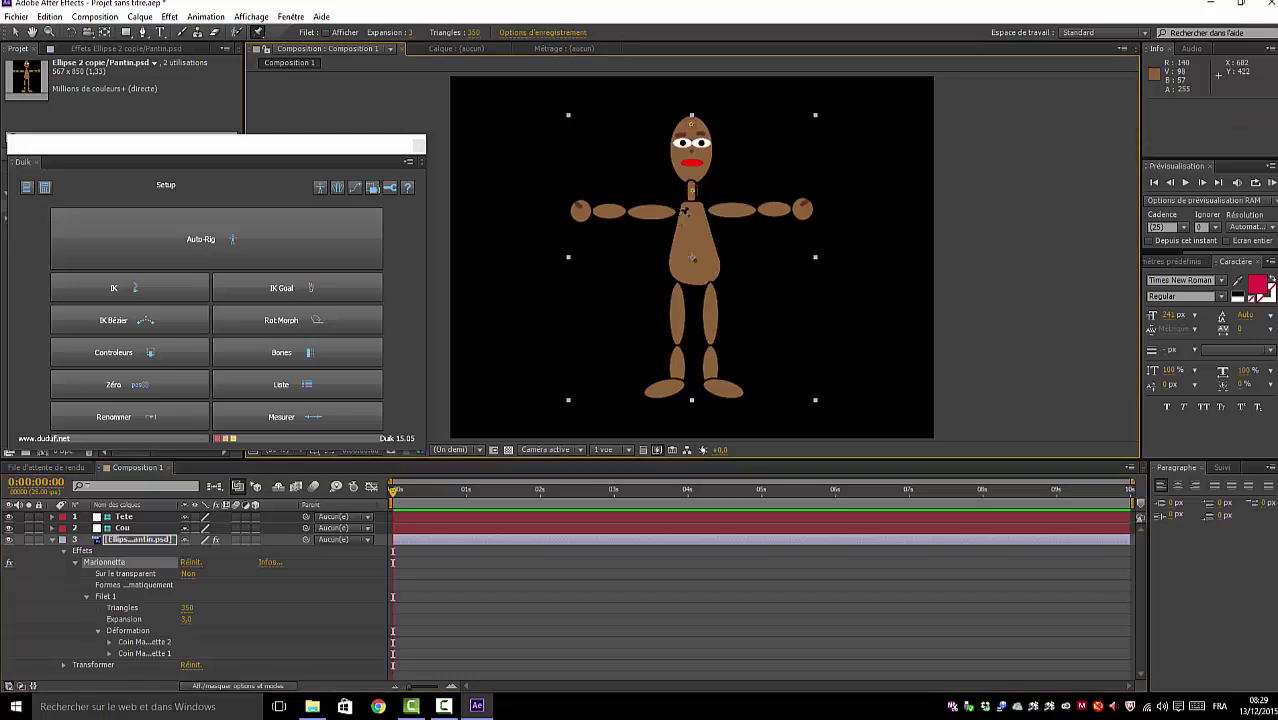
pyautogui.click(676, 211)
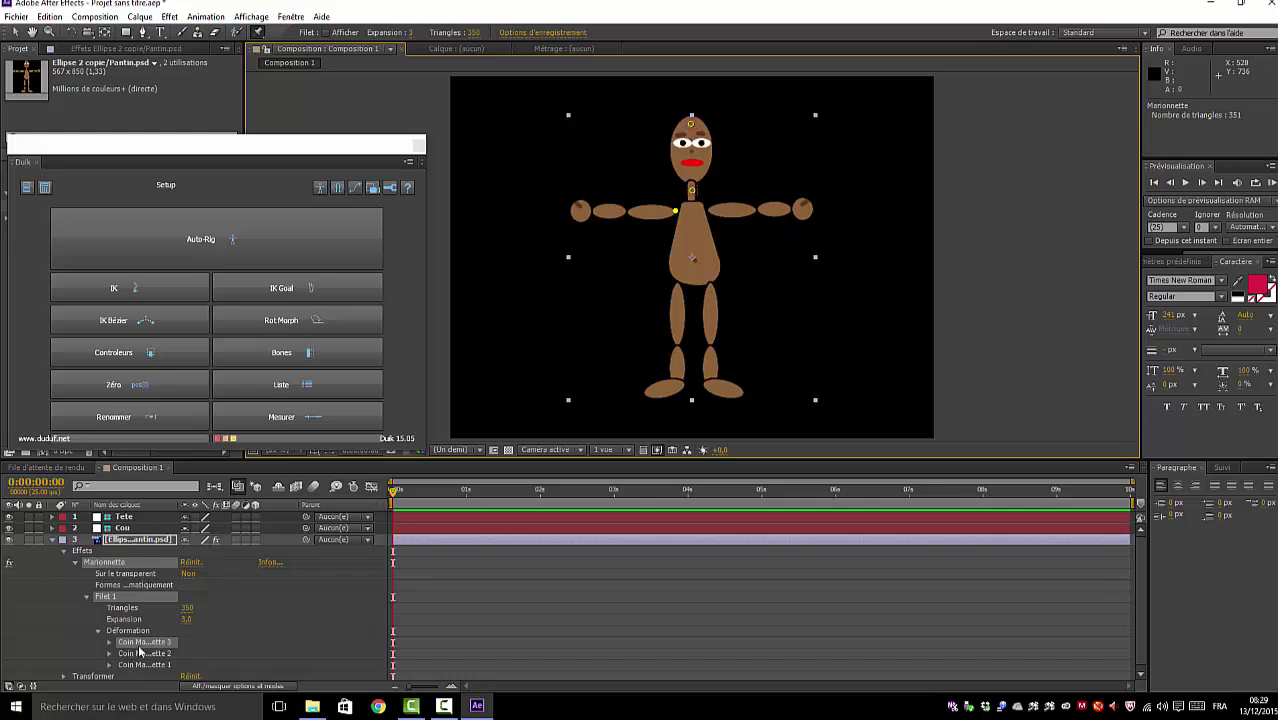
pyautogui.click(266, 362)
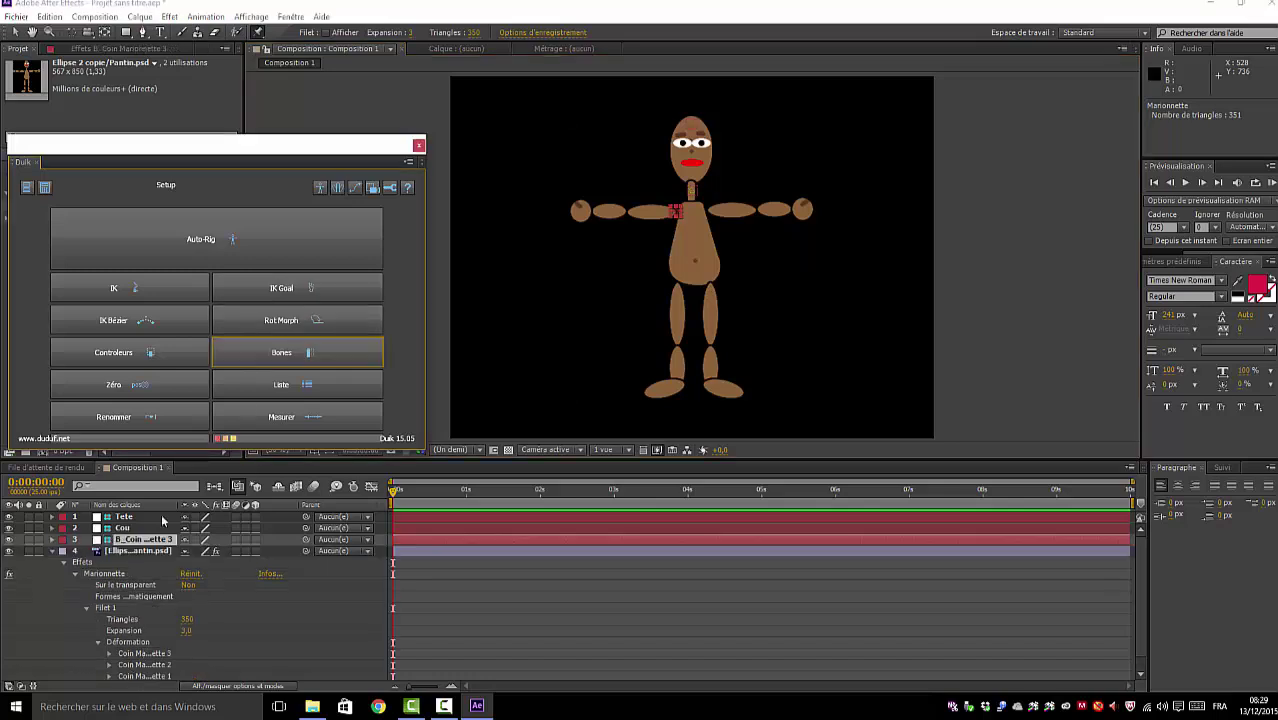
# - Rename the shoulder pin's bone layer as Epaule
pyautogui.rightClick(124, 543)
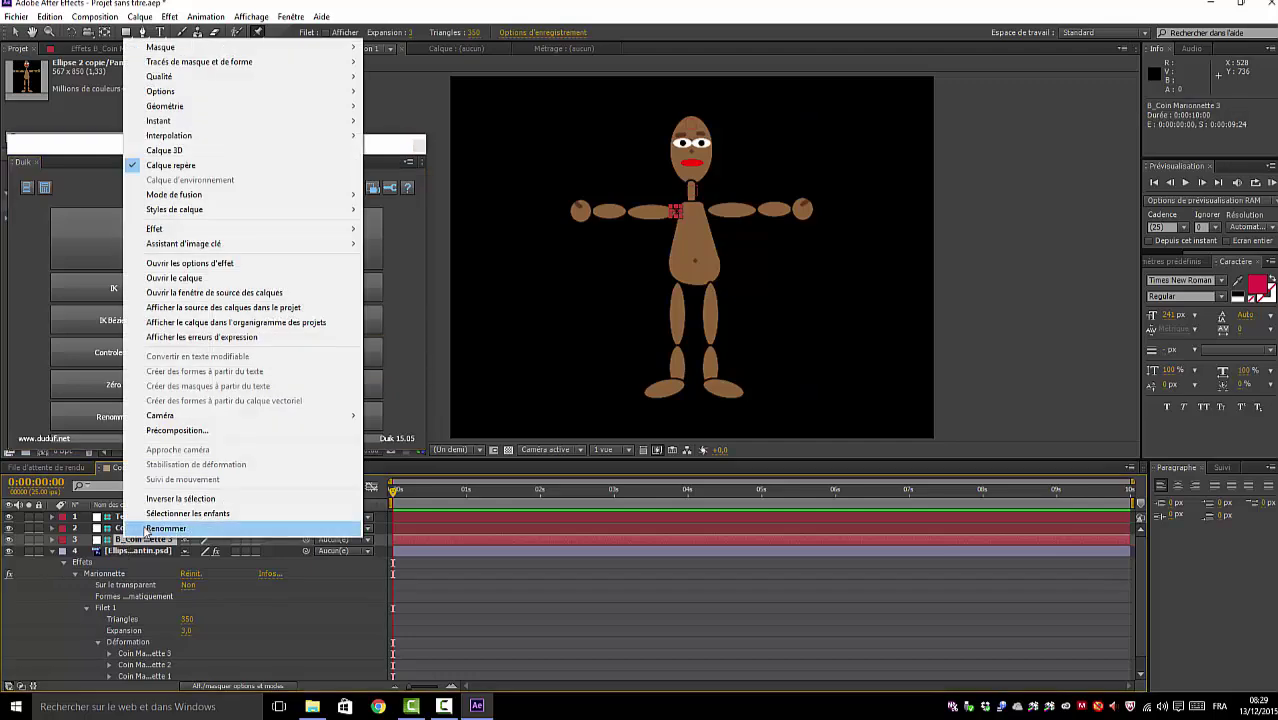
pyautogui.click(340, 524)
pyautogui.write('Epaule')
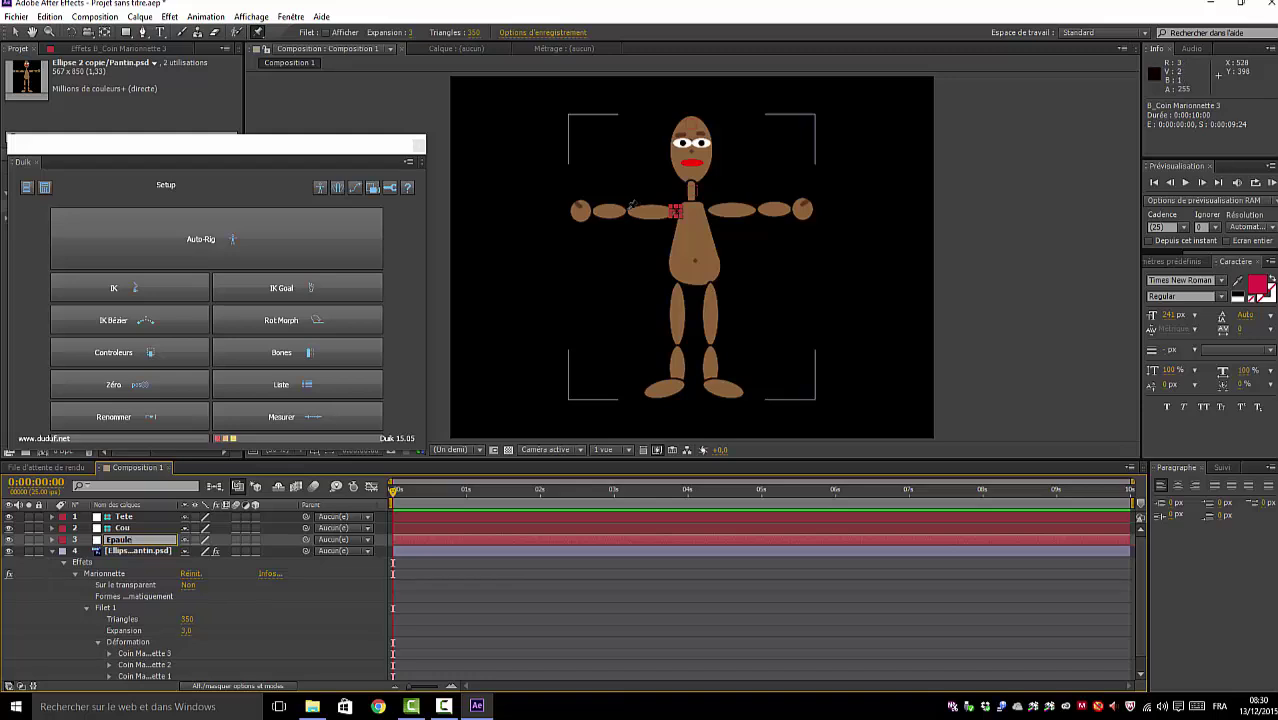
# - Add a Puppet pin at the elbow of the arm on the image's left side and create a Duik bone from it
pyautogui.click(127, 555)
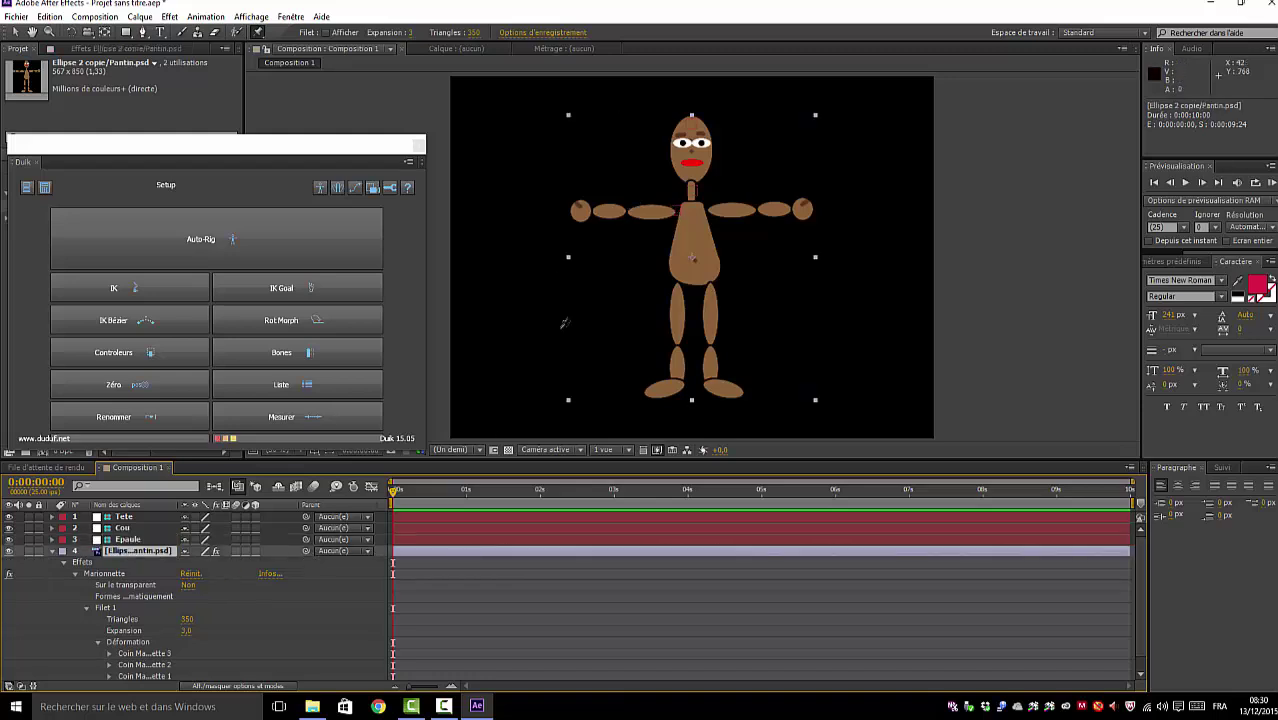
pyautogui.click(104, 573)
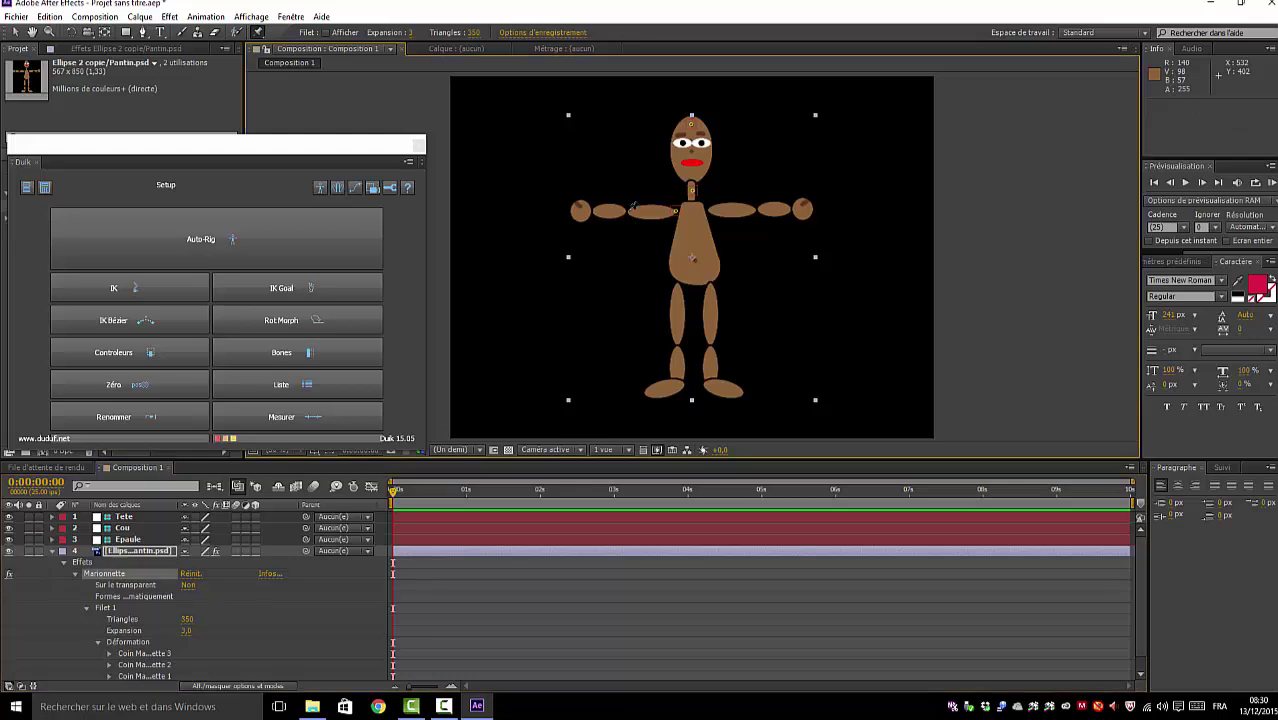
pyautogui.click(628, 211)
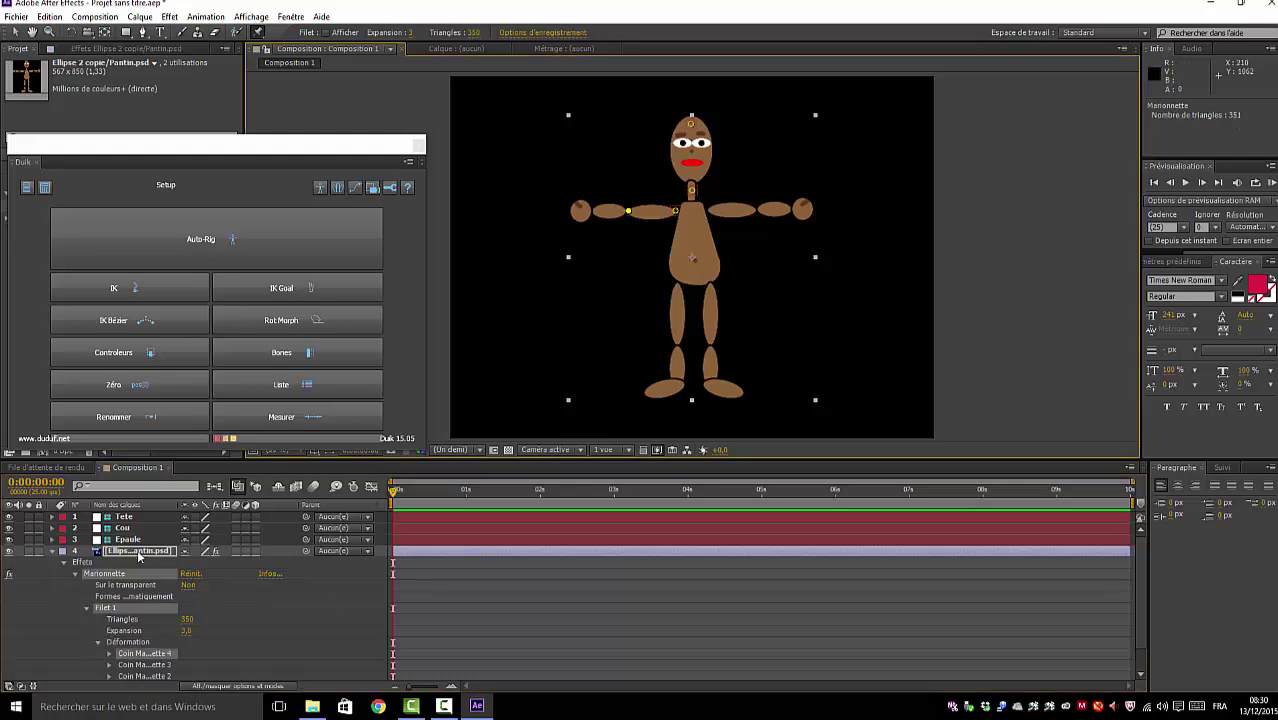
pyautogui.click(283, 353)
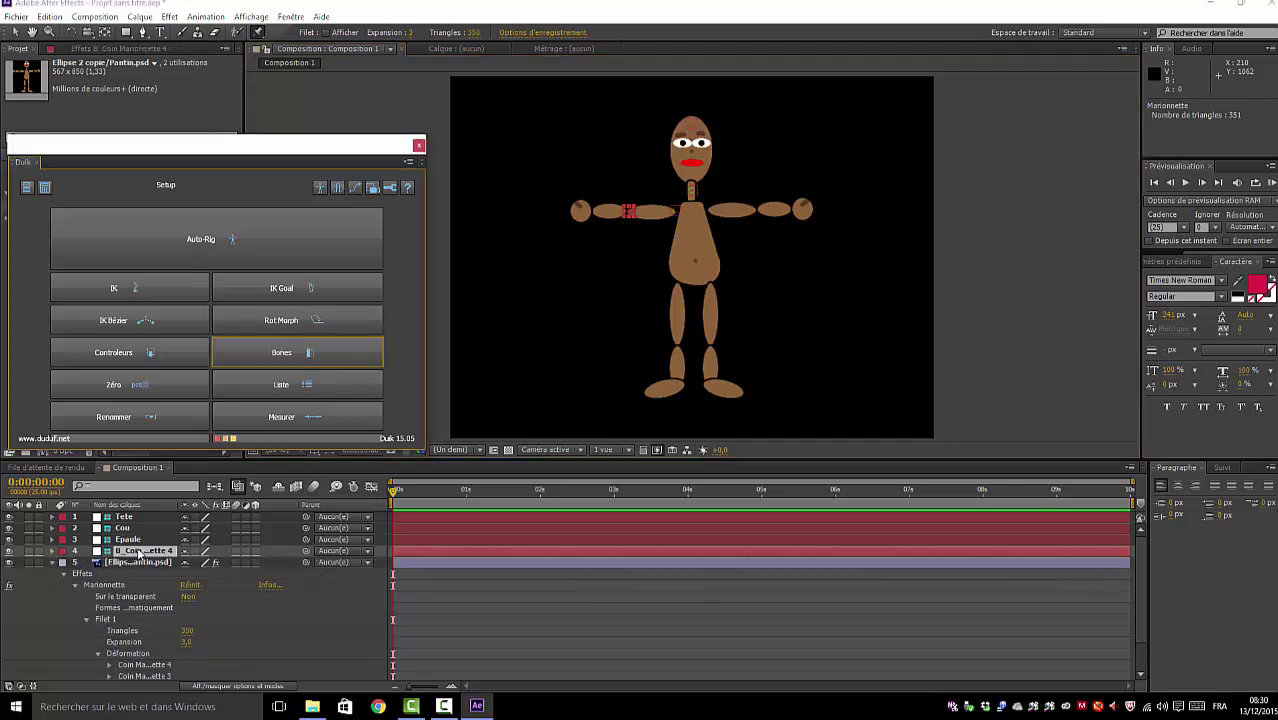
# - Rename the elbow pin's bone layer as Coude
pyautogui.rightClick(140, 551)
pyautogui.click(200, 541)
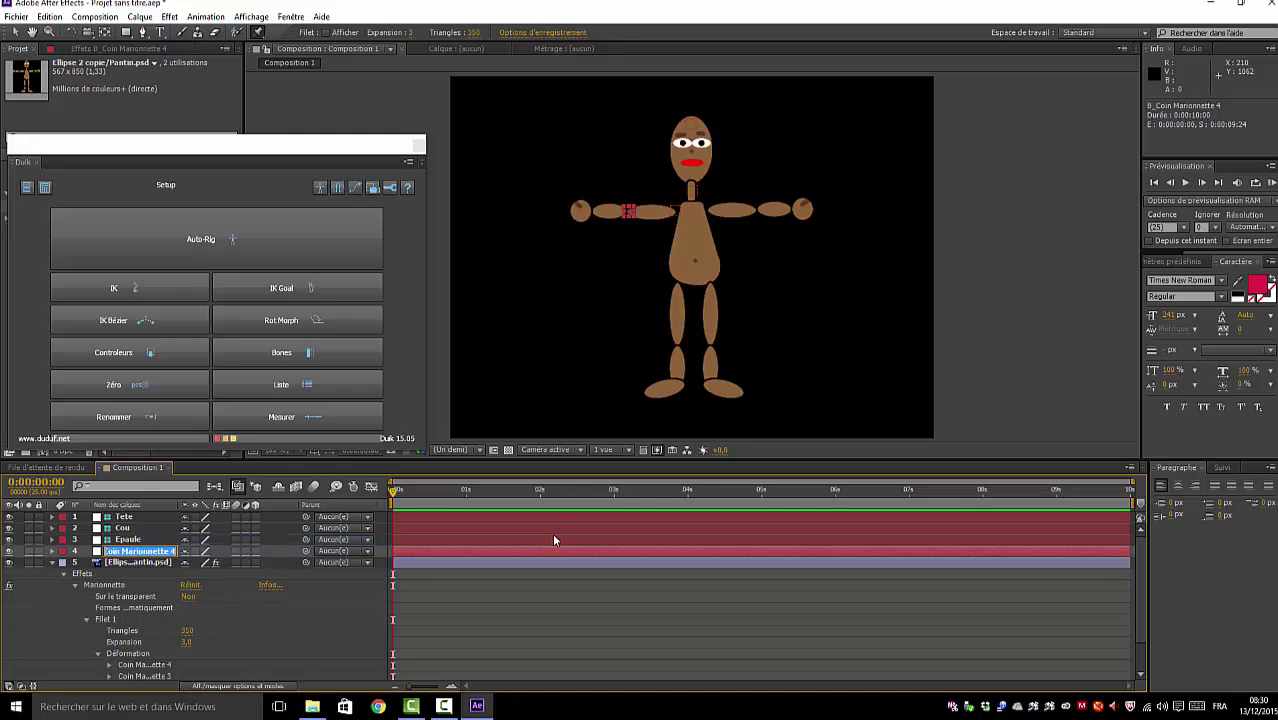
pyautogui.write('Coude')
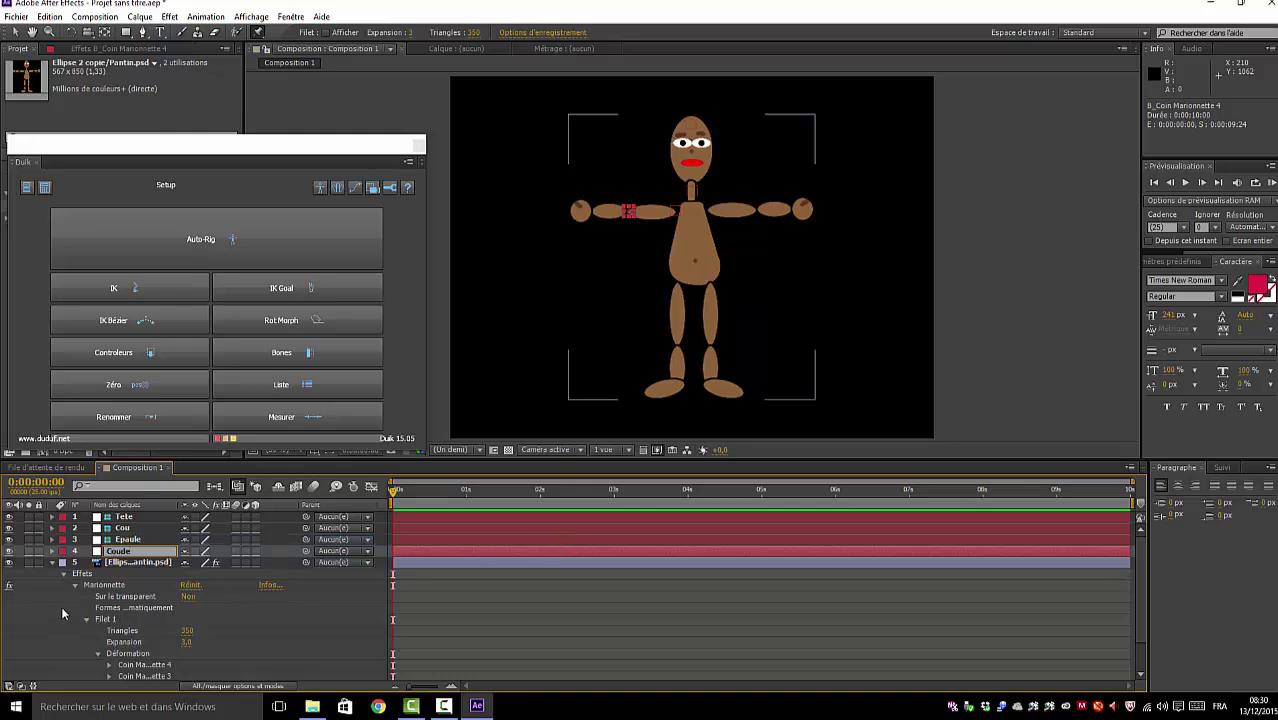
pyautogui.press('Return')
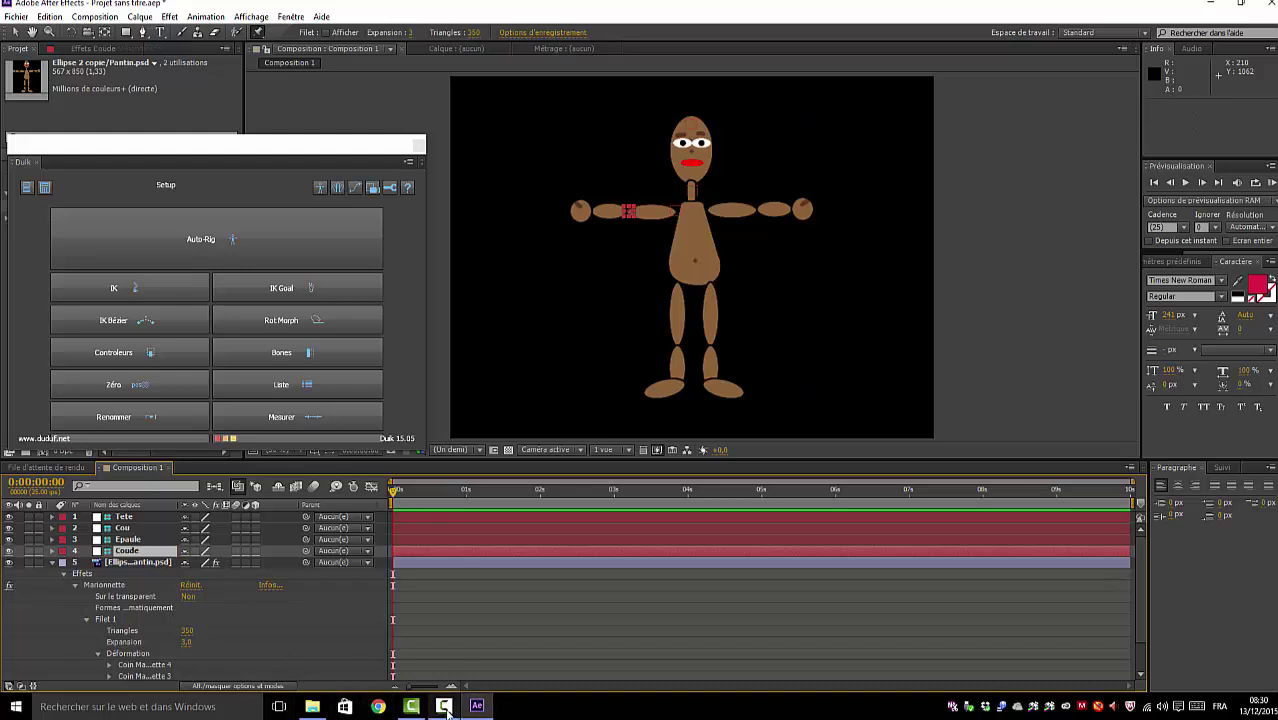
pyautogui.moveTo(447, 708)
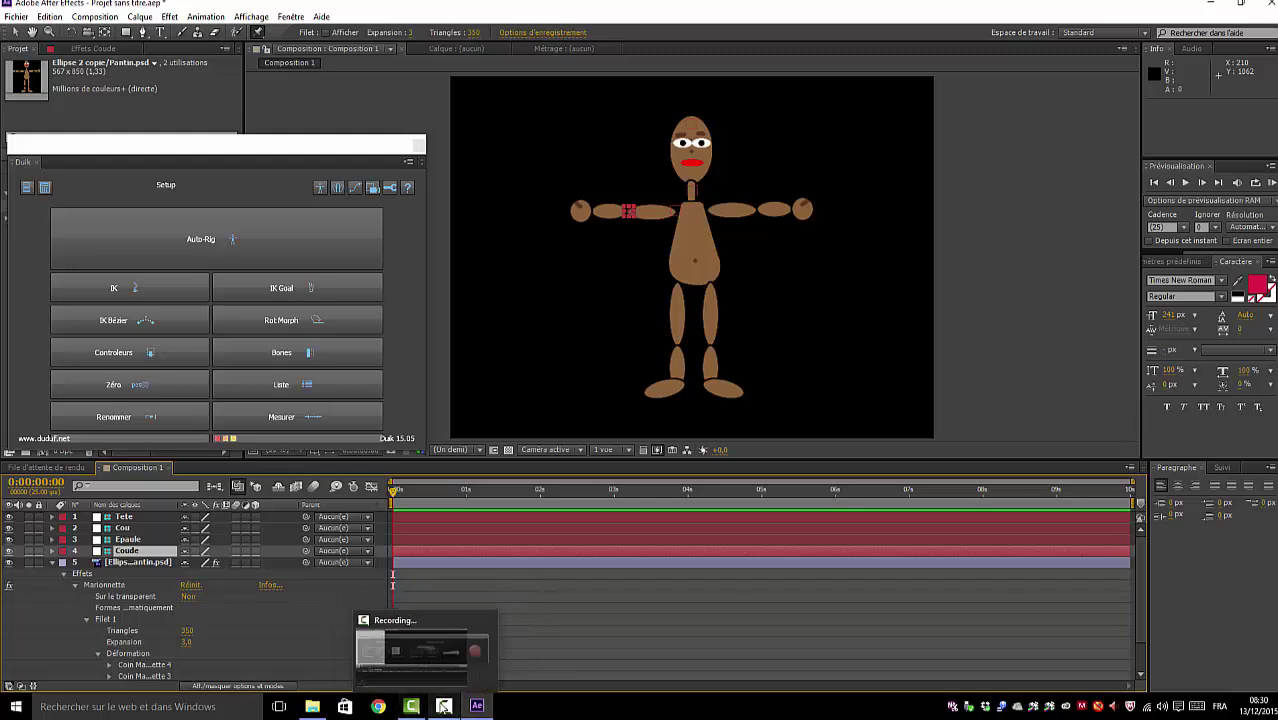
pyautogui.click(440, 706)
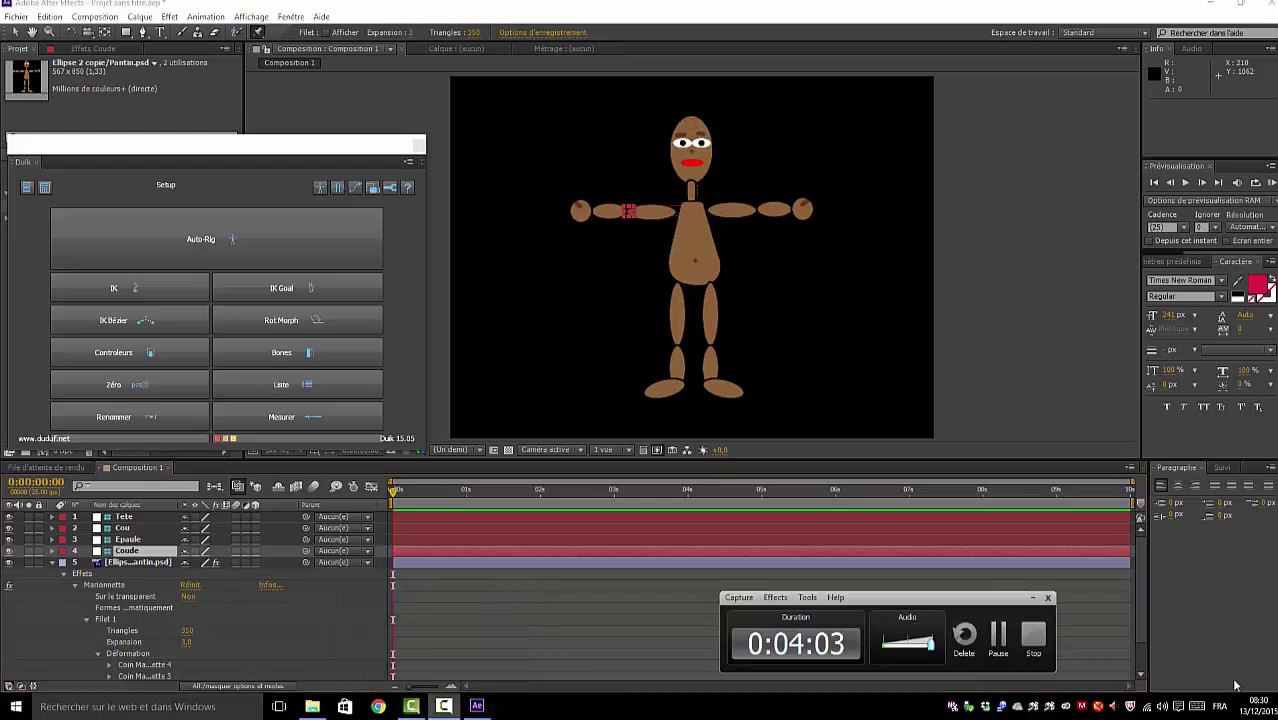
pyautogui.click(998, 635)
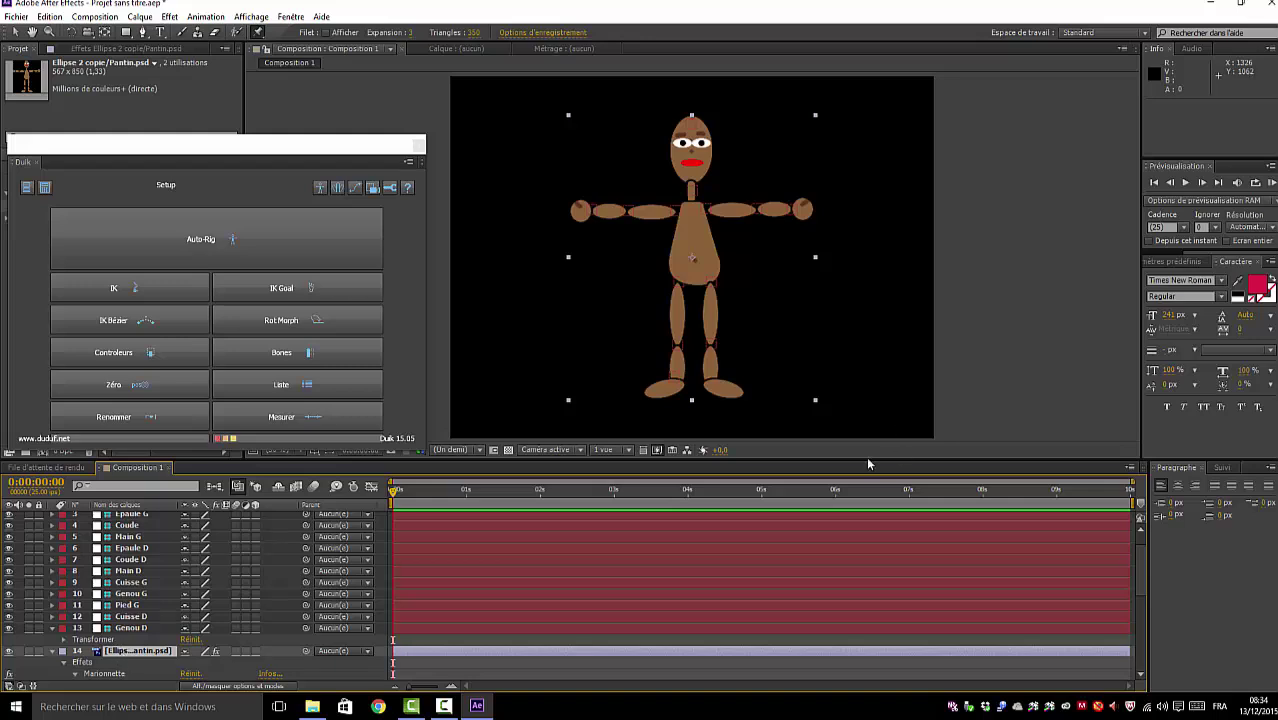
# - Add a Puppet pin at the ankle of the leg on the image's right side and create a Duik bone from it
pyautogui.click(712, 376)
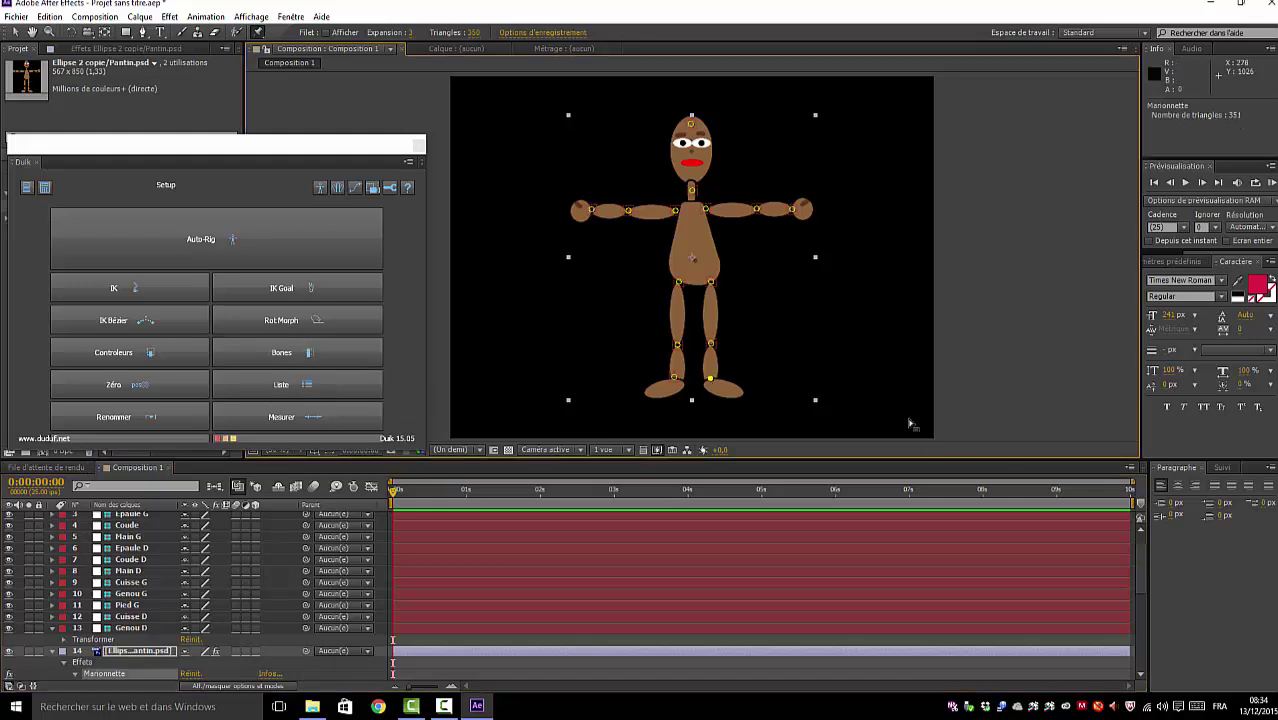
pyautogui.click(272, 360)
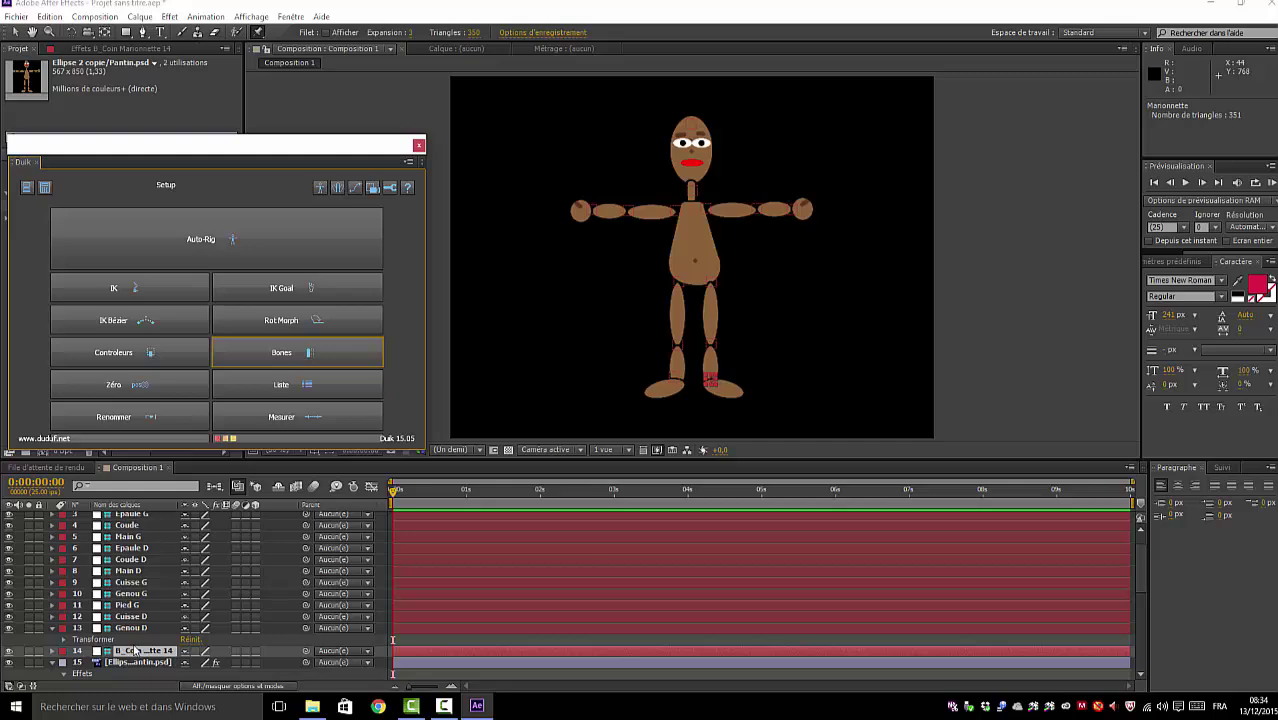
# - Rename the new ankle pin's bone layer as Pied D
pyautogui.click(128, 654)
pyautogui.rightClick(128, 654)
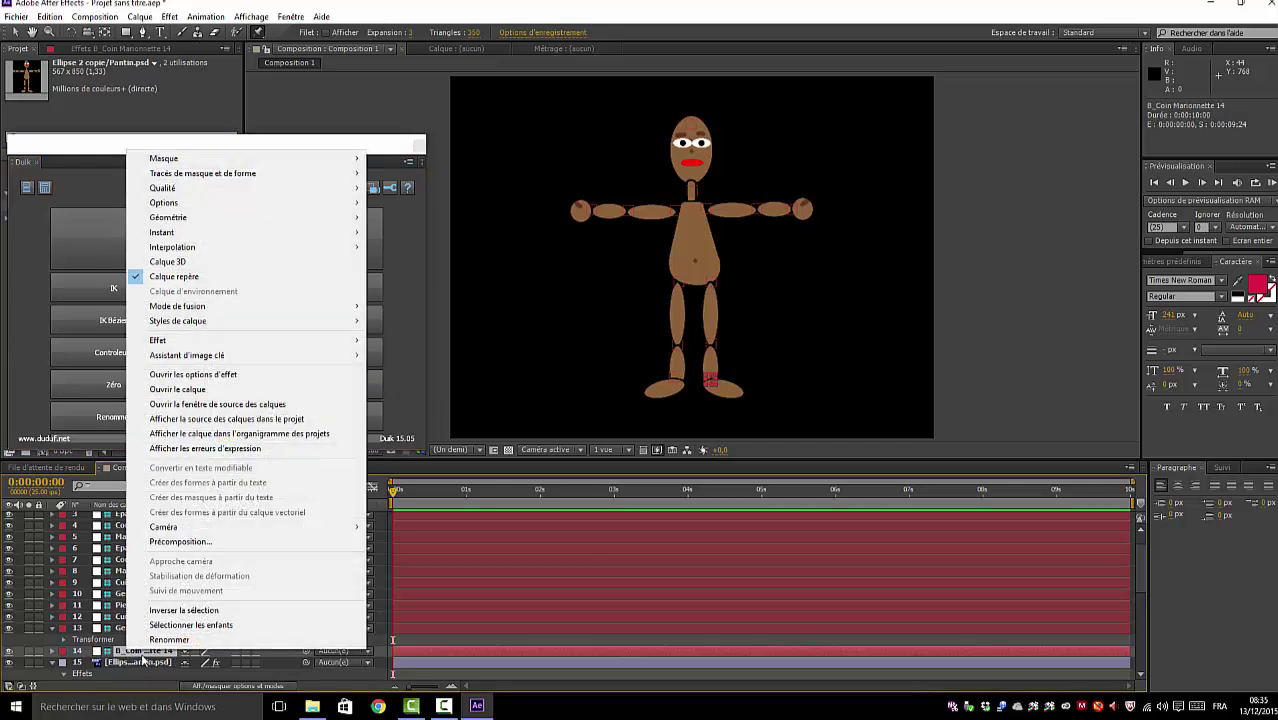
pyautogui.click(150, 641)
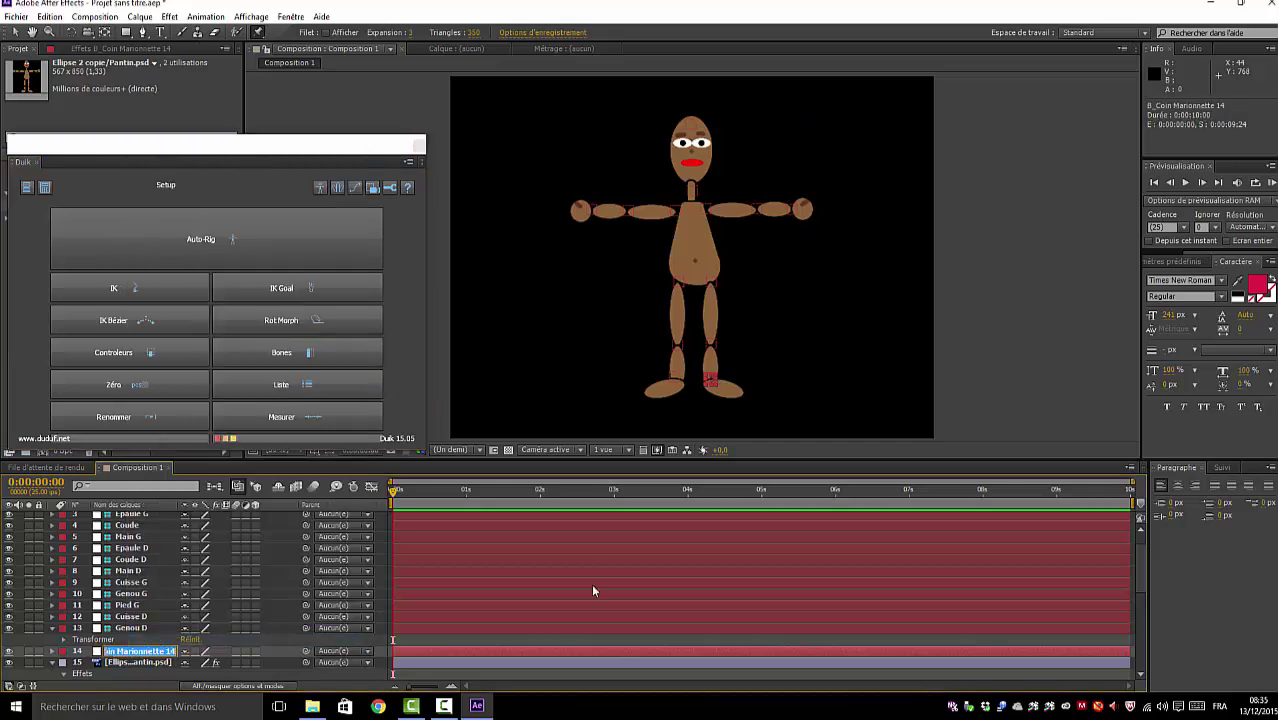
pyautogui.write('Pied D')
# - Add a Puppet pin in the middle of the puppet's torso and create a Duik bone from it
pyautogui.click(122, 664)
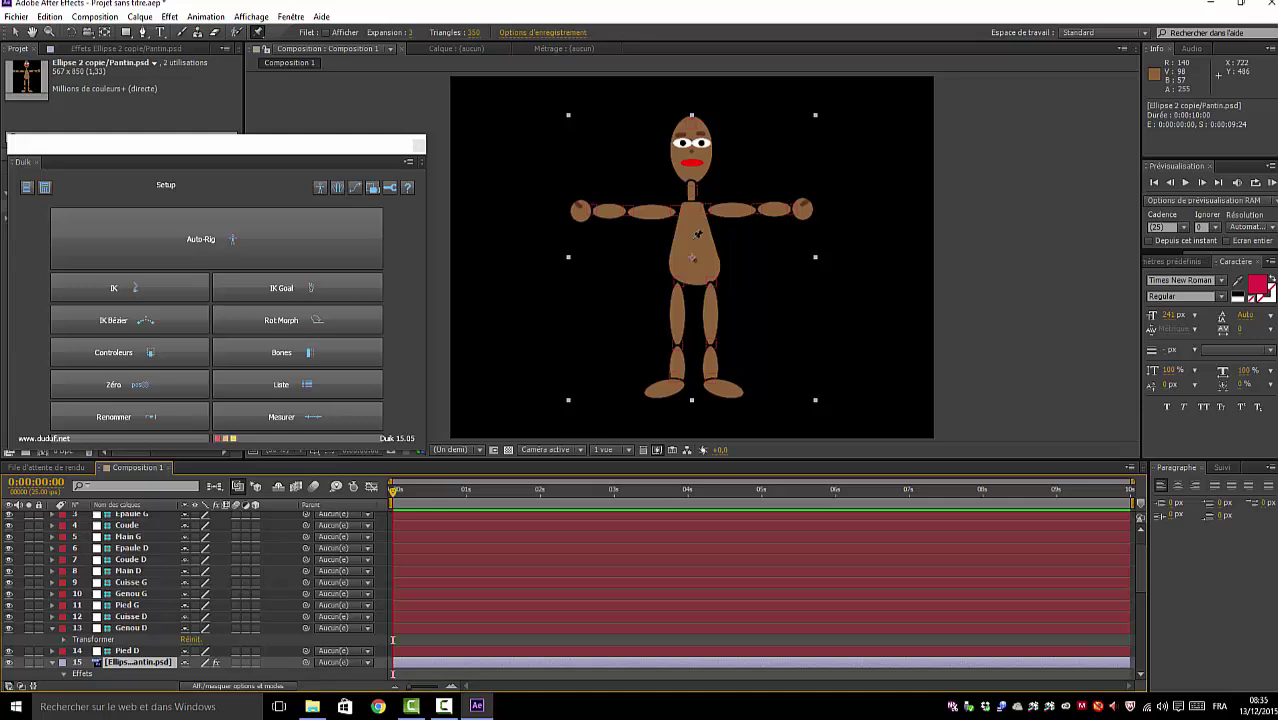
pyautogui.click(694, 236)
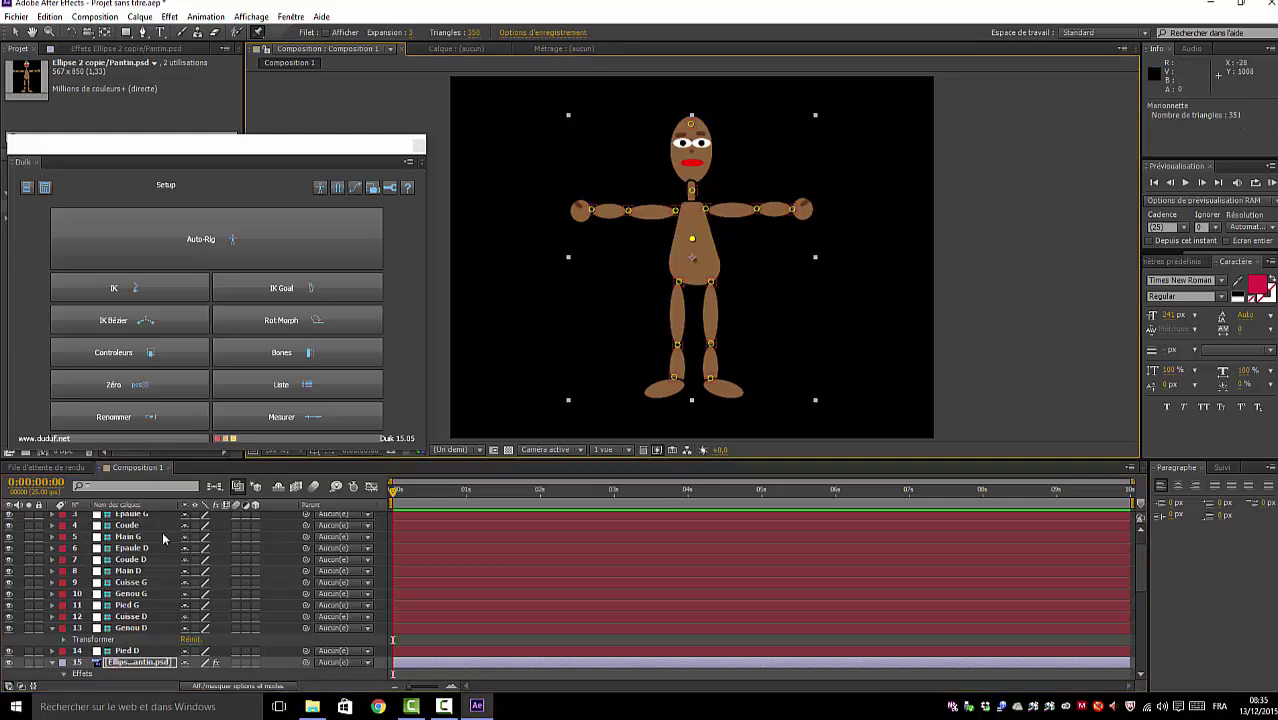
pyautogui.click(241, 353)
# - Rename the torso pin's bone layer as Abdomen
pyautogui.rightClick(158, 662)
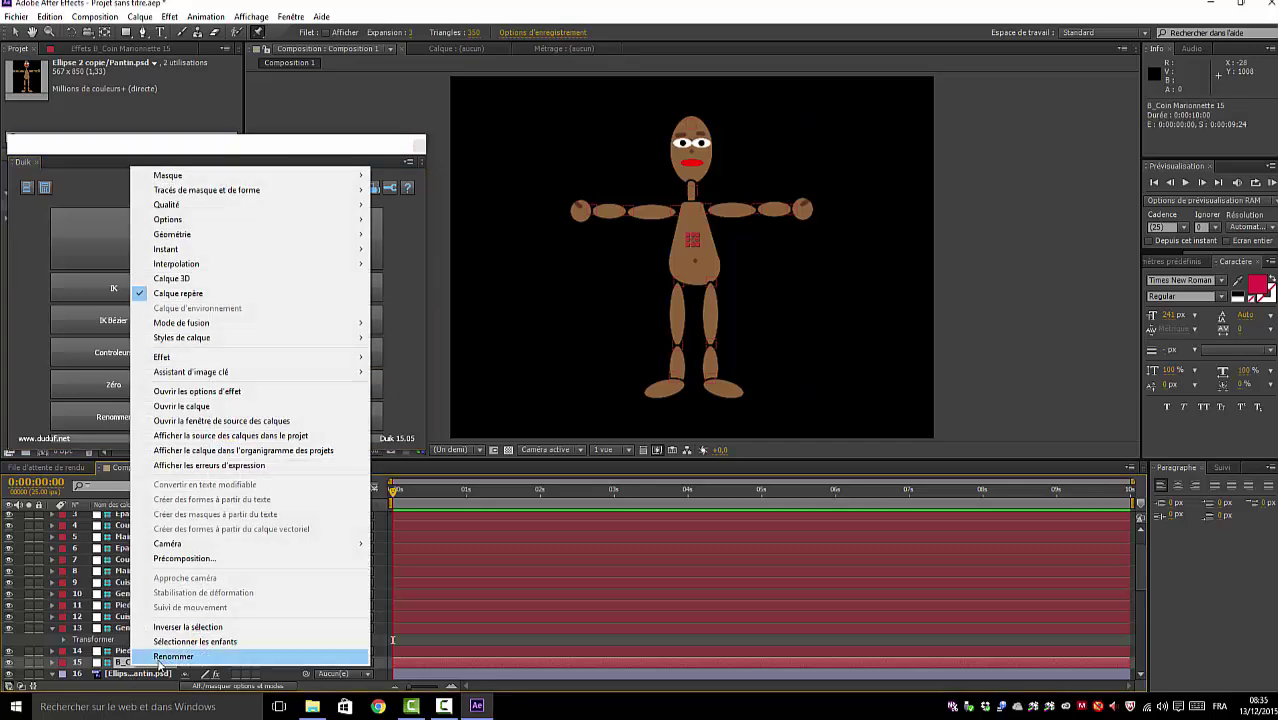
pyautogui.click(165, 657)
pyautogui.write('Abd')
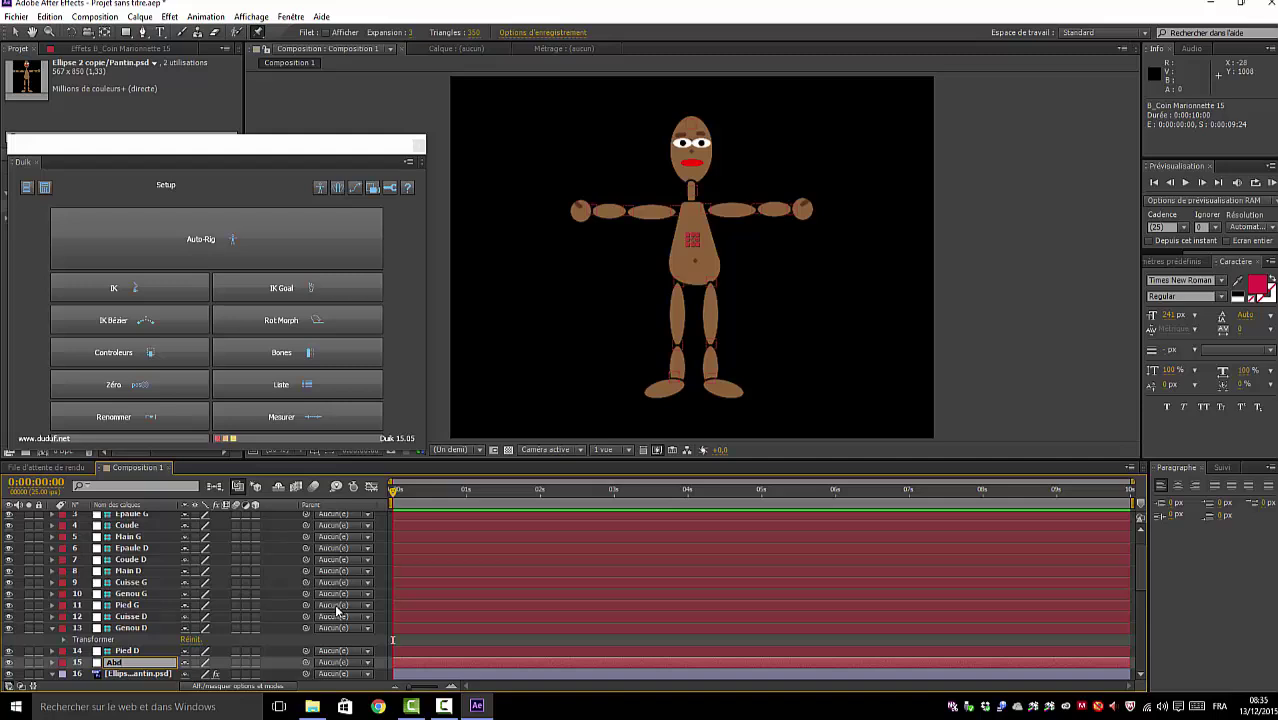
pyautogui.write('omen')
# - Add a Puppet pin on the puppet's pelvis, just below the navel, and create a Duik bone from it
pyautogui.click(141, 675)
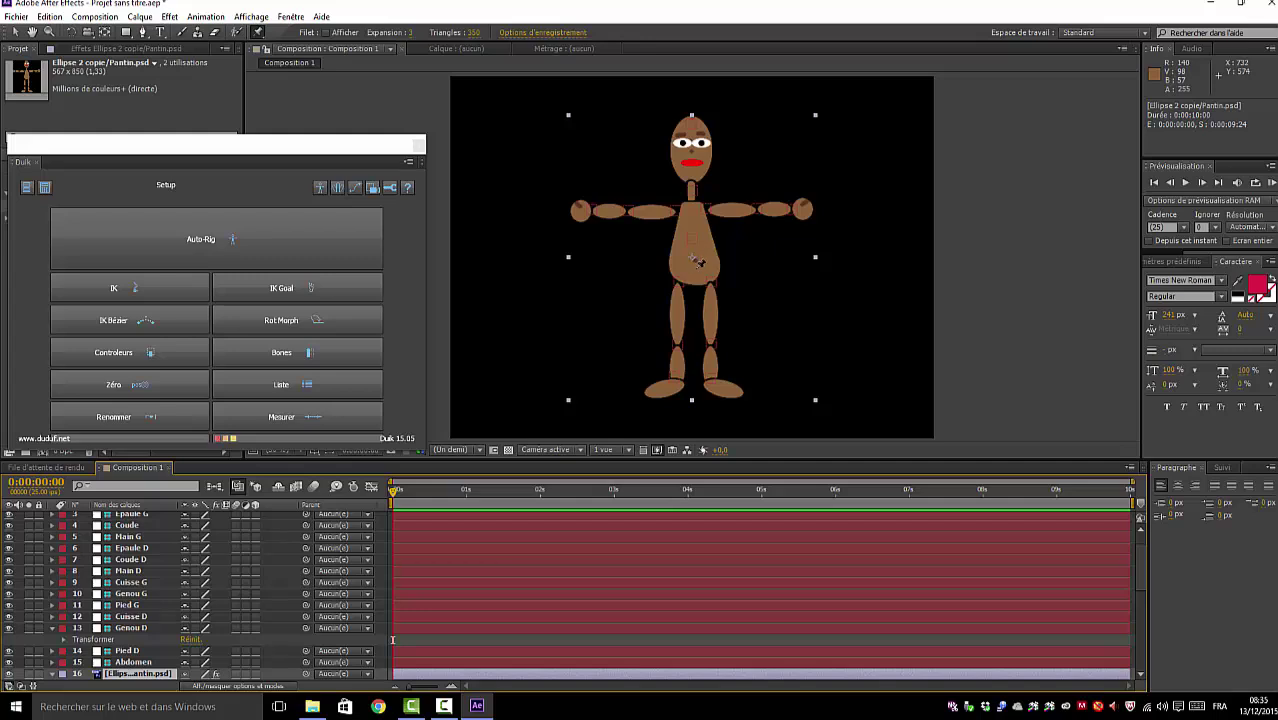
pyautogui.click(697, 261)
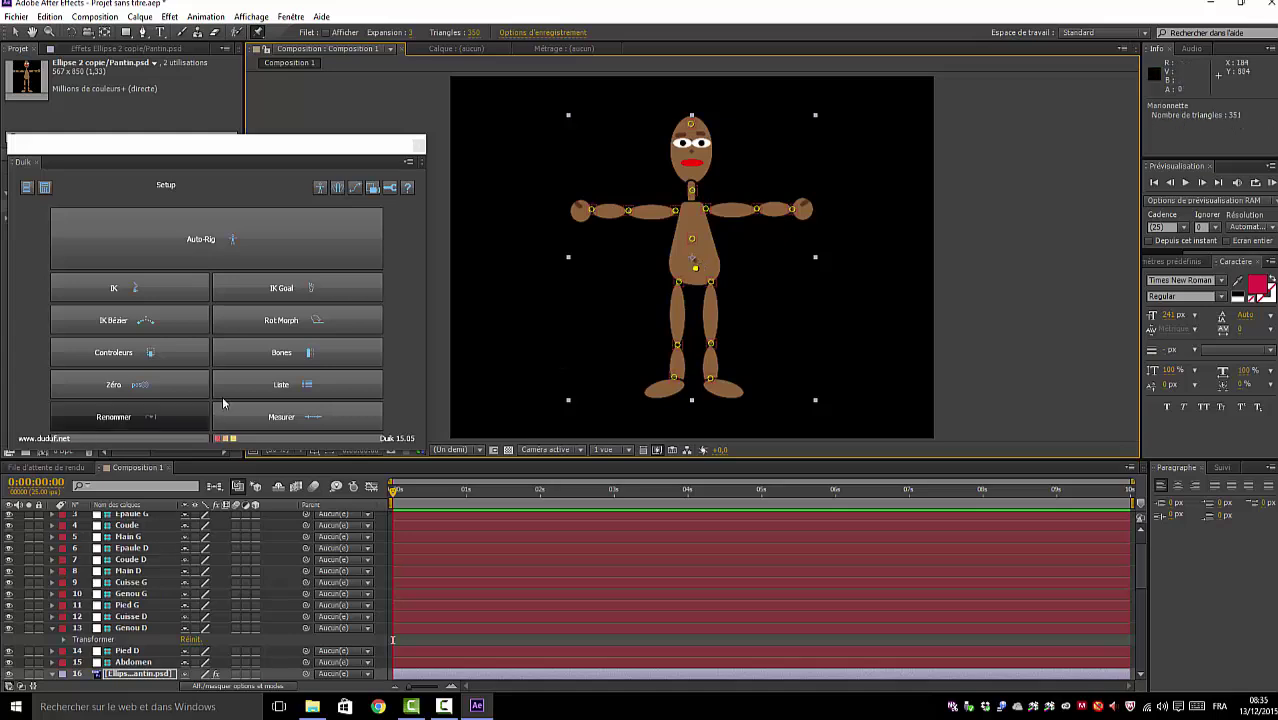
pyautogui.click(281, 352)
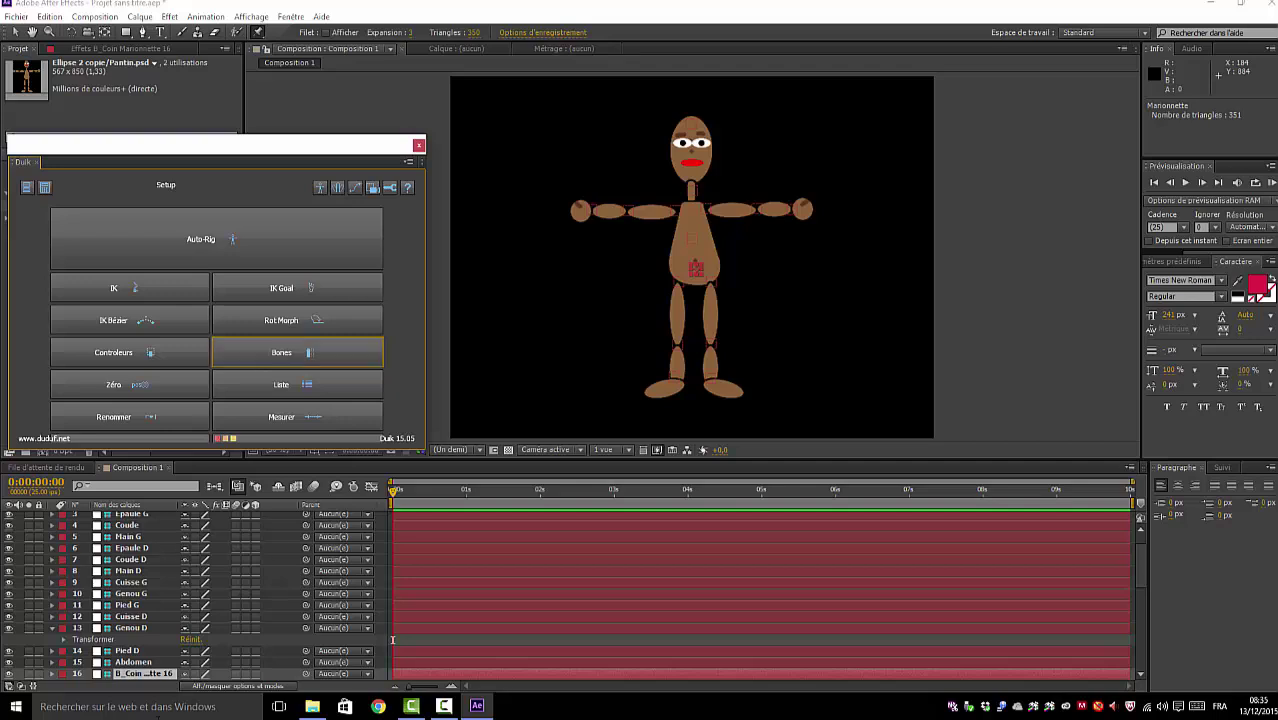
# - Rename the pelvis pin's bone layer as Bassin
pyautogui.rightClick(131, 676)
pyautogui.click(168, 662)
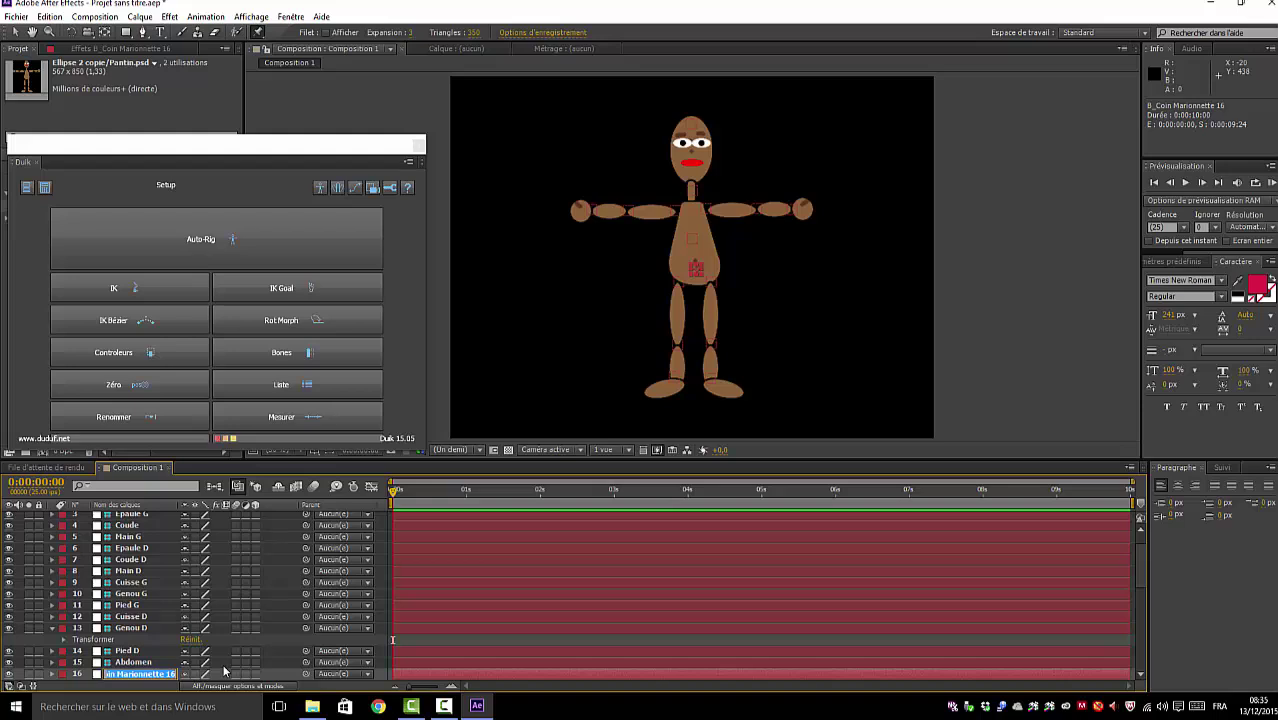
pyautogui.write('Bassin')
# - Collapse the expanded properties of the Genou D layer and the puppet's PSD layer in the timeline
pyautogui.click(52, 628)
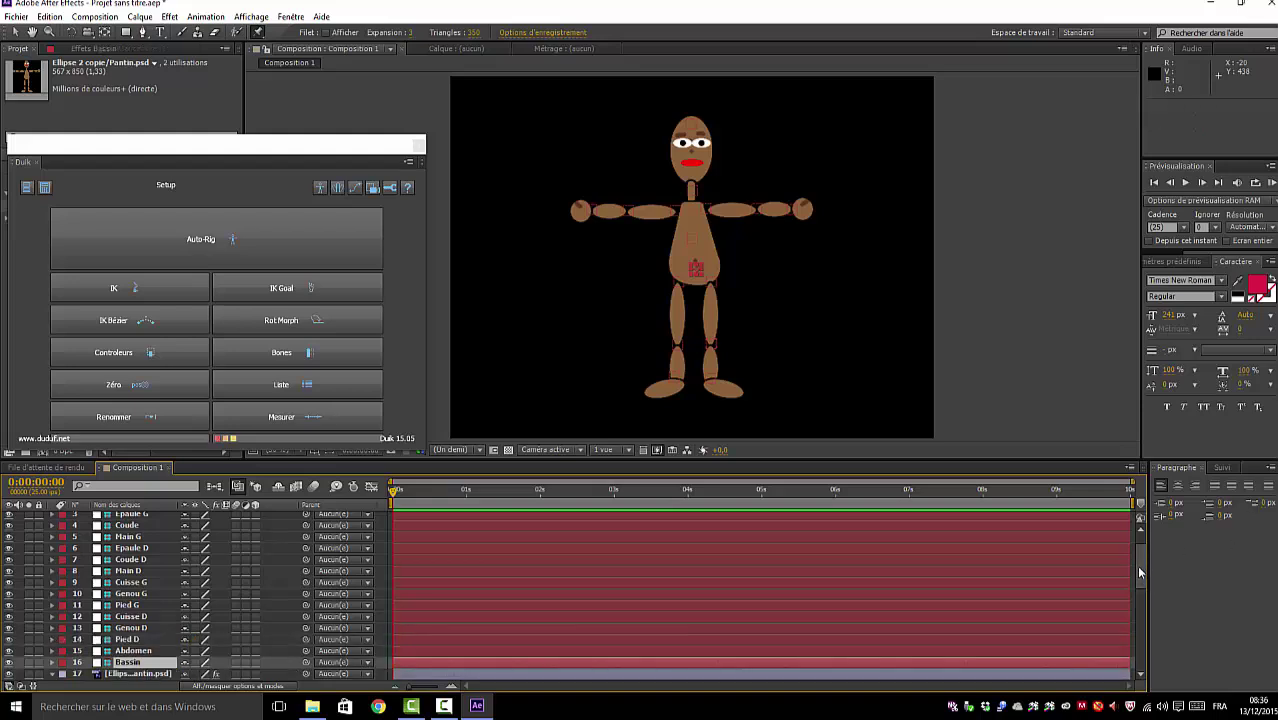
pyautogui.moveTo(1140, 572)
pyautogui.mouseDown()
pyautogui.moveTo(1127, 634)
pyautogui.moveTo(1137, 559)
pyautogui.moveTo(1134, 596)
pyautogui.mouseUp()
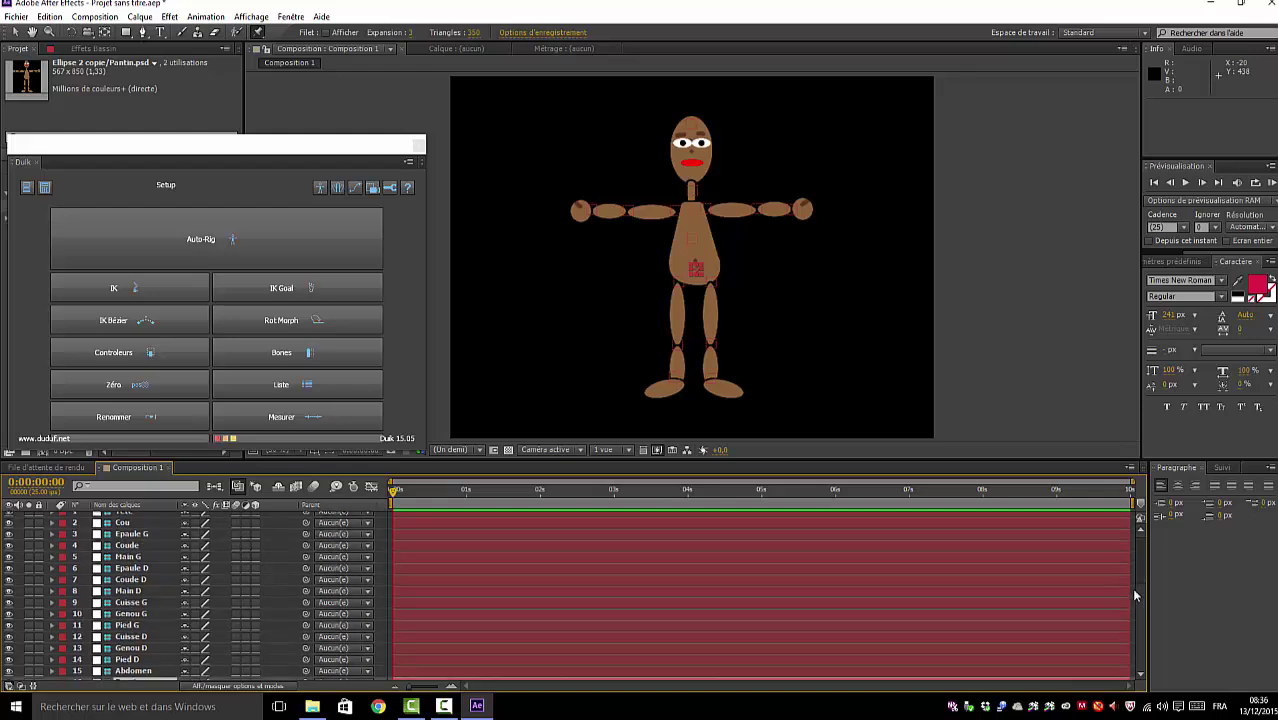
pyautogui.scroll(-4, 1131, 589)
pyautogui.scroll(1, 1131, 580)
pyautogui.click(140, 619)
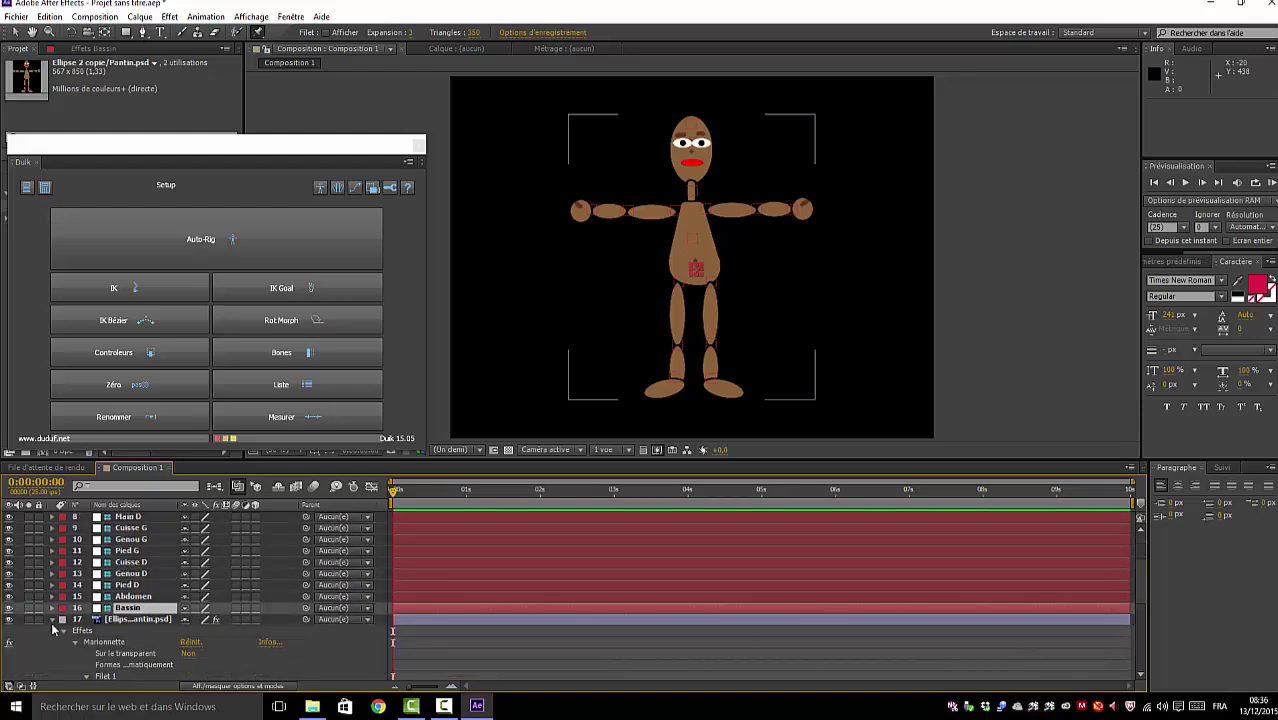
pyautogui.click(53, 620)
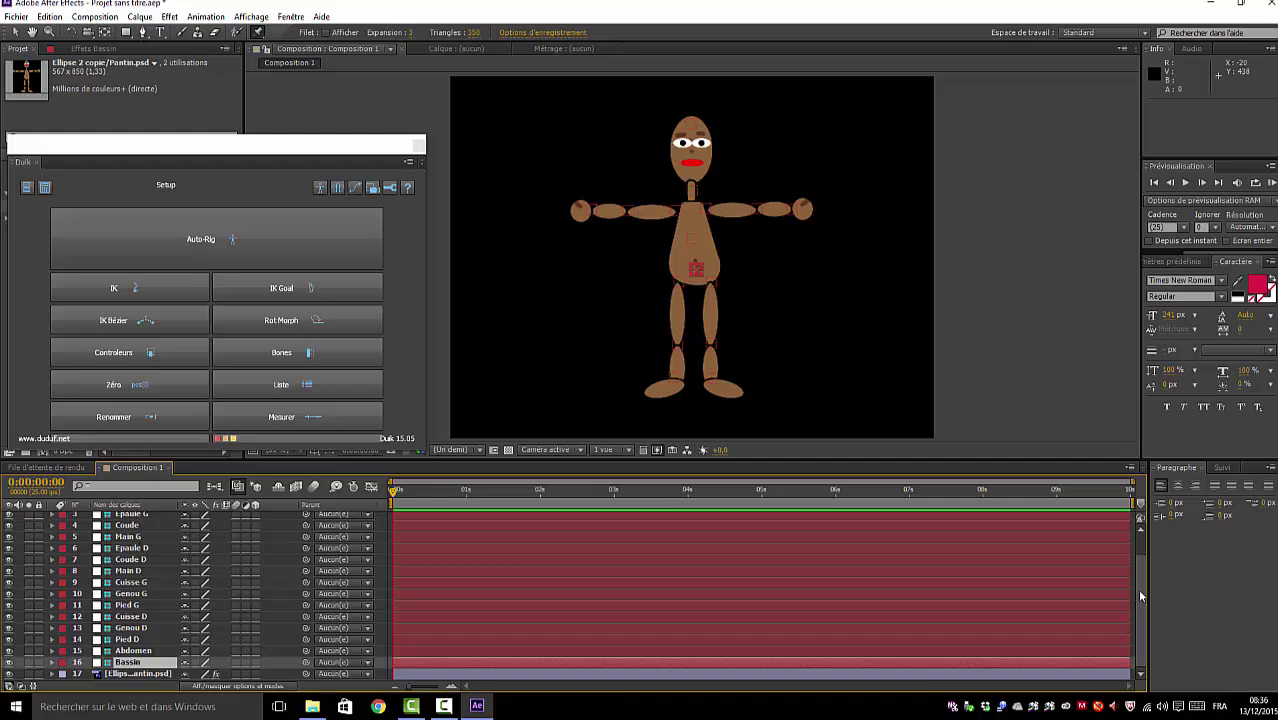
pyautogui.scroll(1, 1134, 576)
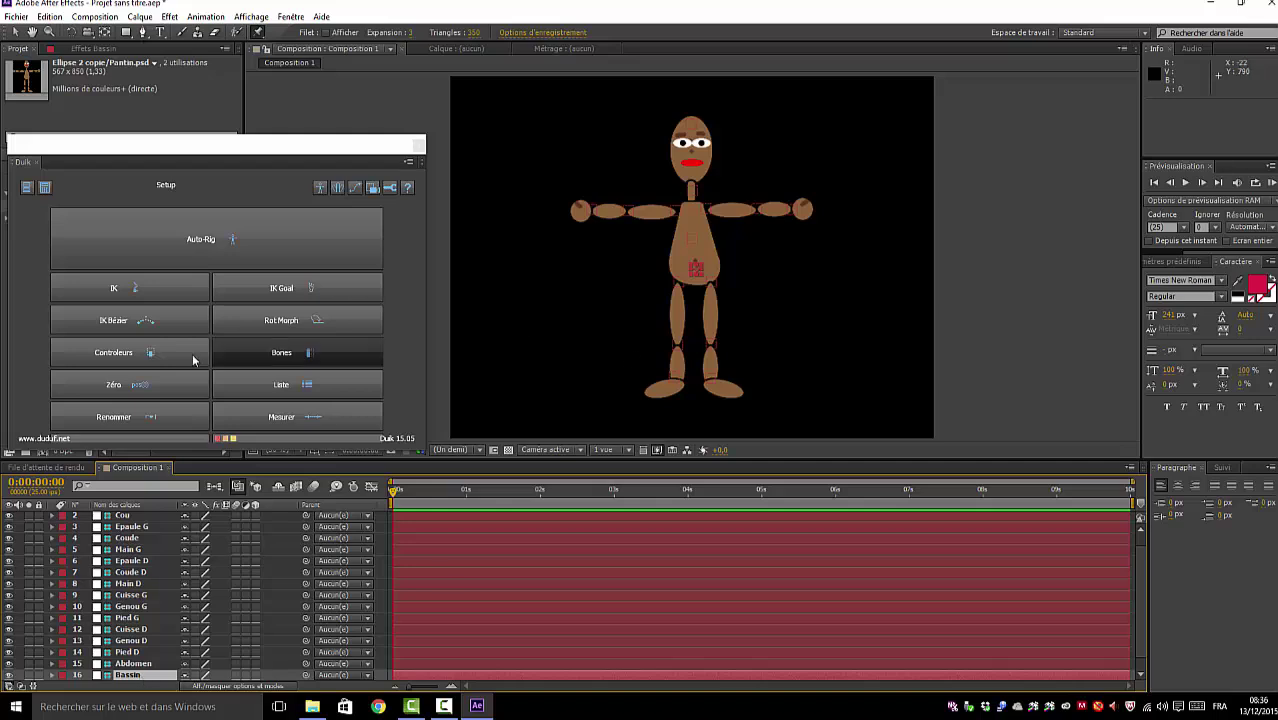
# - Start Duik's Auto-Rig for the entire plantigrade character and try to choose the left leg's thigh layer (Femur, cuisse)
pyautogui.click(207, 240)
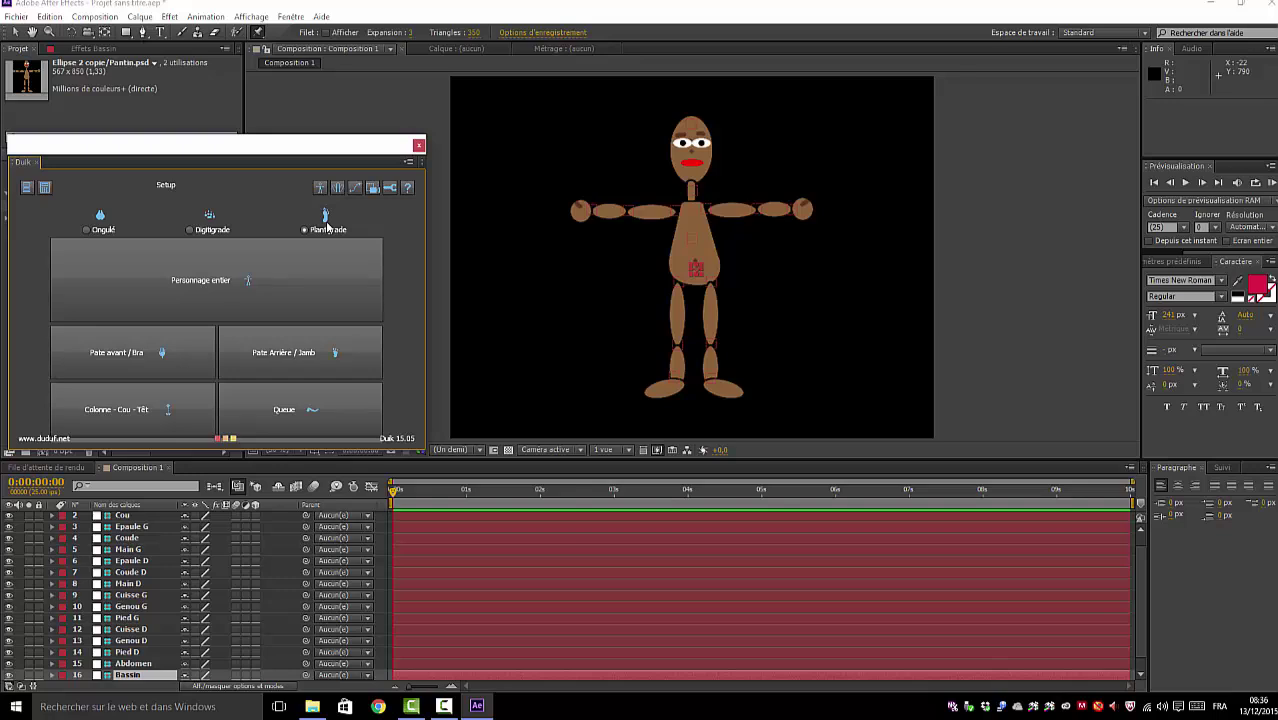
pyautogui.click(214, 286)
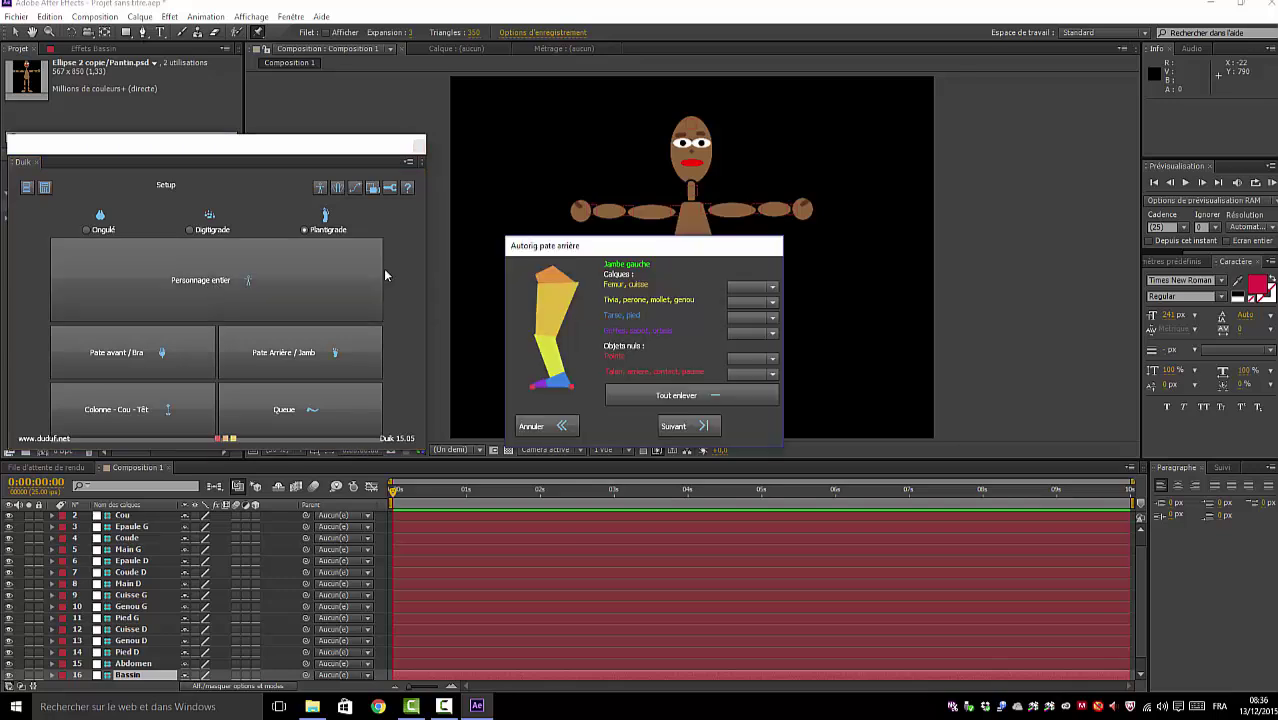
pyautogui.moveTo(667, 246); pyautogui.dragTo(632, 153)
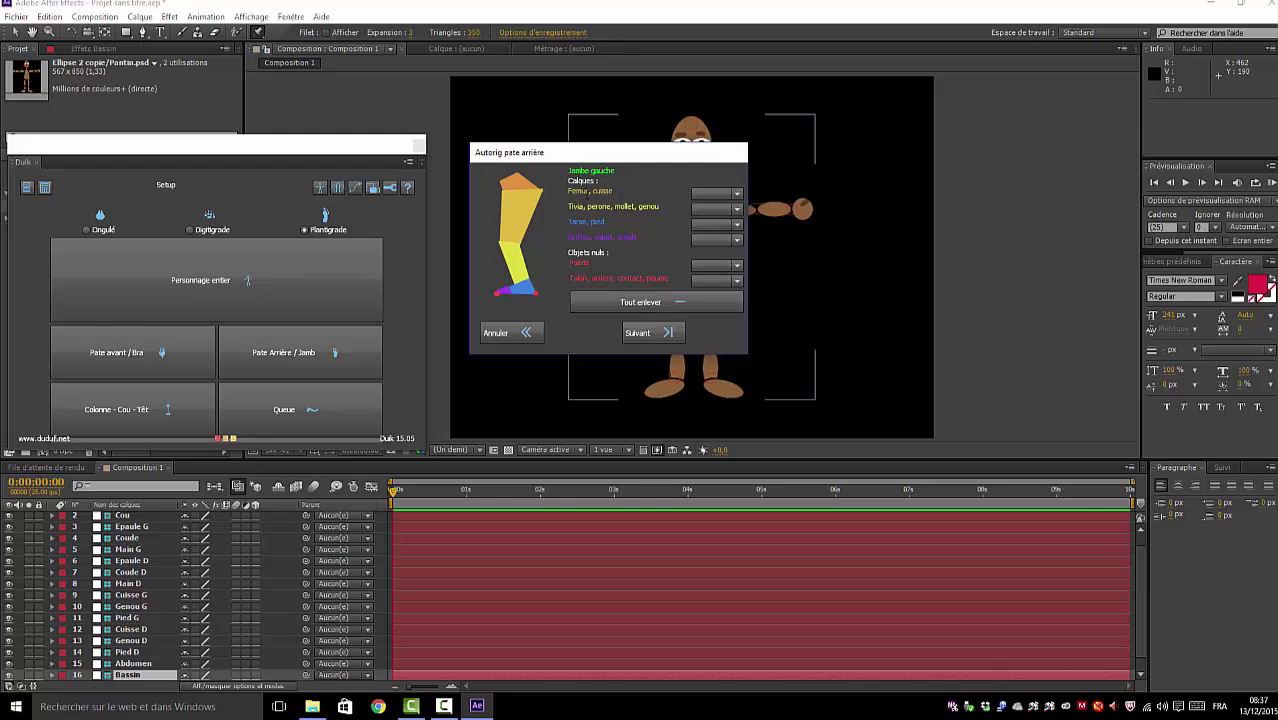
pyautogui.click(736, 194)
pyautogui.click(737, 200)
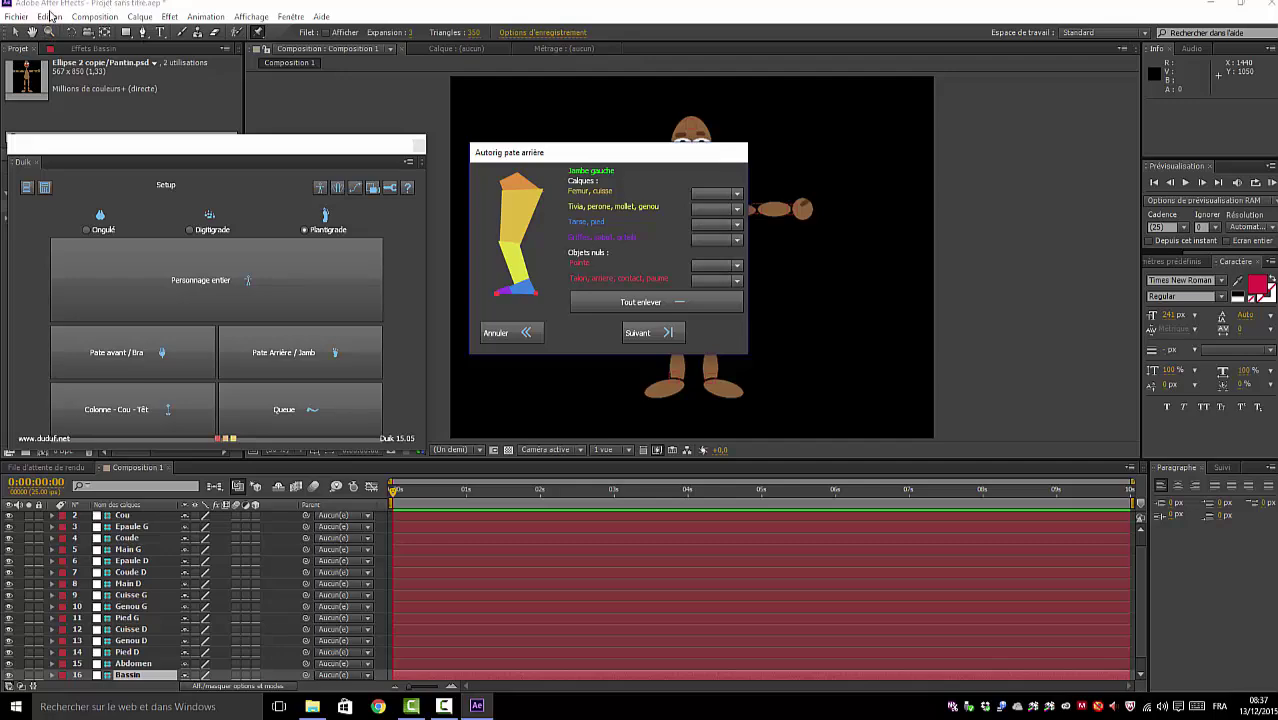
pyautogui.click(140, 17)
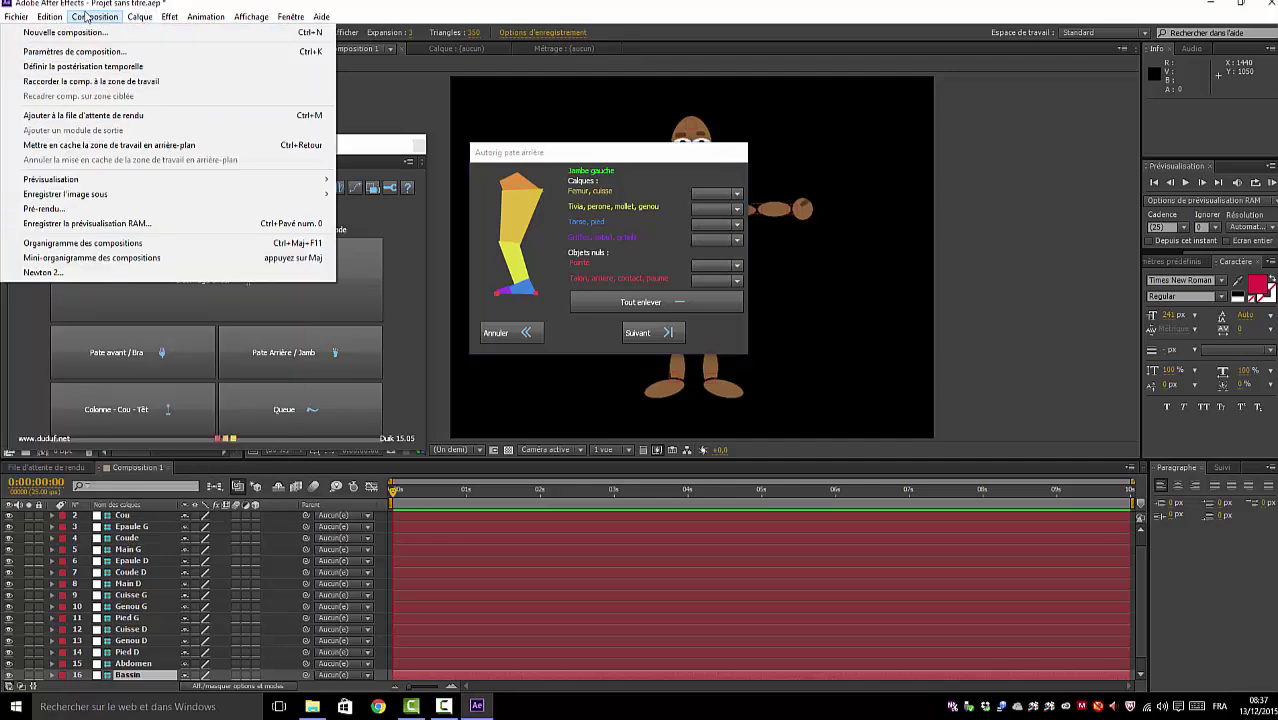
pyautogui.moveTo(134, 19)
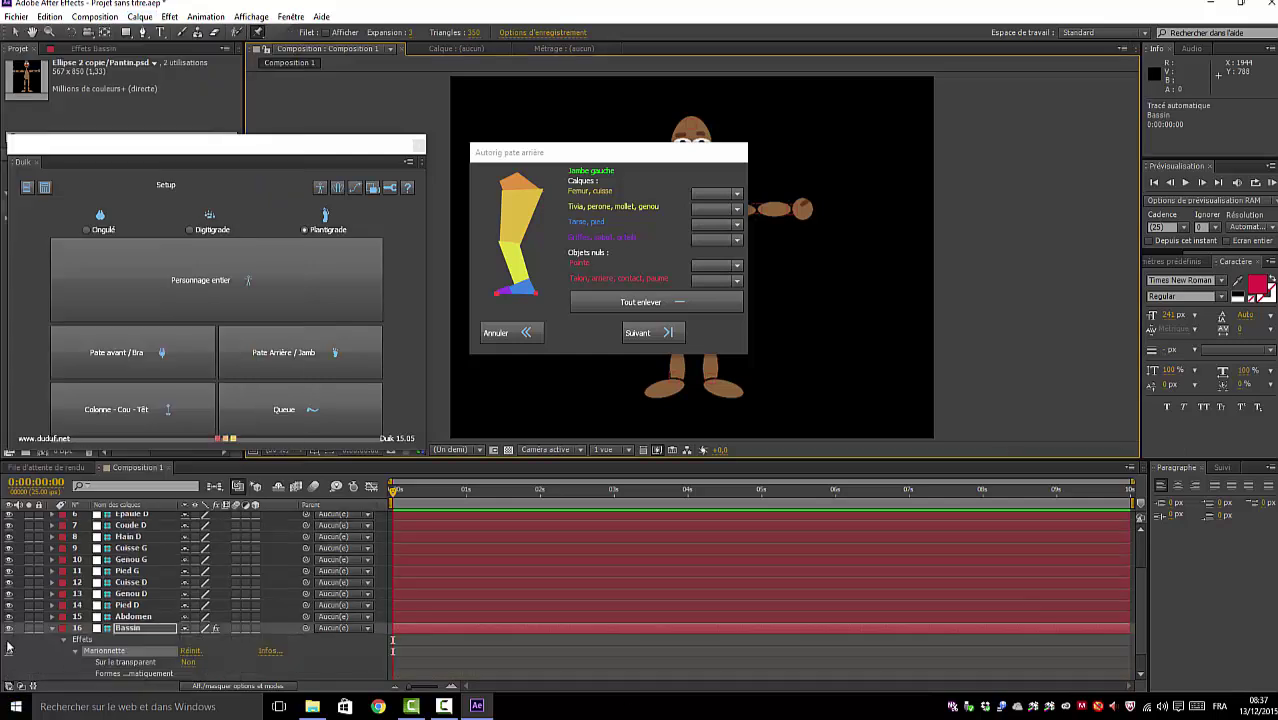
# - Collapse the expanded properties of the Bassin and Genou D layers in the timeline and deselect all layers
pyautogui.click(52, 628)
pyautogui.click(52, 628)
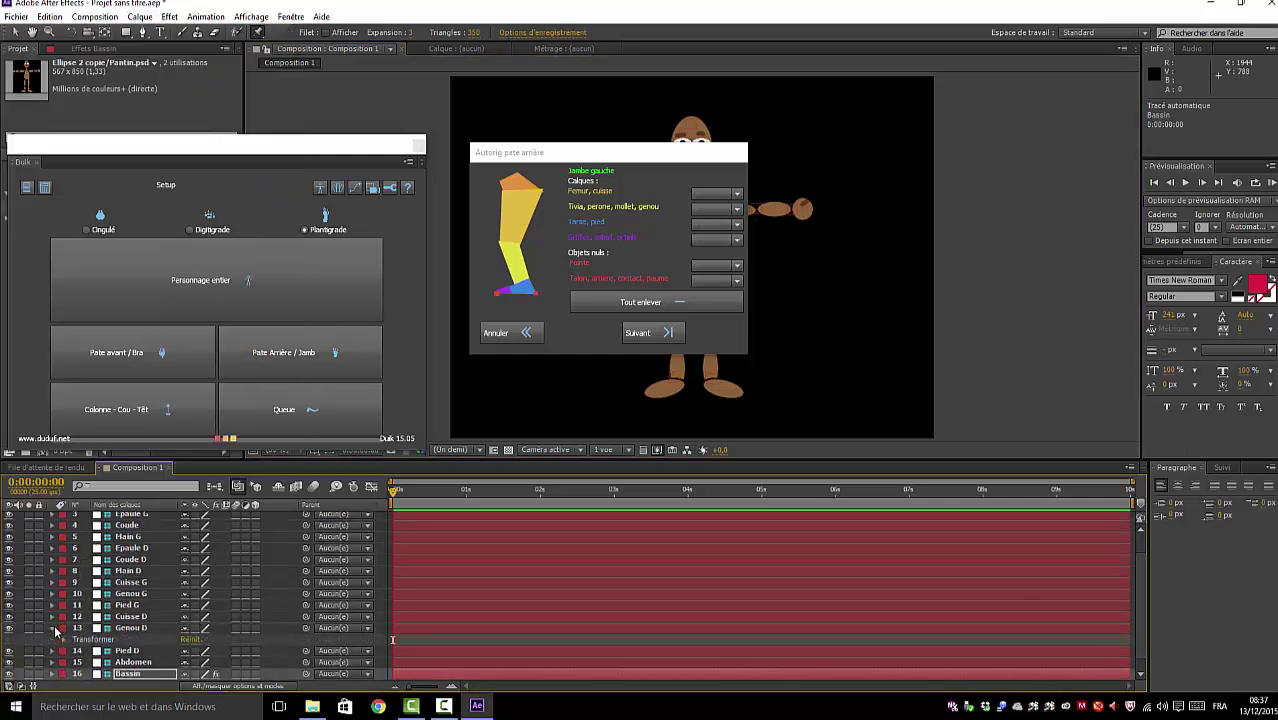
pyautogui.click(52, 628)
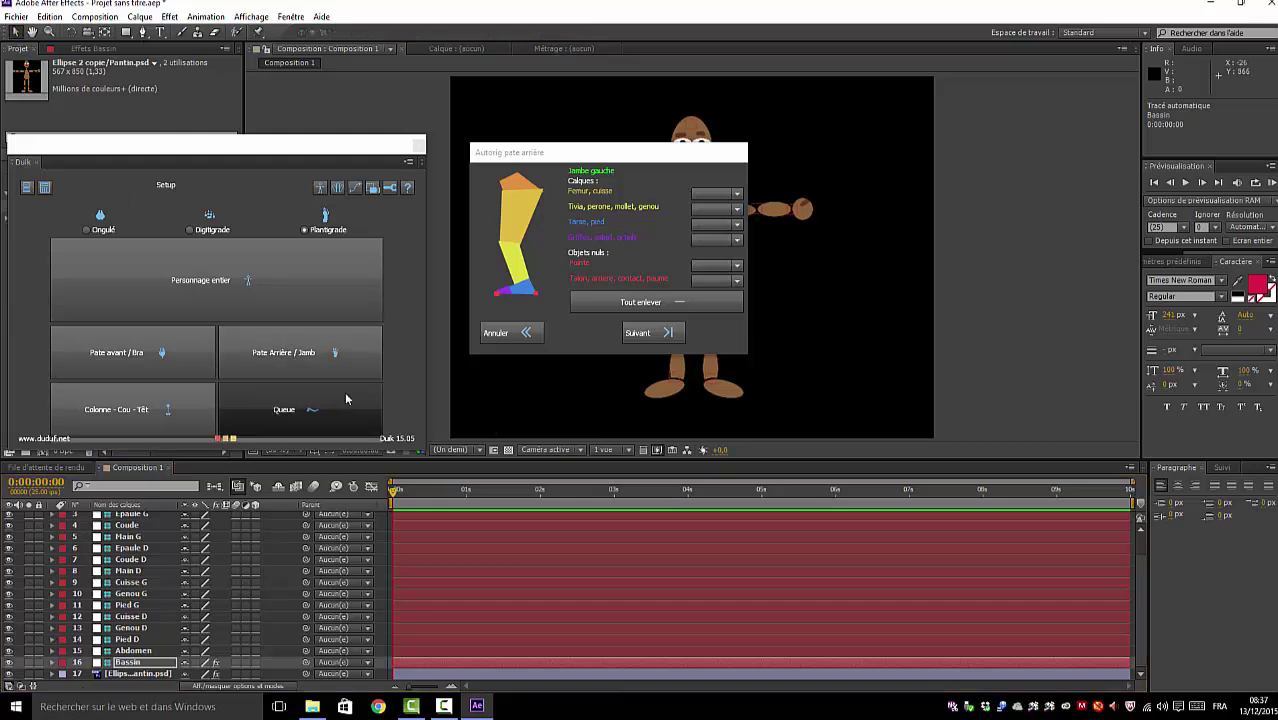
pyautogui.click(484, 428)
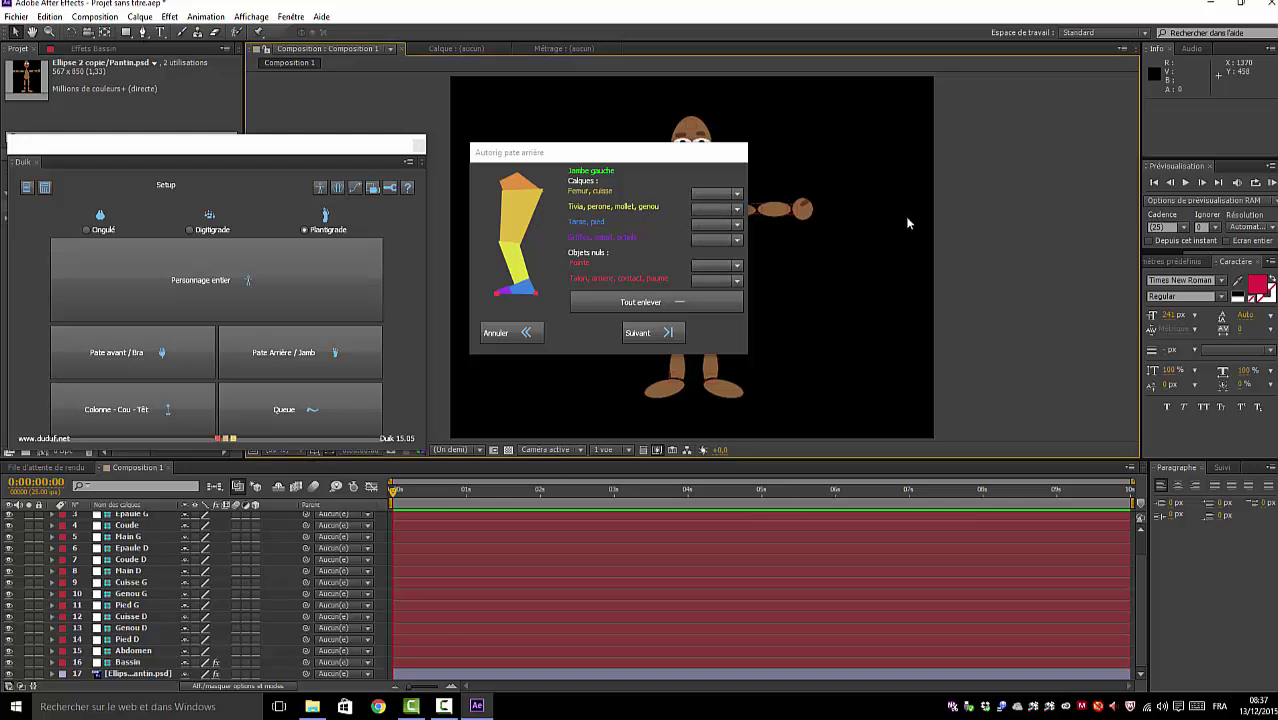
pyautogui.click(737, 196)
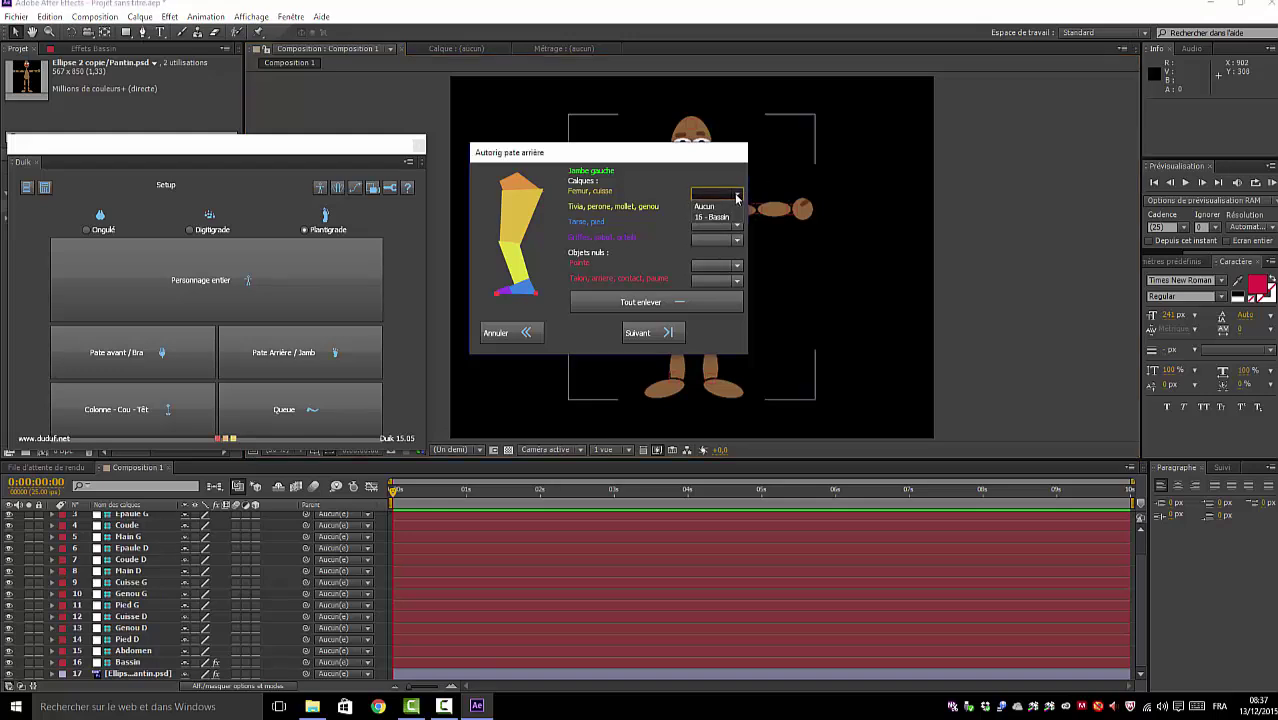
pyautogui.click(737, 196)
pyautogui.click(737, 196)
pyautogui.click(737, 196)
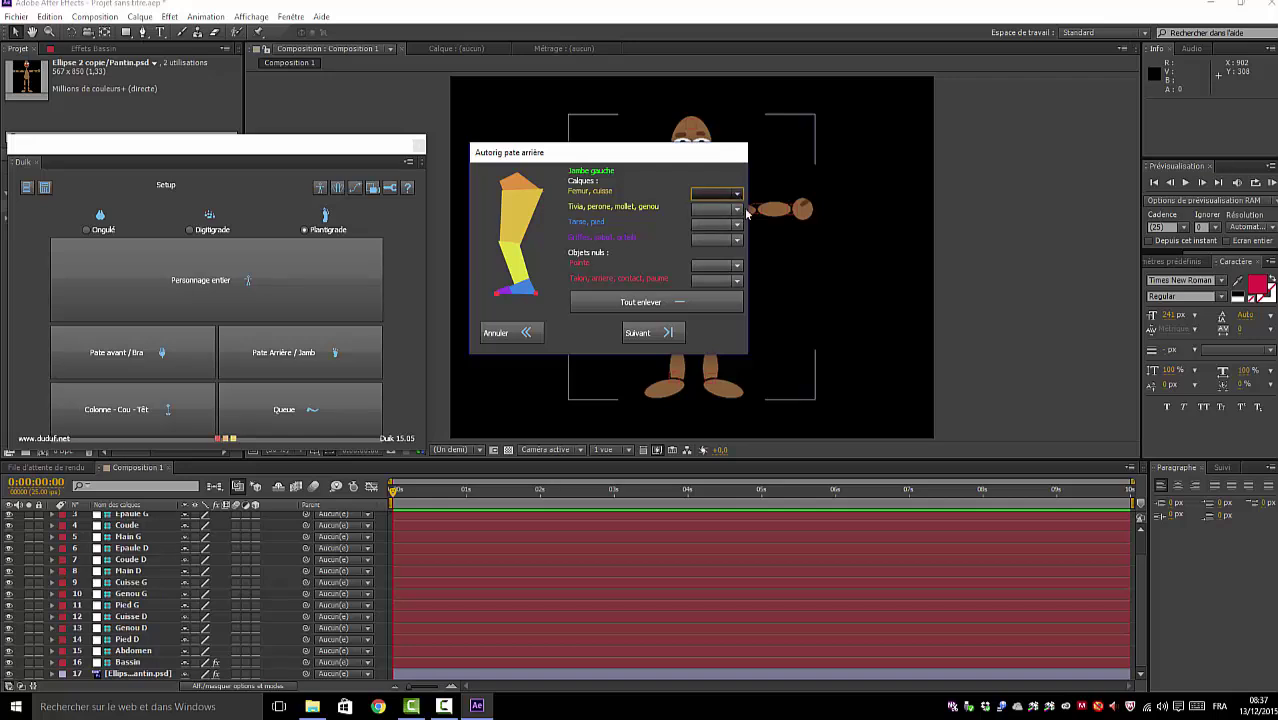
pyautogui.click(510, 332)
# - Start Duik's Auto-Rig for the entire character and assign Cuisse G, Genou G and Pied G as the left leg's thigh, knee and foot
pyautogui.click(198, 282)
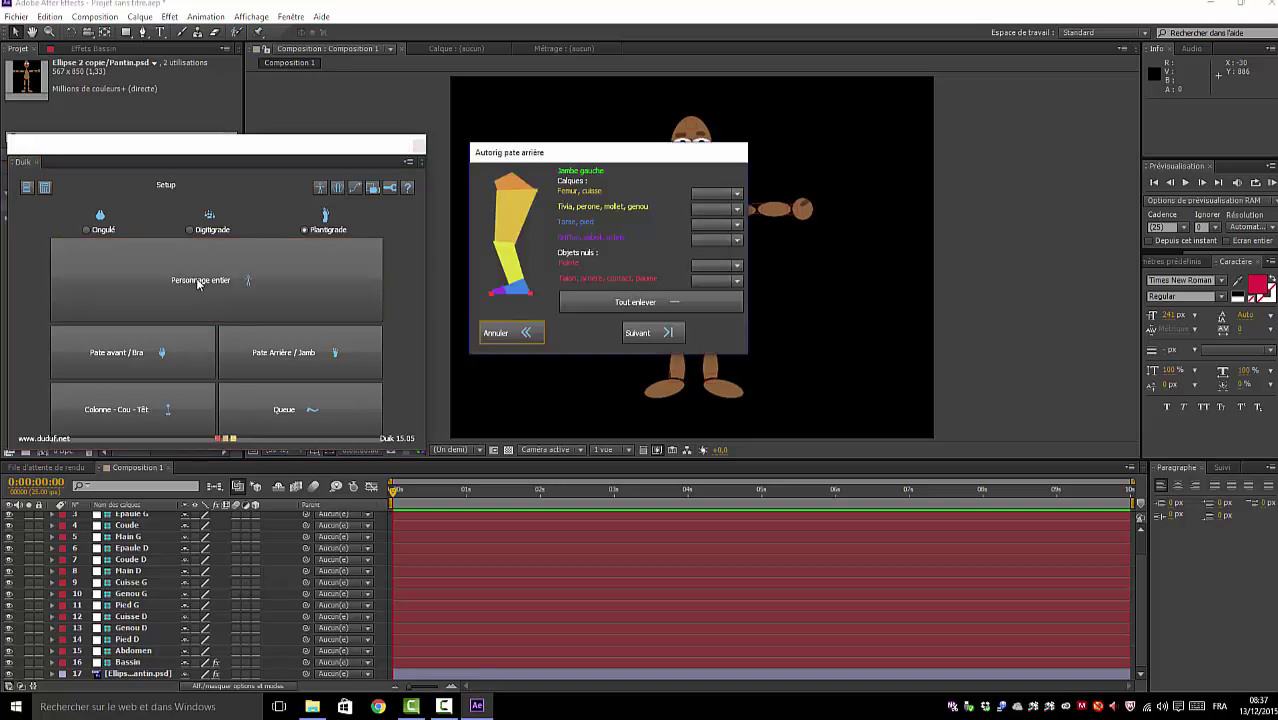
pyautogui.click(737, 196)
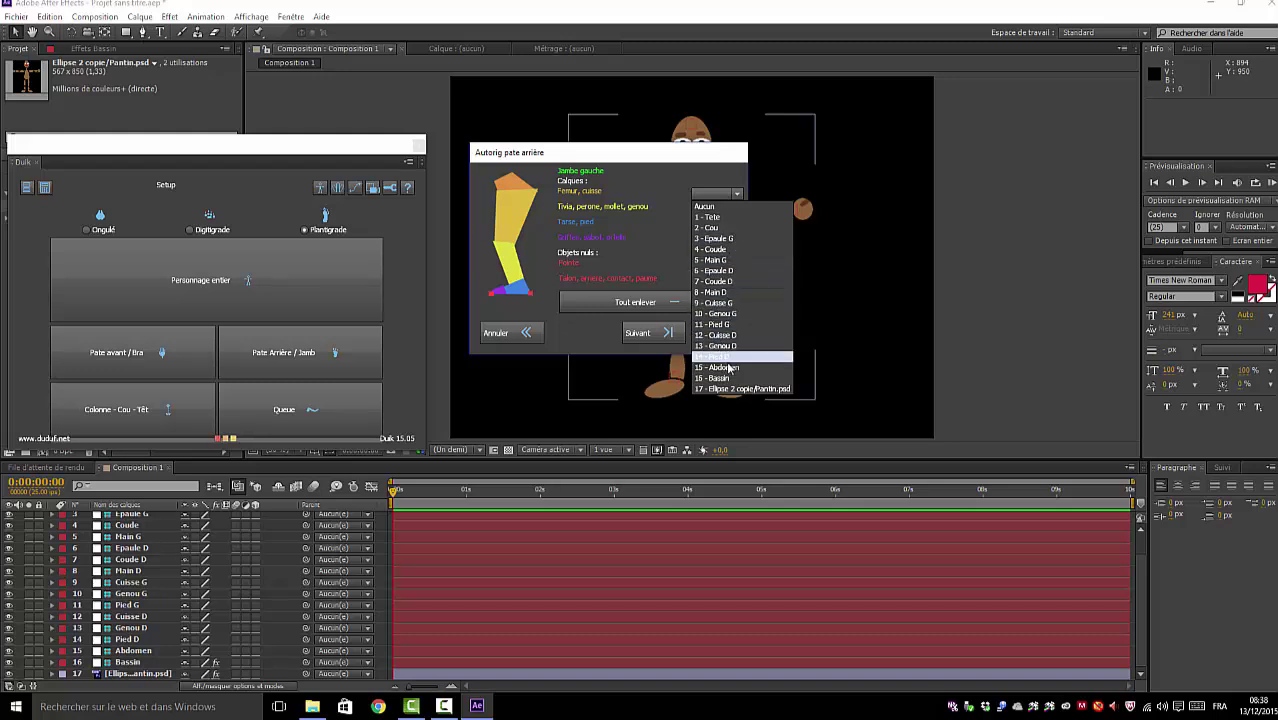
pyautogui.click(716, 303)
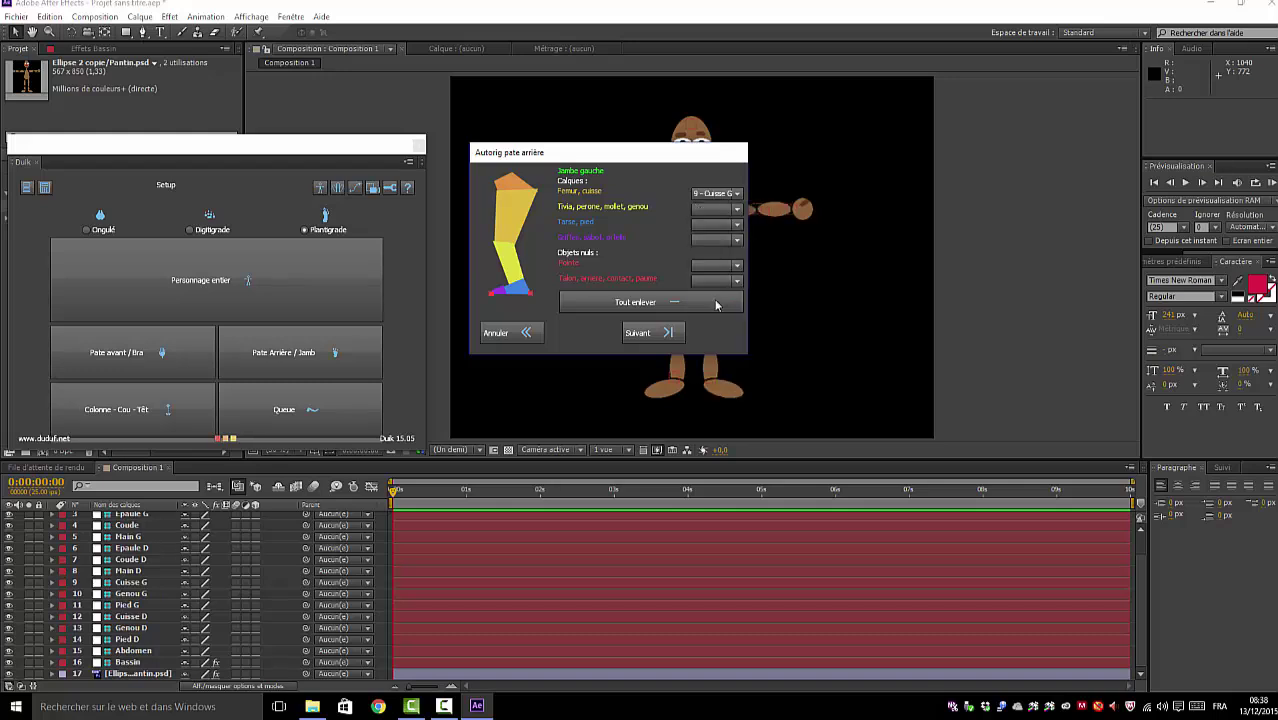
pyautogui.click(737, 212)
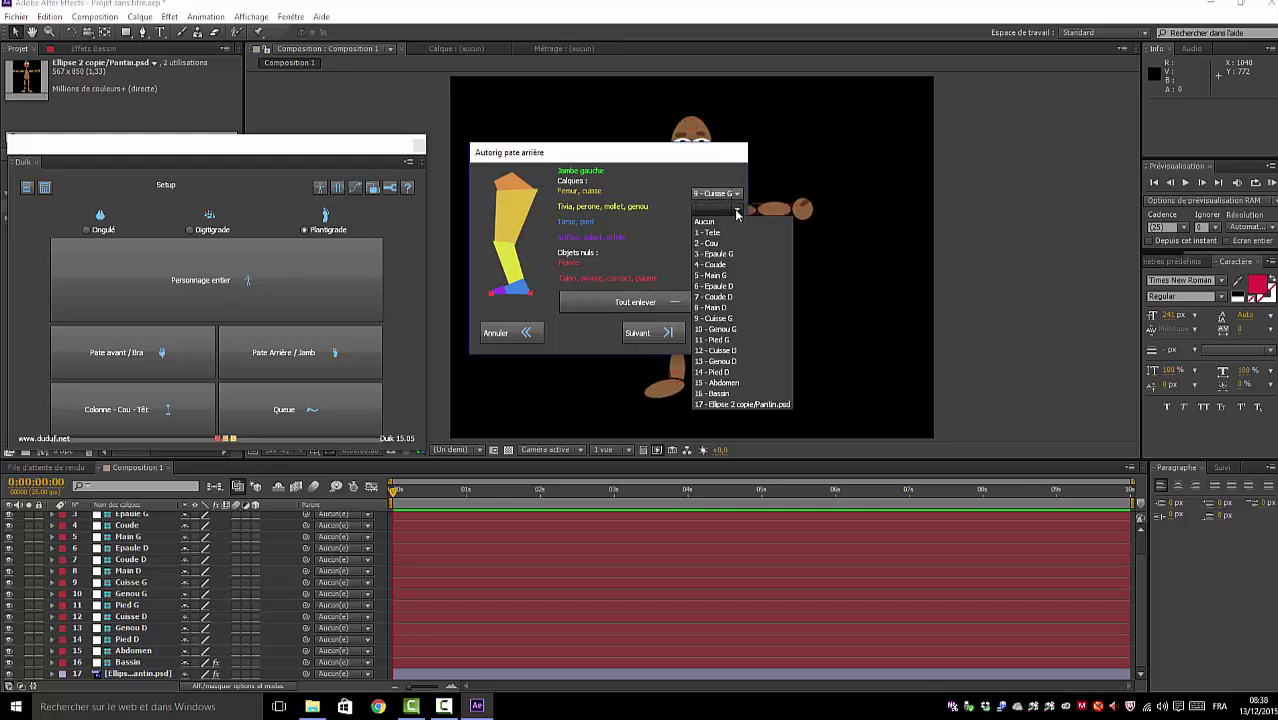
pyautogui.click(719, 329)
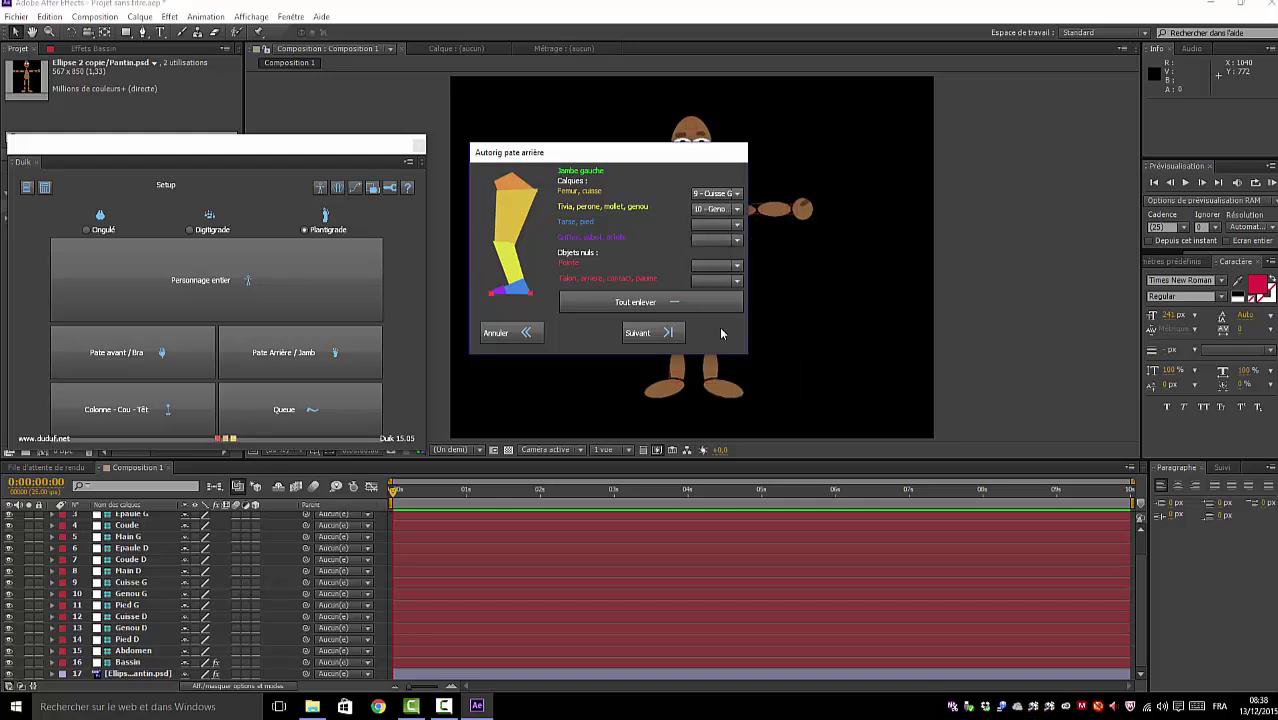
pyautogui.click(738, 226)
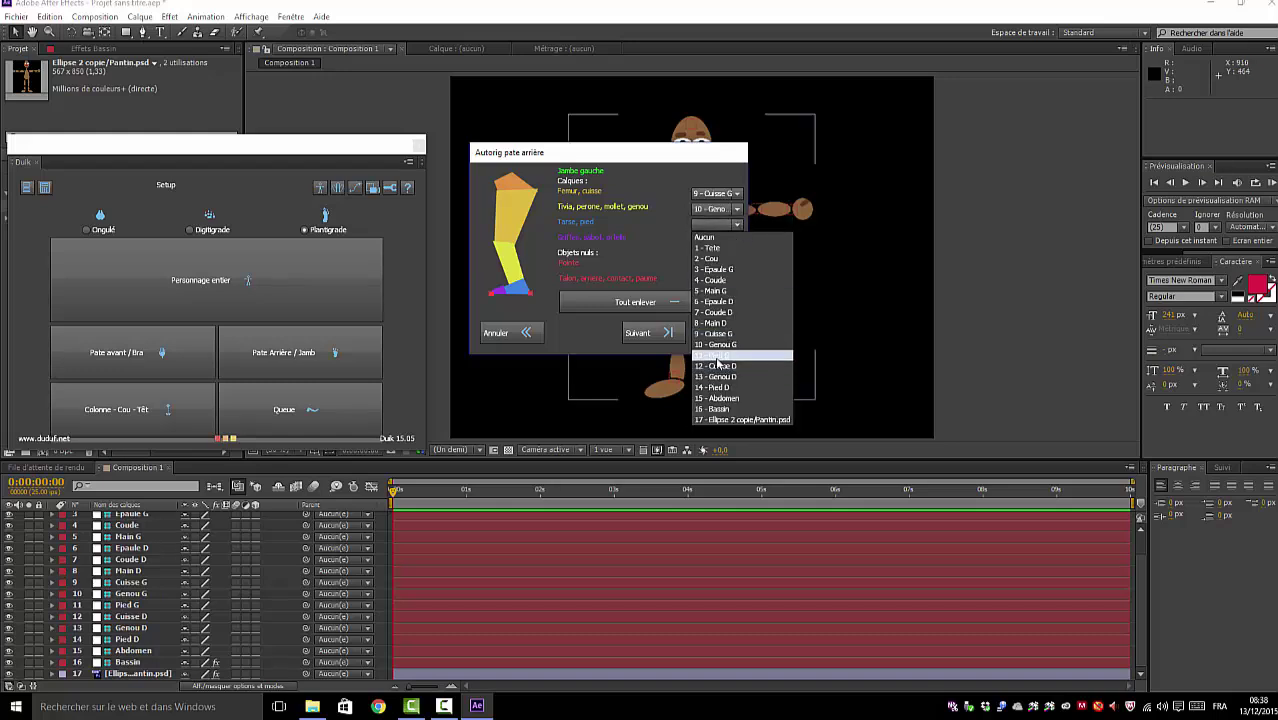
pyautogui.click(717, 358)
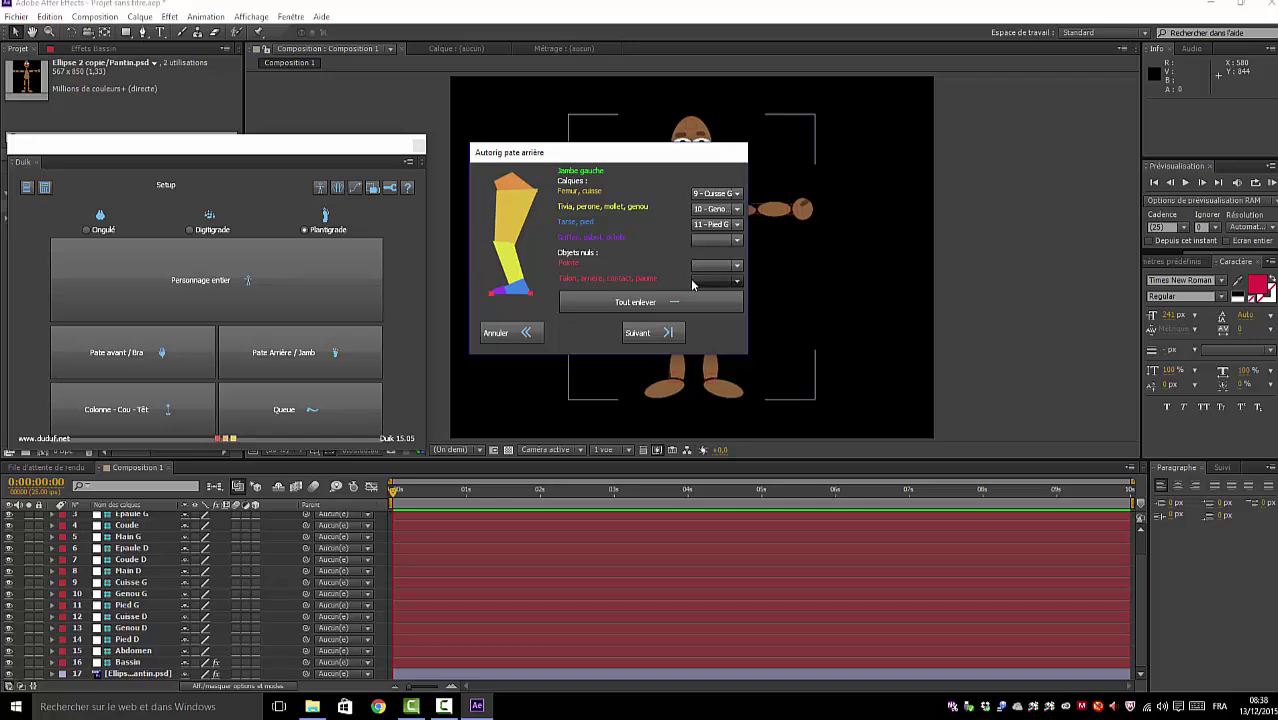
pyautogui.click(645, 334)
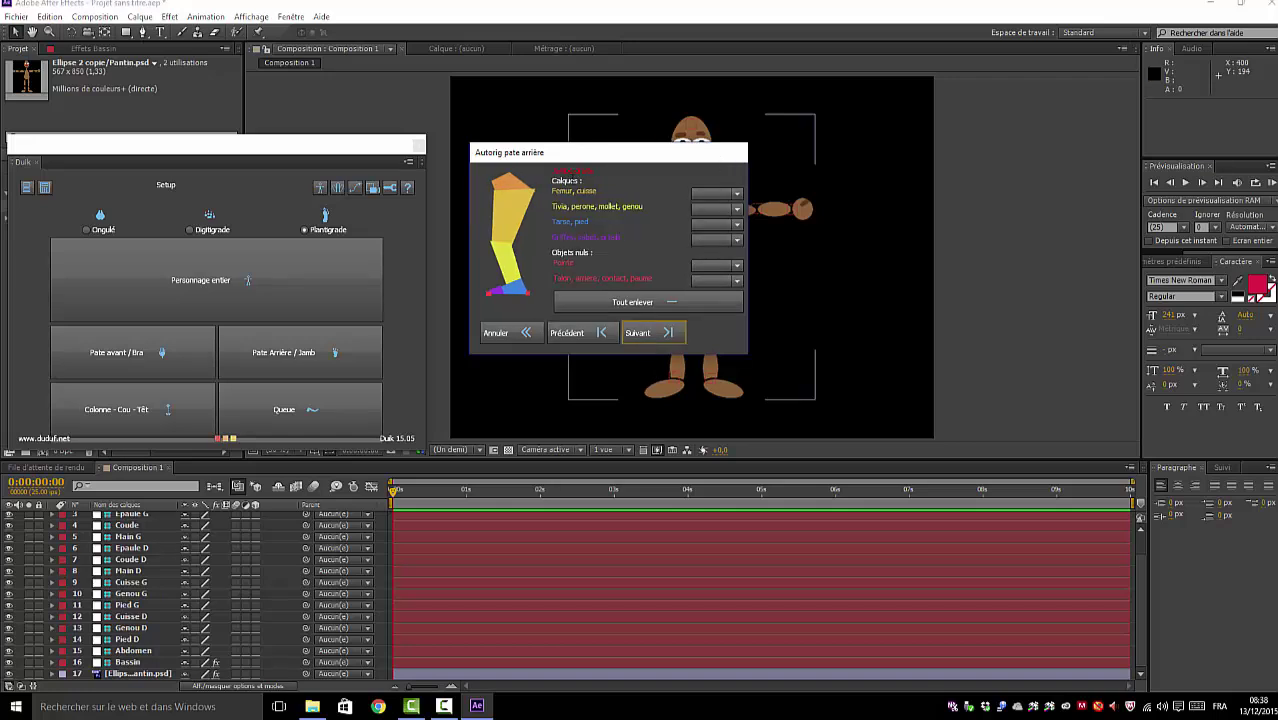
# - Assign Cuisse D, Genou D and Pied D as the right leg's thigh, knee and foot, and continue to the arms
pyautogui.click(738, 194)
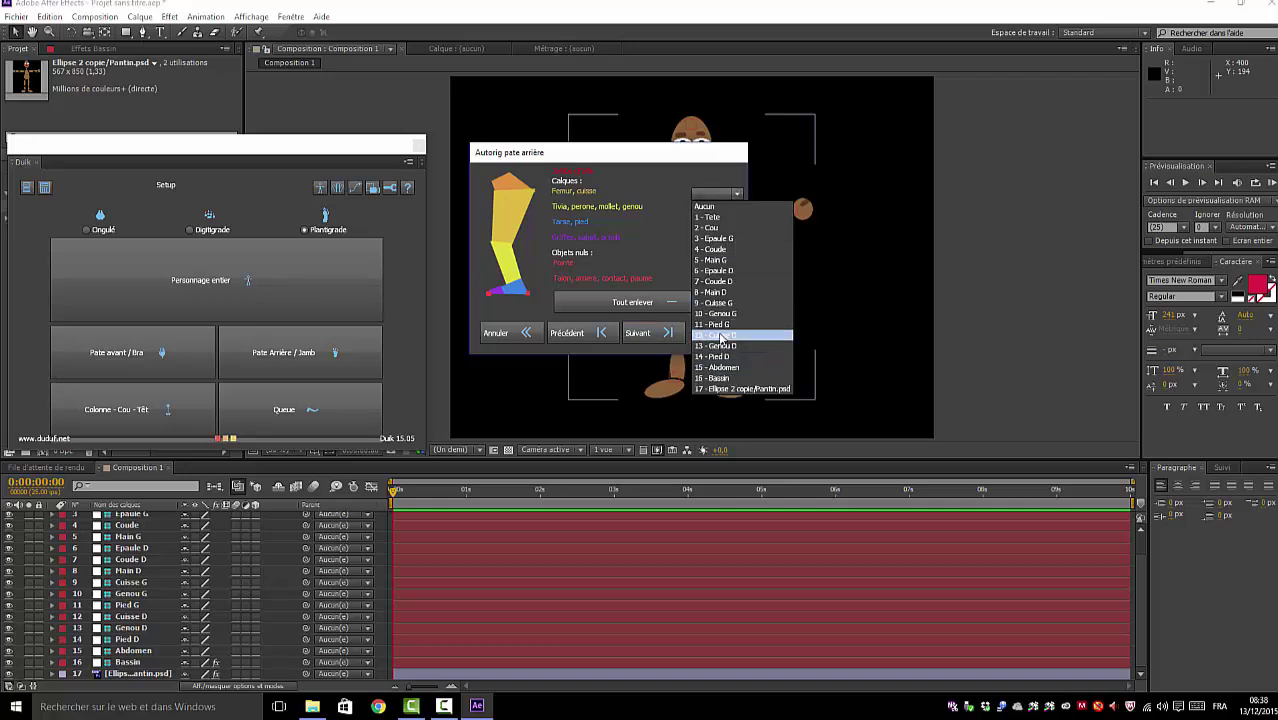
pyautogui.click(720, 335)
pyautogui.click(739, 211)
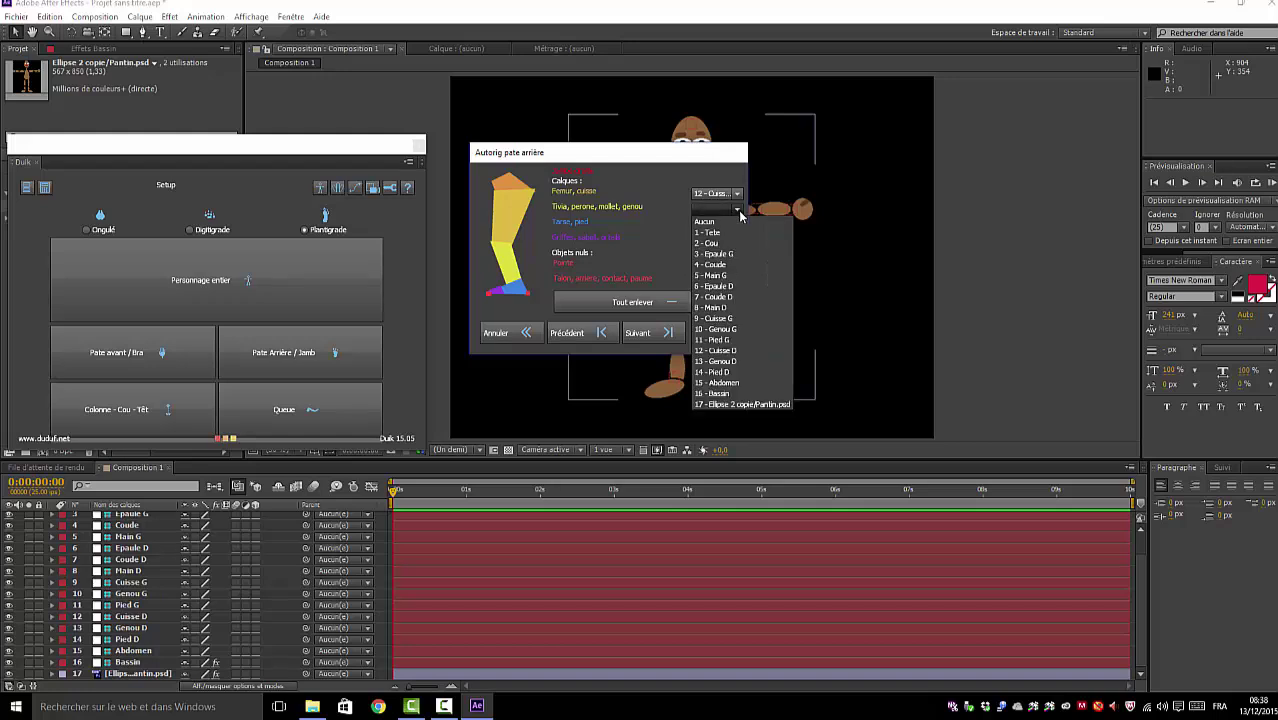
pyautogui.click(719, 362)
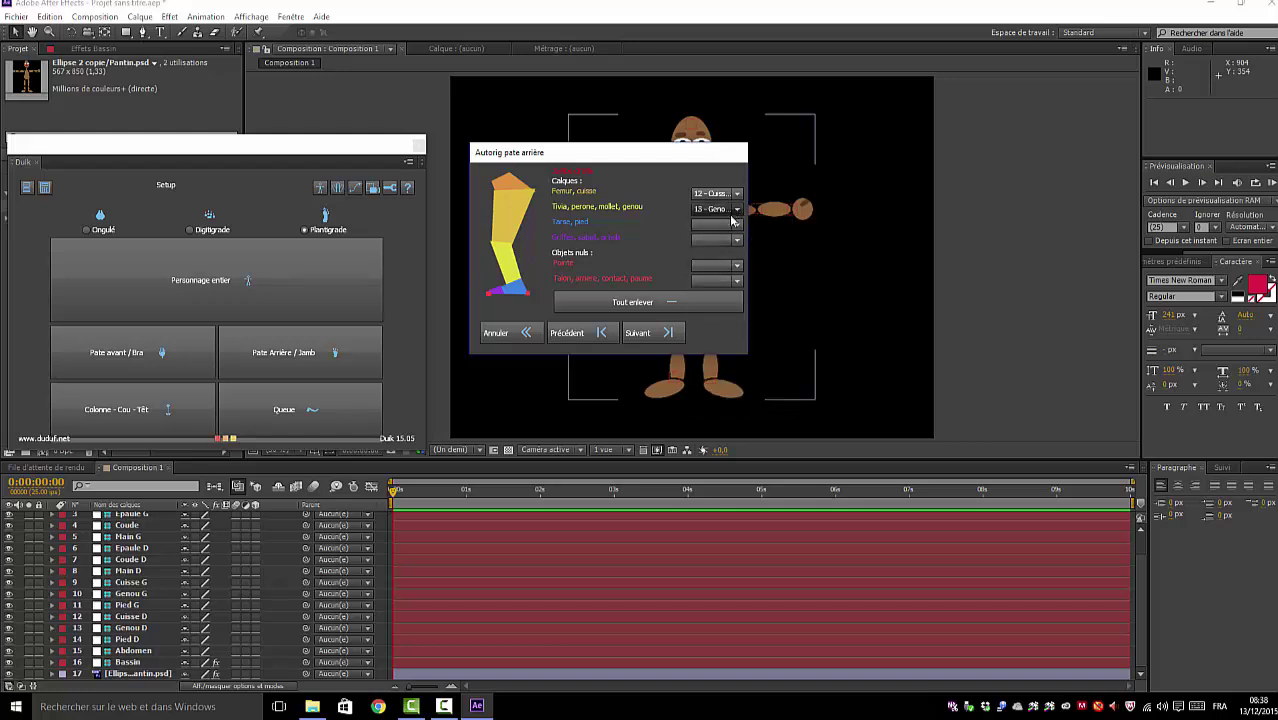
pyautogui.click(737, 224)
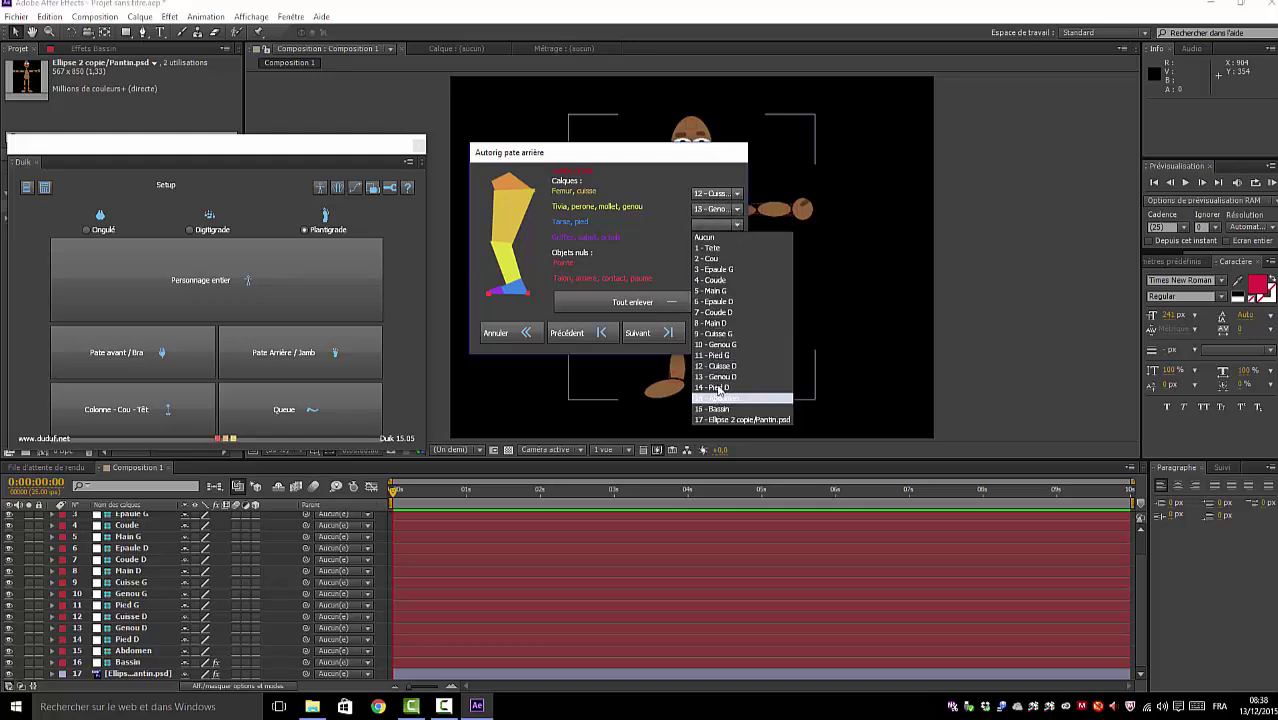
pyautogui.click(716, 387)
pyautogui.click(644, 336)
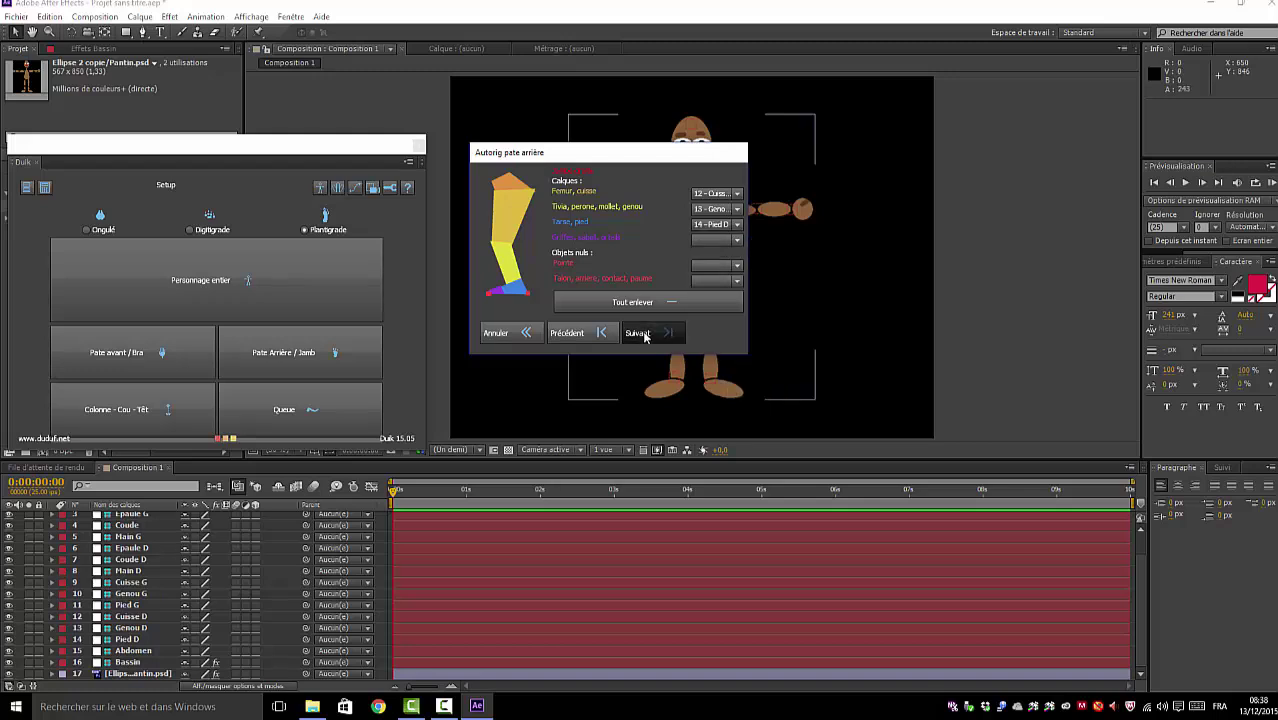
# - Reposition the front-limb Auto-Rig dialog and set the left arm's shoulder blade (Omoplate, clavicule) to Aucun
pyautogui.moveTo(690, 245); pyautogui.dragTo(698, 91)
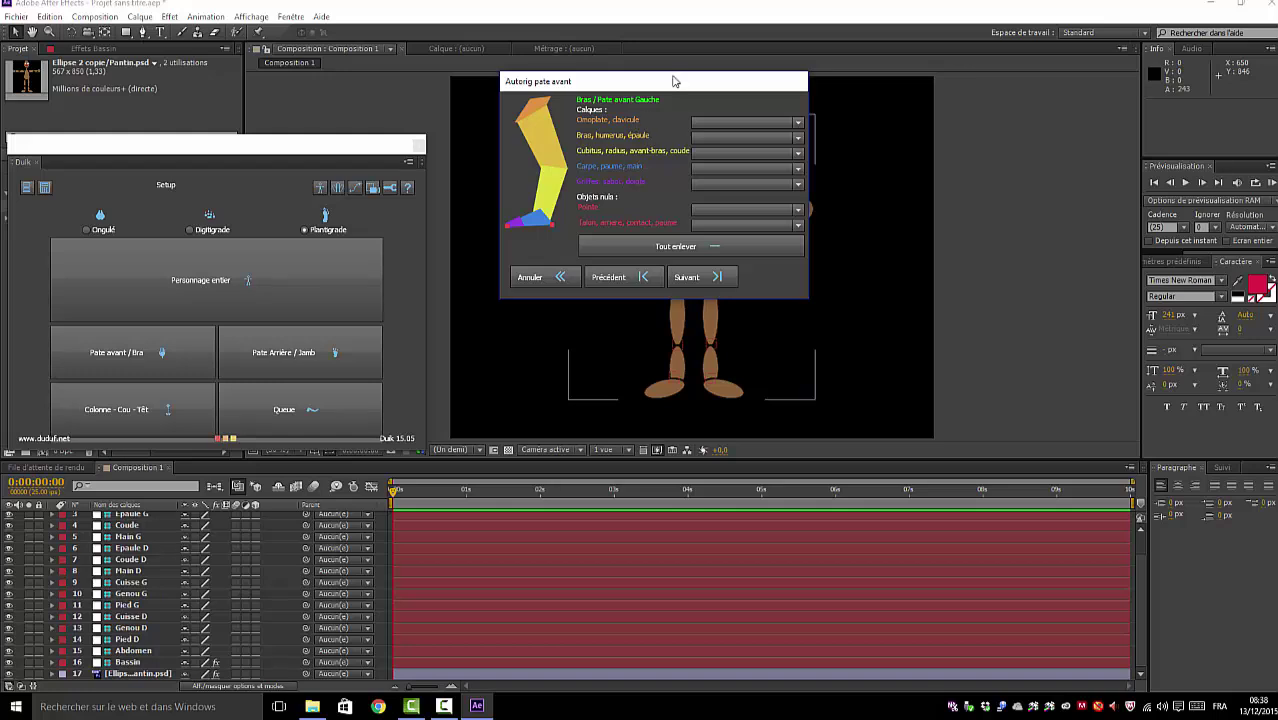
pyautogui.moveTo(676, 84); pyautogui.dragTo(739, 96)
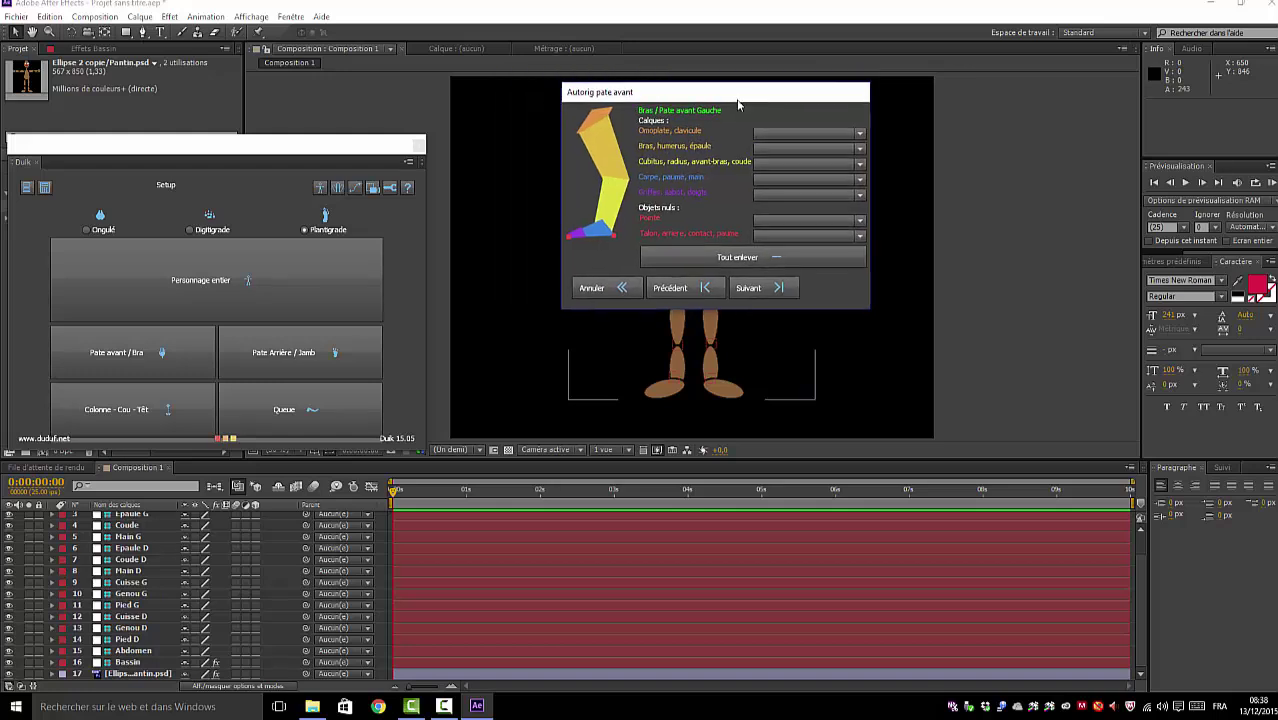
pyautogui.click(862, 134)
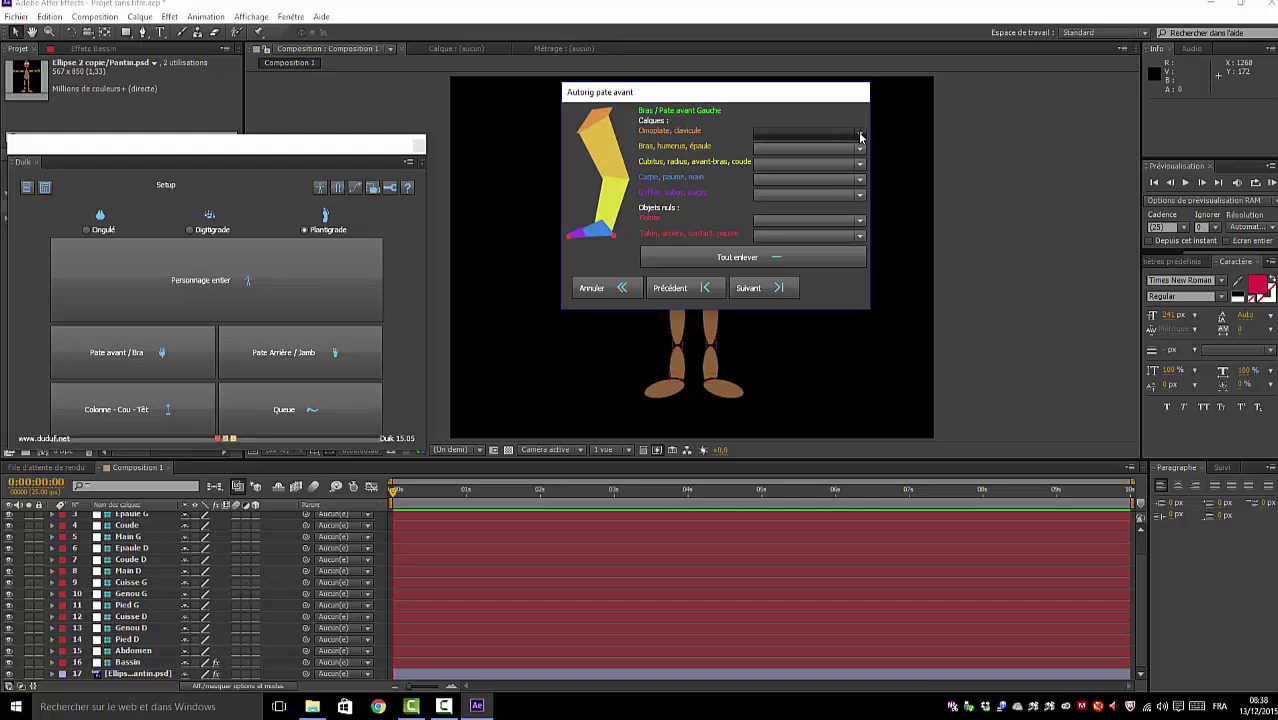
pyautogui.click(858, 132)
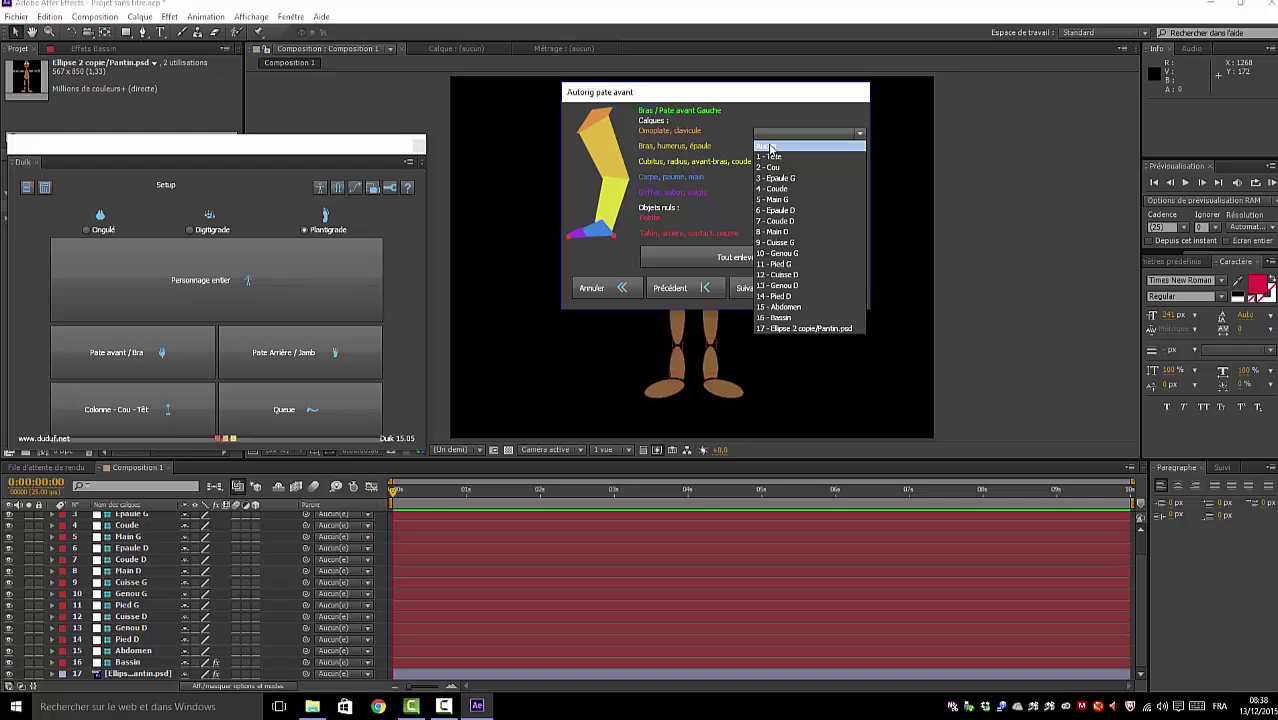
pyautogui.click(771, 147)
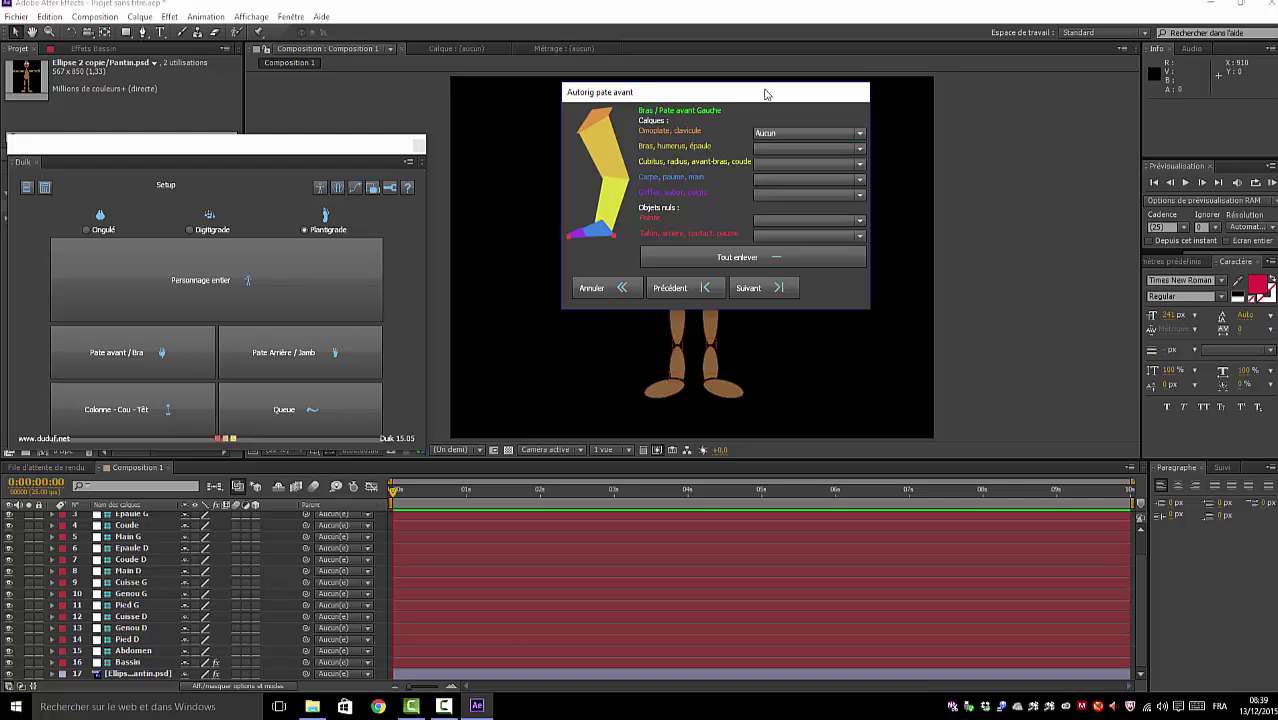
pyautogui.moveTo(765, 88); pyautogui.dragTo(793, 134)
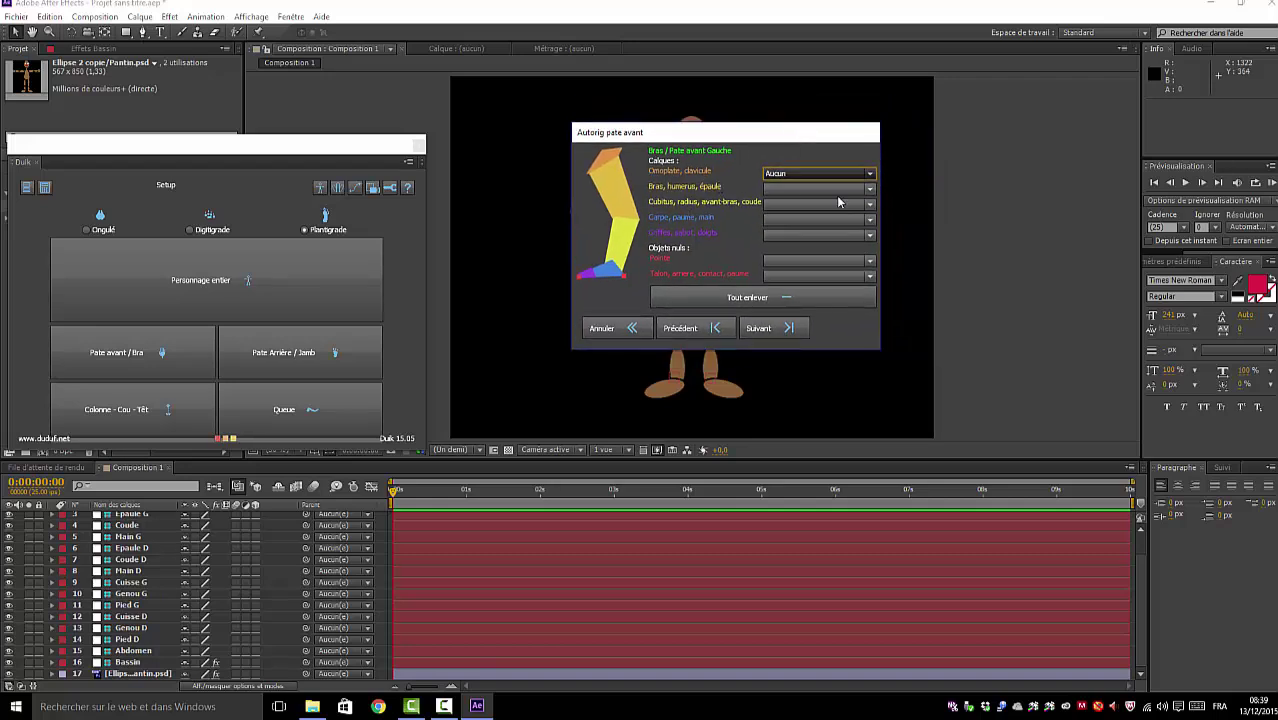
# - Assign Epaule G, Coude and Main G as the left arm's shoulder, elbow and hand, and continue to the right arm
pyautogui.click(870, 192)
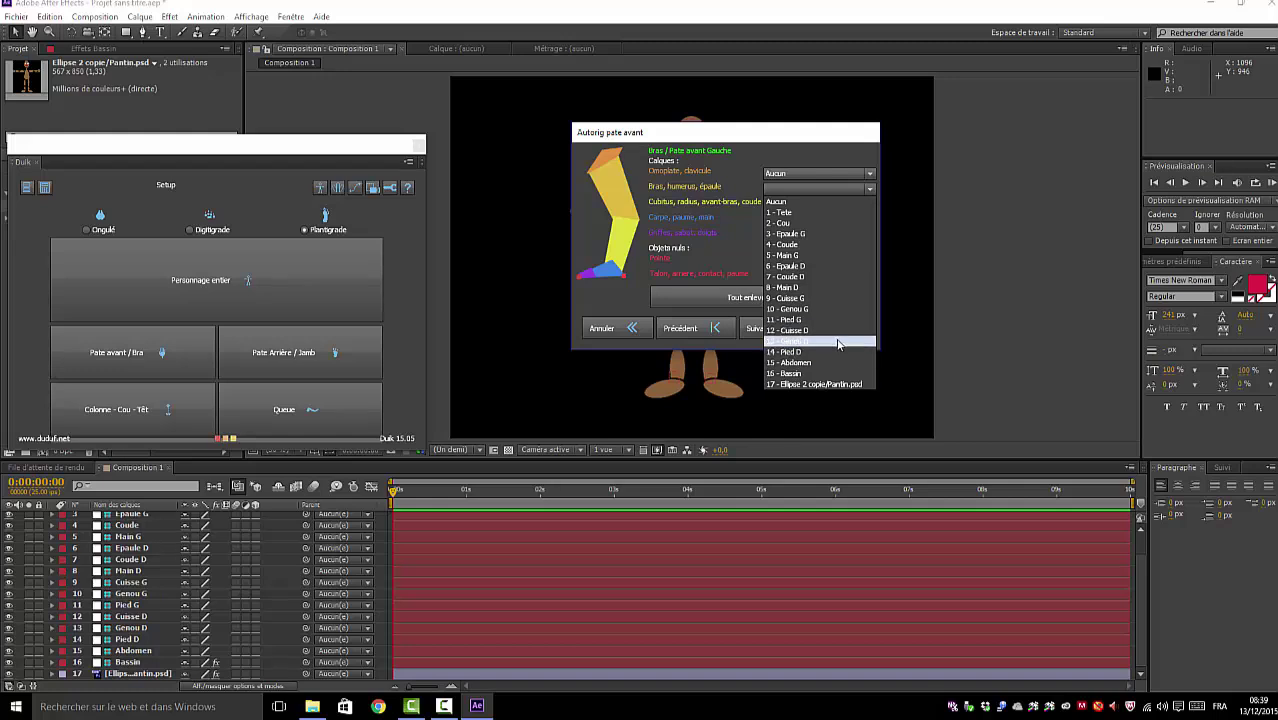
pyautogui.click(818, 233)
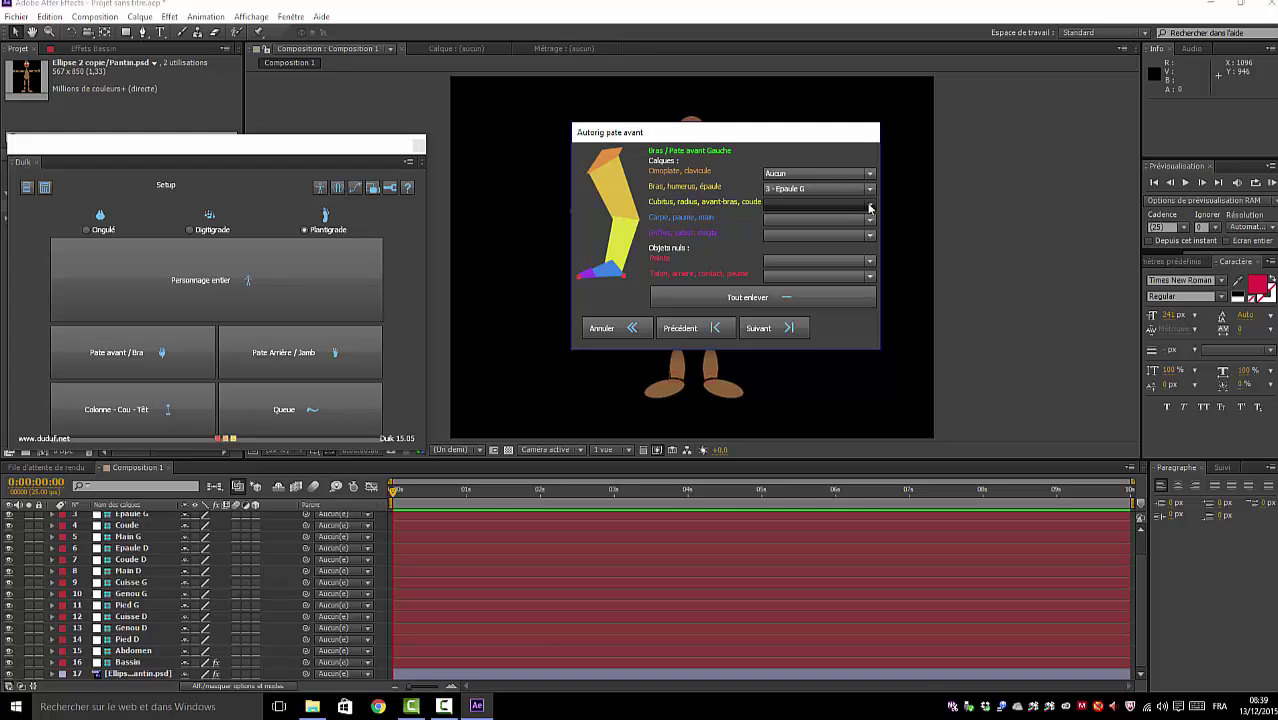
pyautogui.click(870, 207)
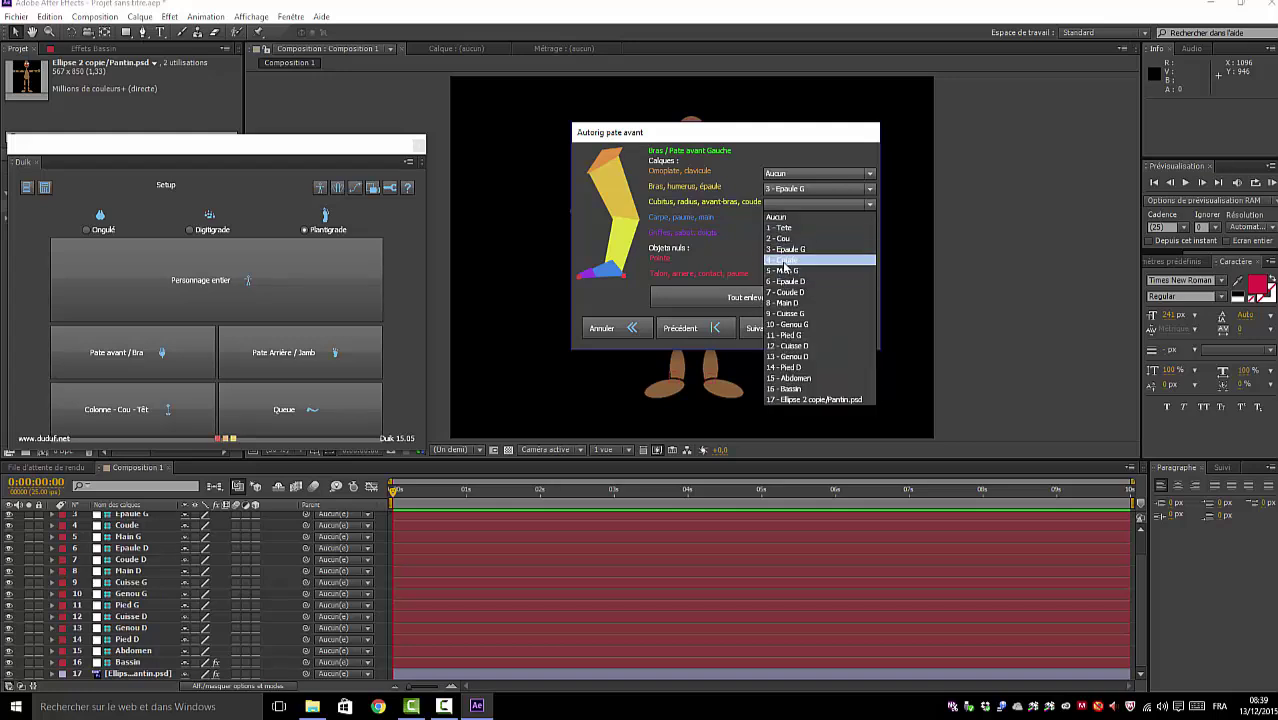
pyautogui.click(785, 262)
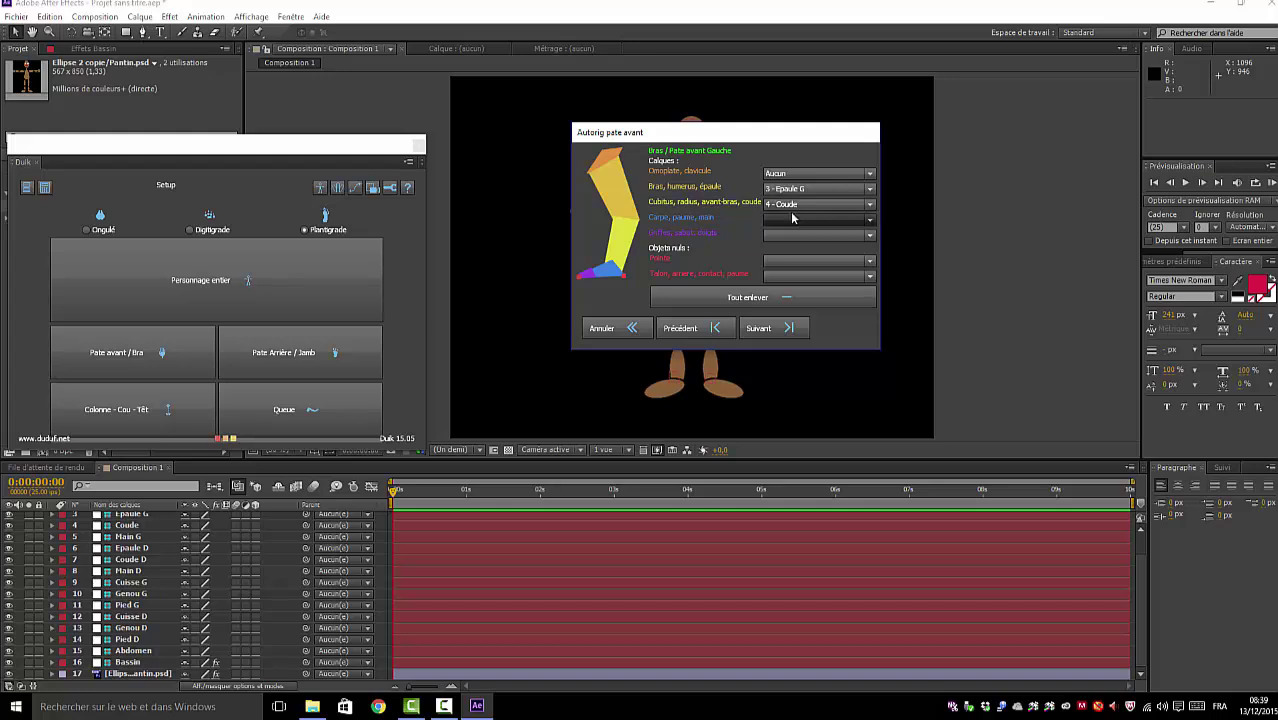
pyautogui.click(868, 222)
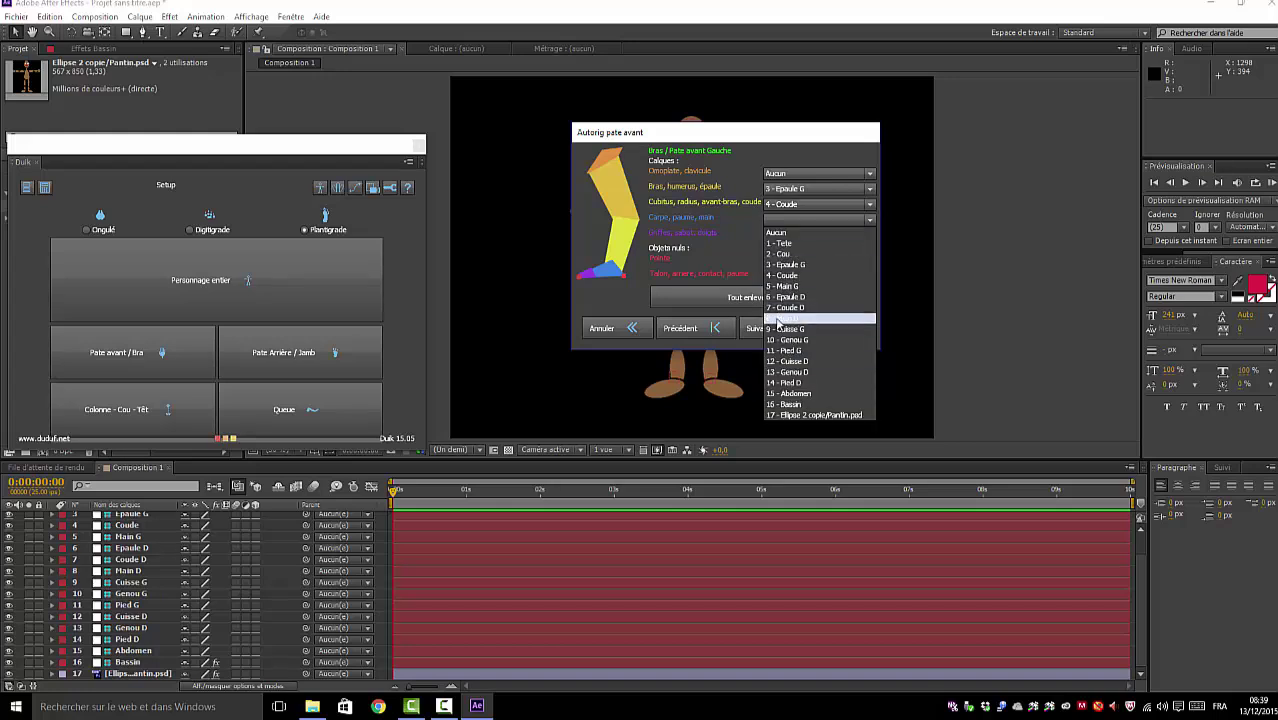
pyautogui.click(782, 286)
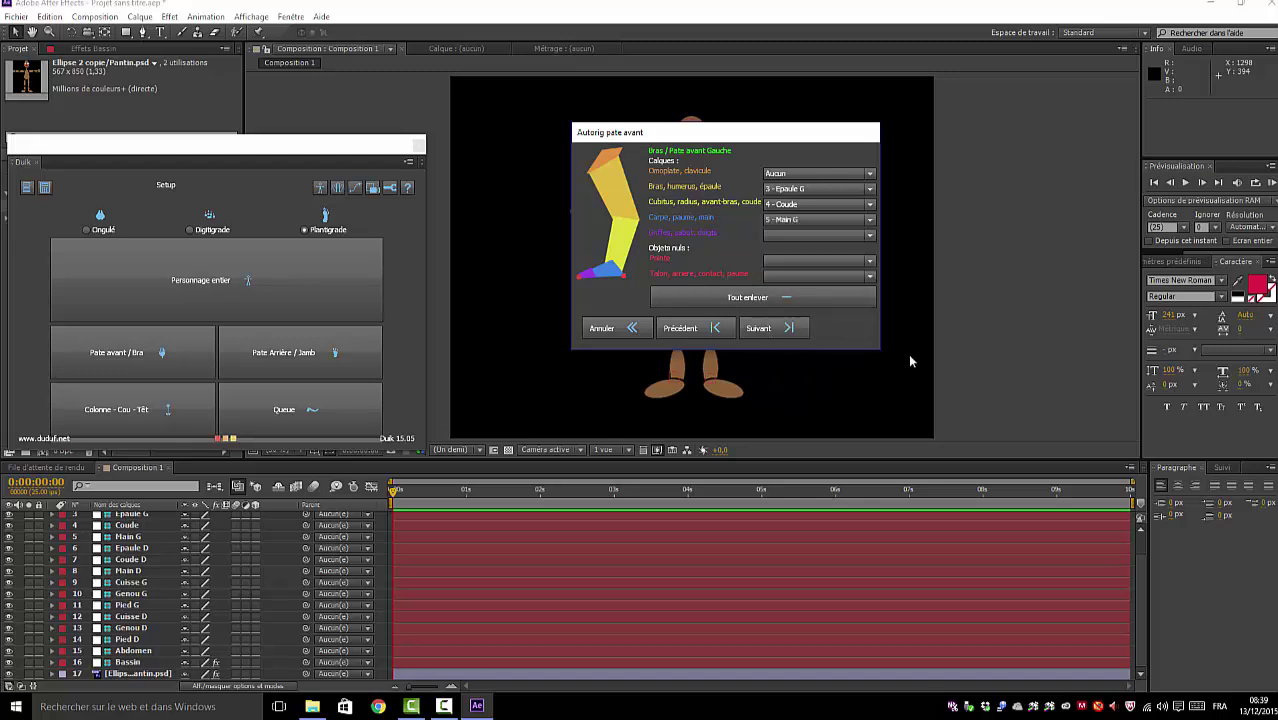
pyautogui.click(760, 328)
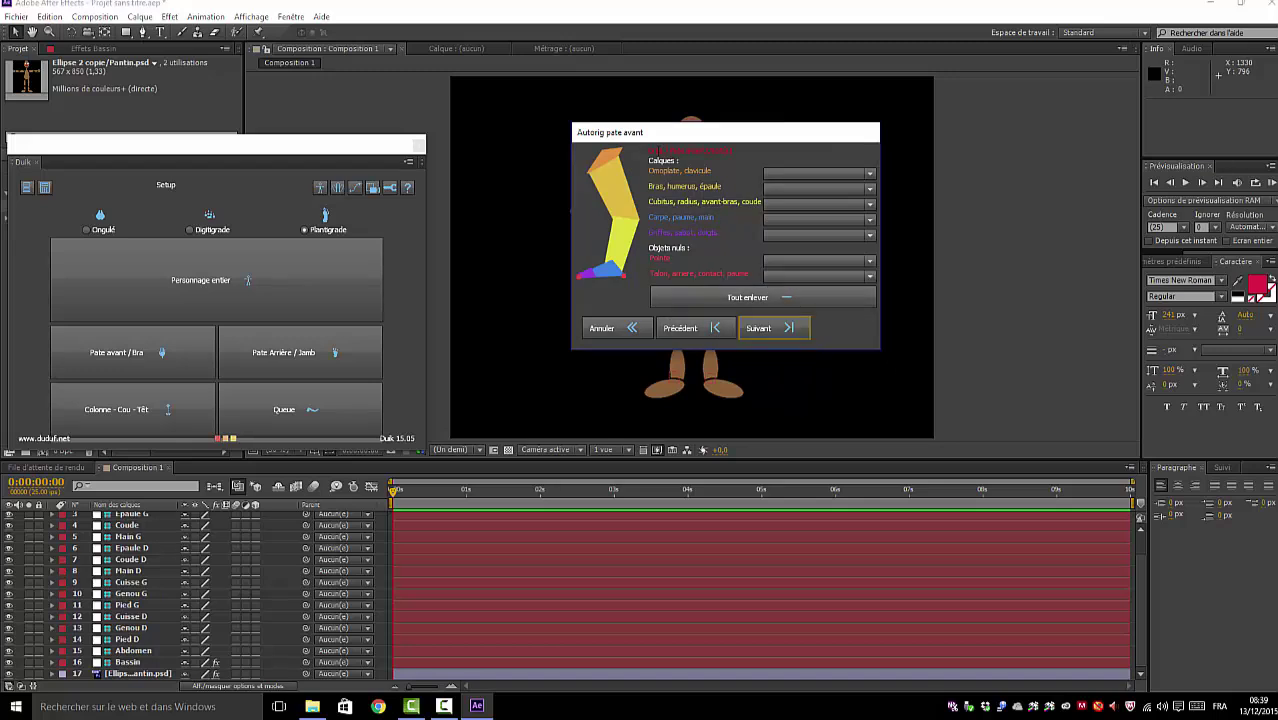
# - Set the right arm's shoulder blade to Aucun, assign Epaule D, Coude D and Main D as shoulder, elbow and hand, and continue to the spine
pyautogui.click(869, 174)
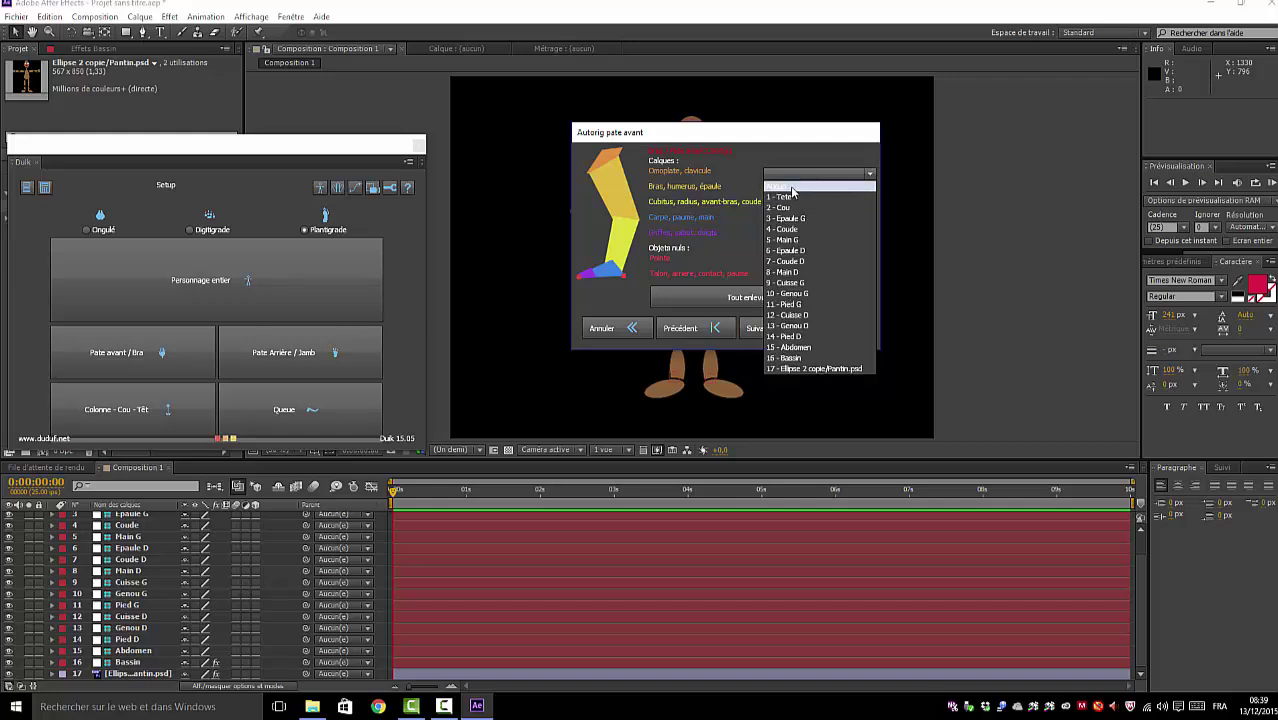
pyautogui.click(871, 186)
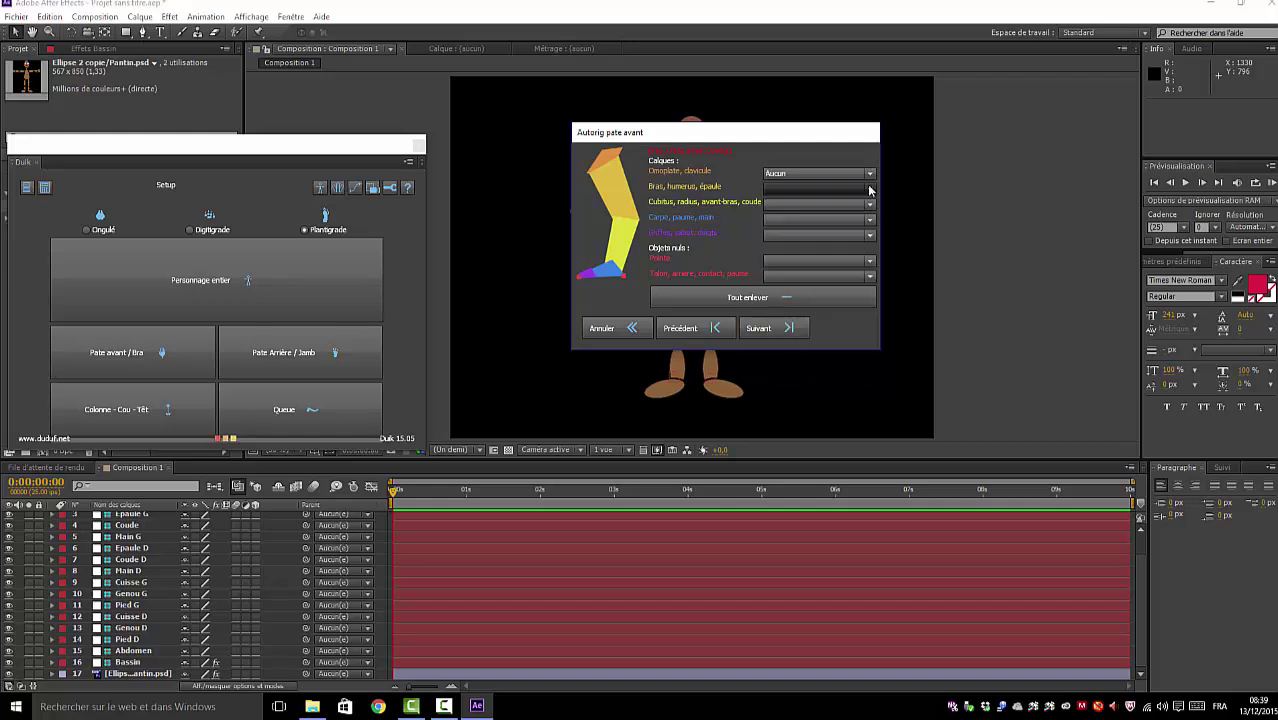
pyautogui.click(869, 189)
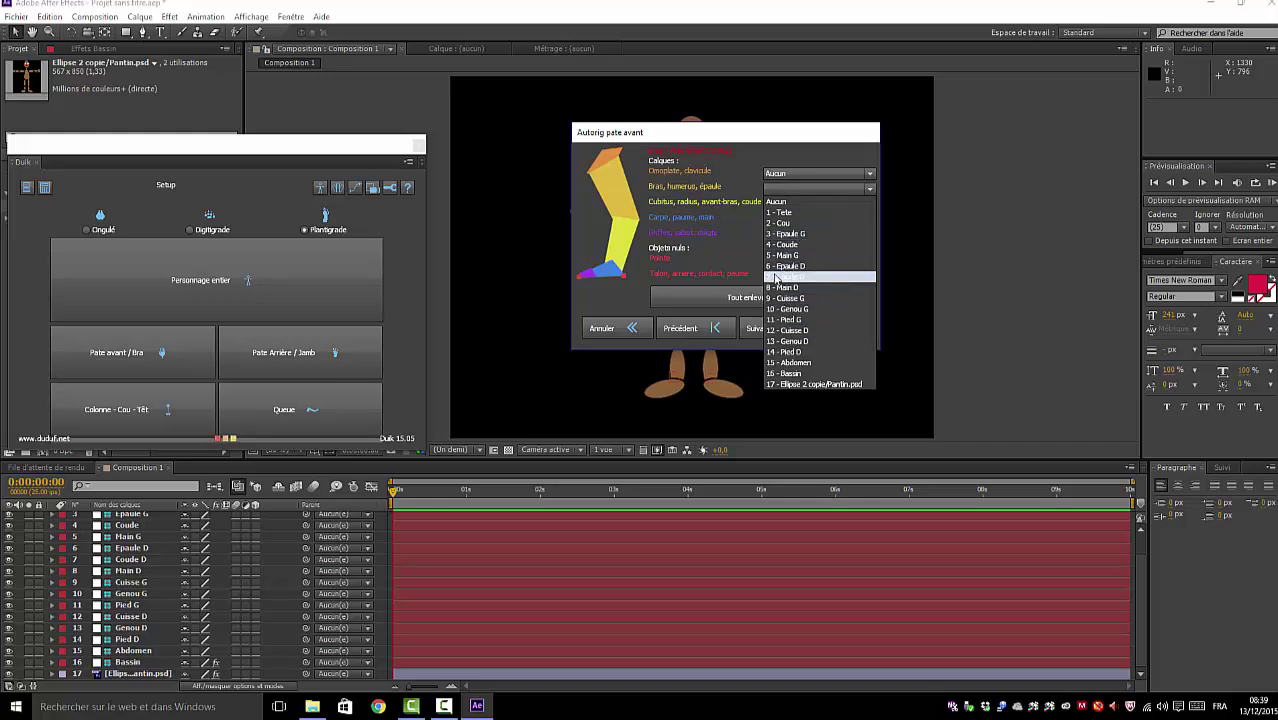
pyautogui.click(784, 266)
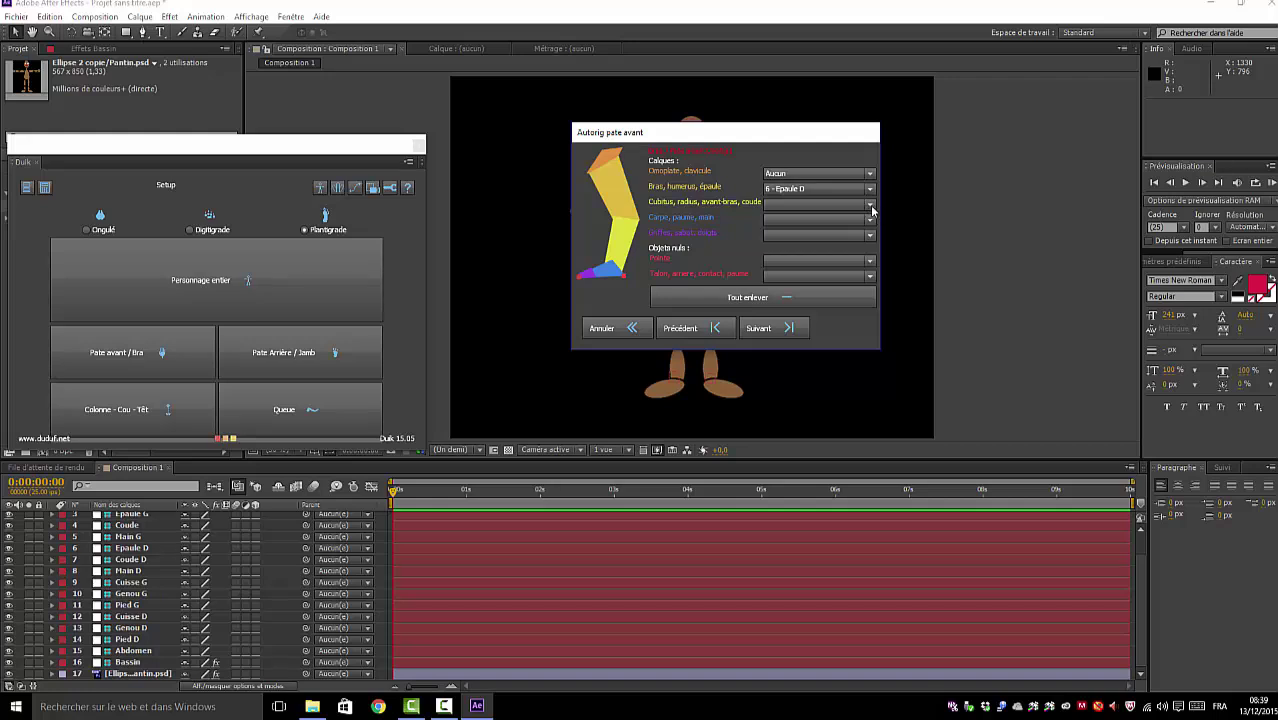
pyautogui.click(869, 204)
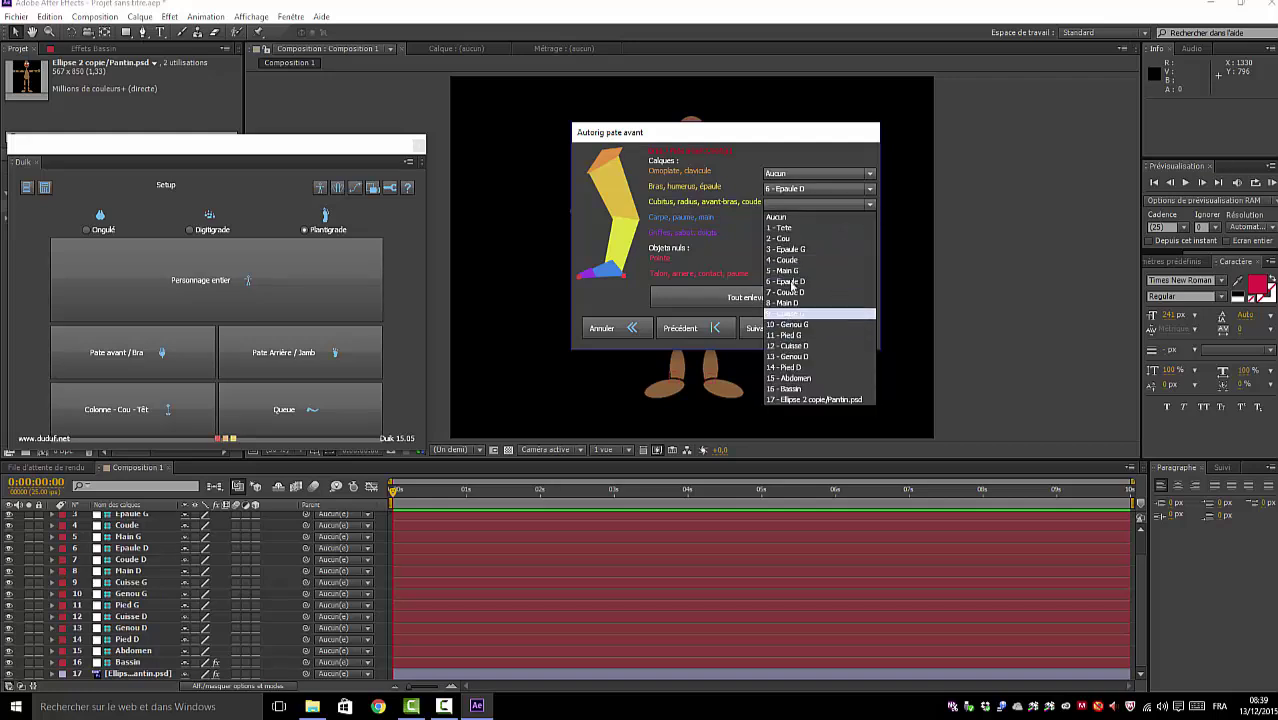
pyautogui.click(786, 292)
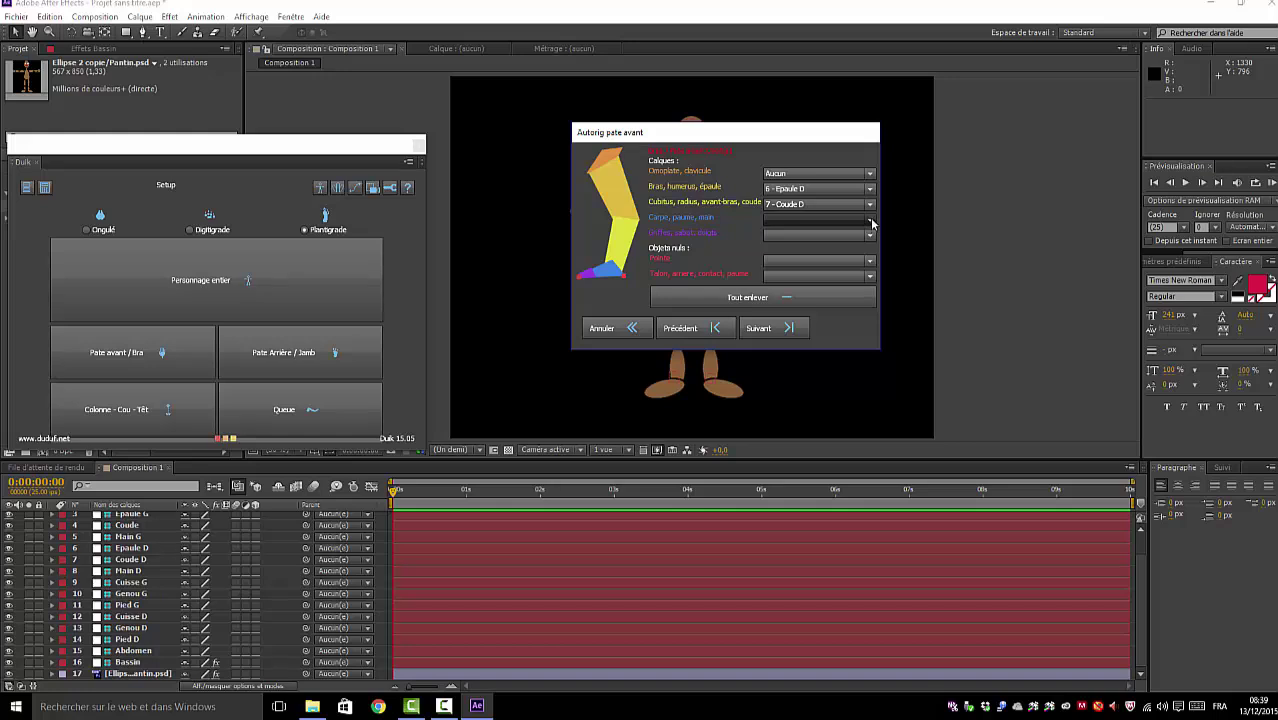
pyautogui.click(870, 221)
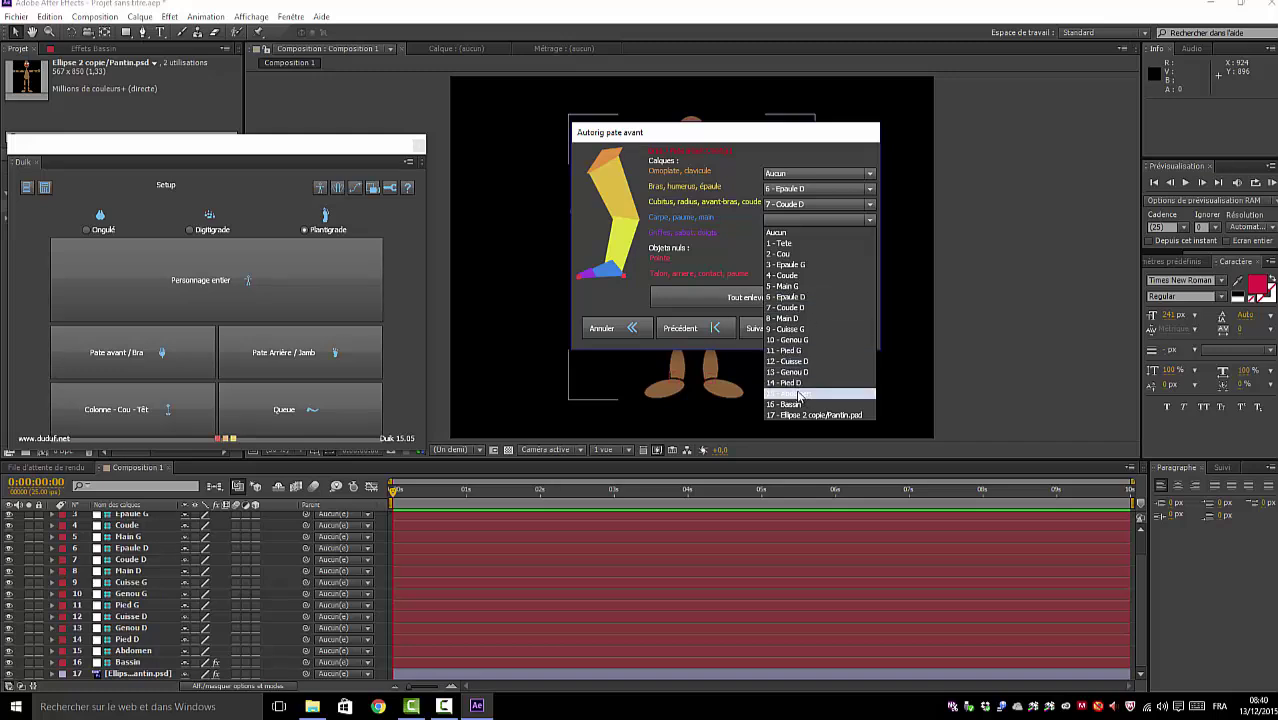
pyautogui.click(790, 318)
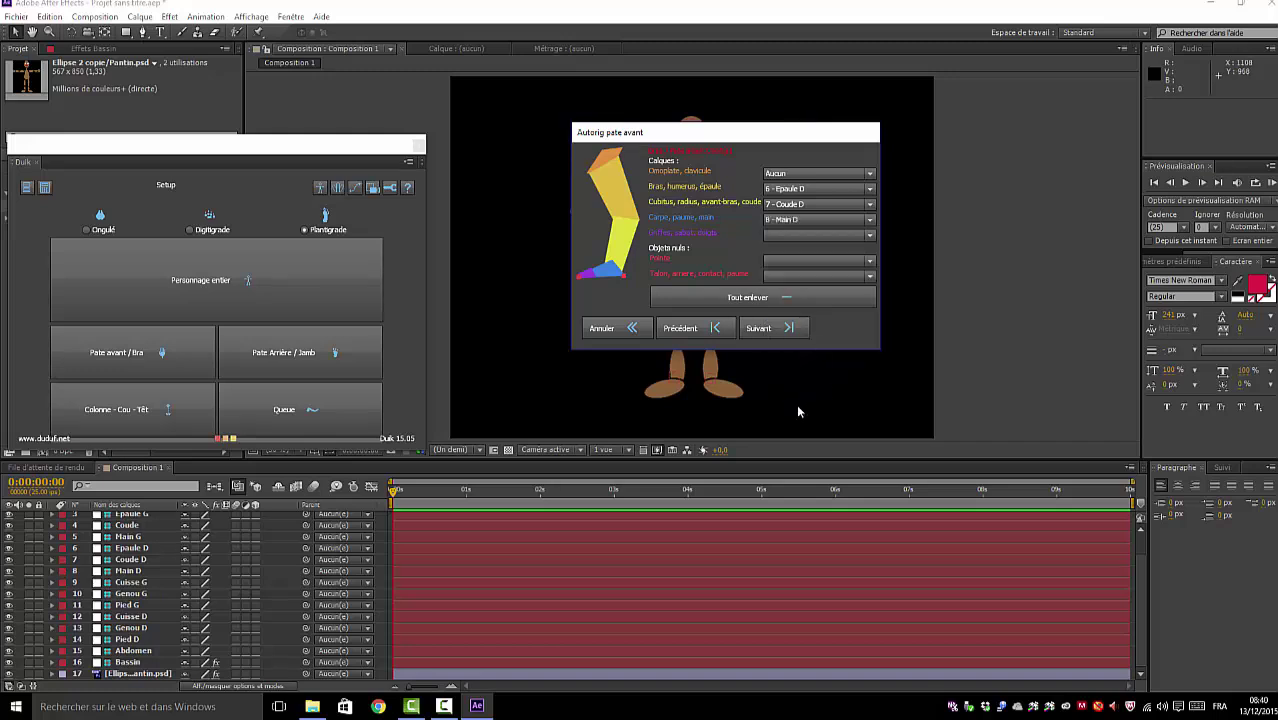
pyautogui.click(757, 329)
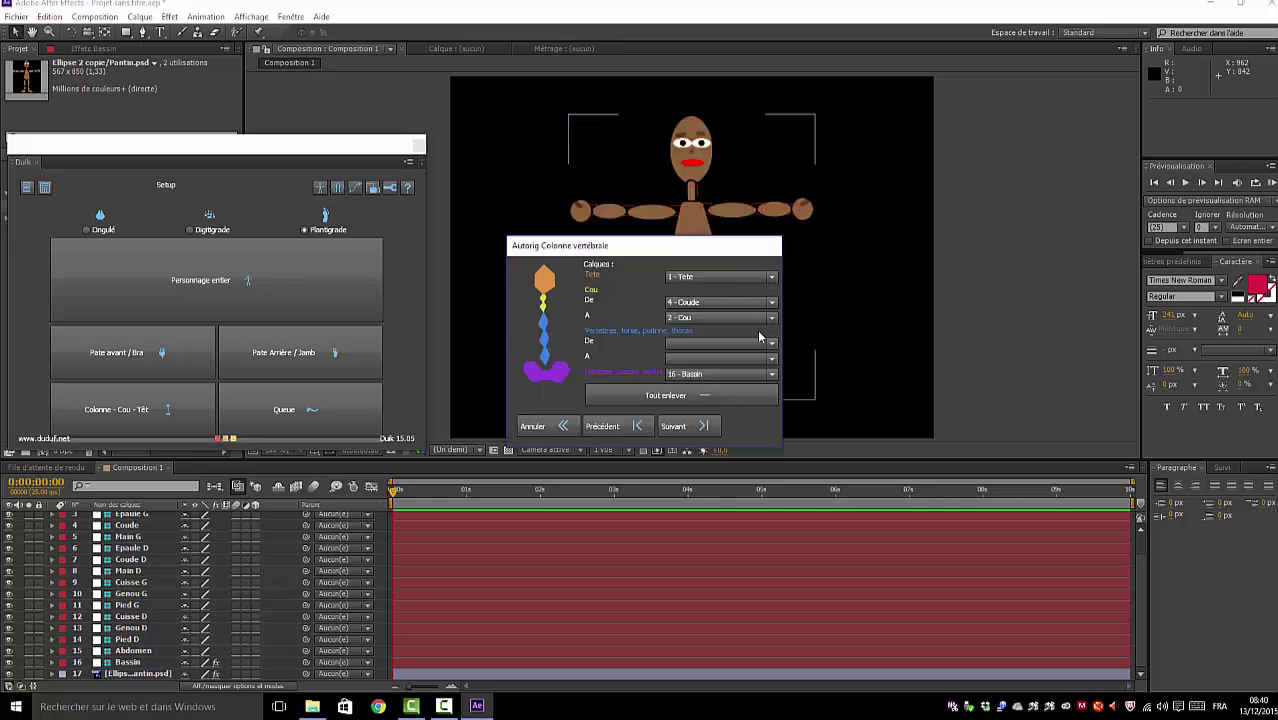
# - In the spine Auto-Rig, start the neck at Cou, set both ends of the vertebrae to Abdomen, and continue to the tail
pyautogui.moveTo(723, 250); pyautogui.dragTo(885, 164)
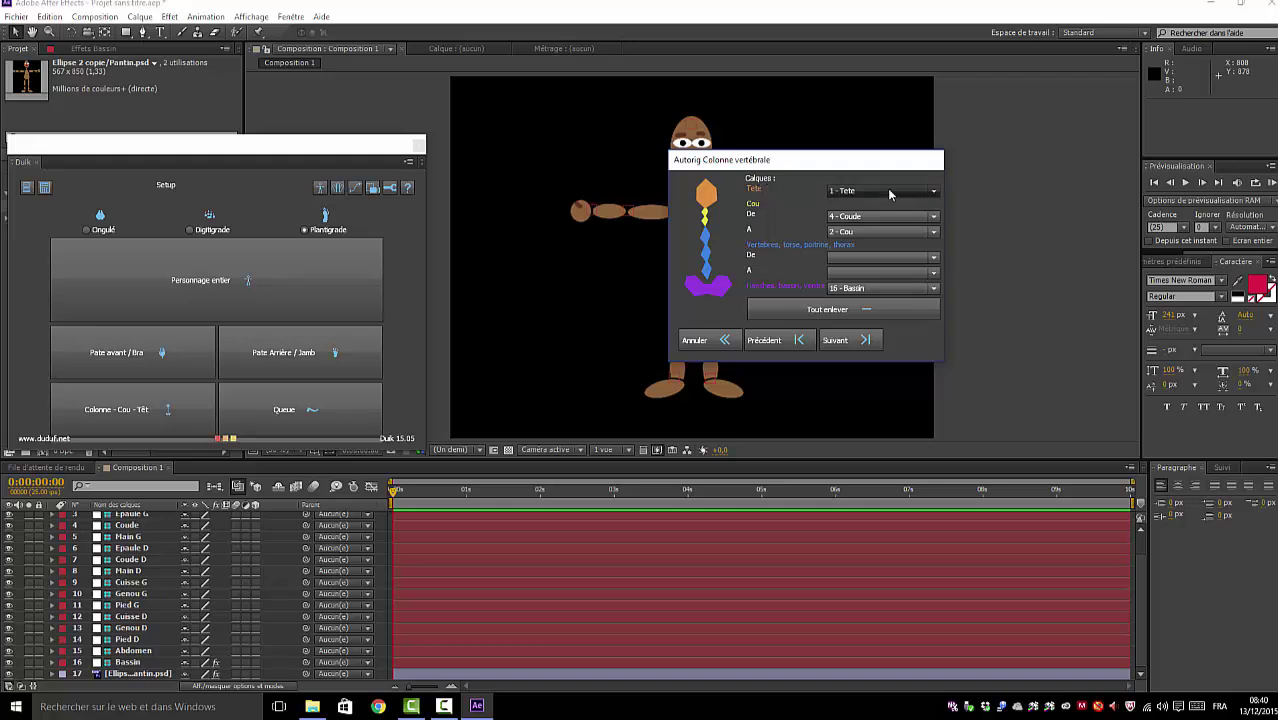
pyautogui.click(935, 218)
pyautogui.click(836, 250)
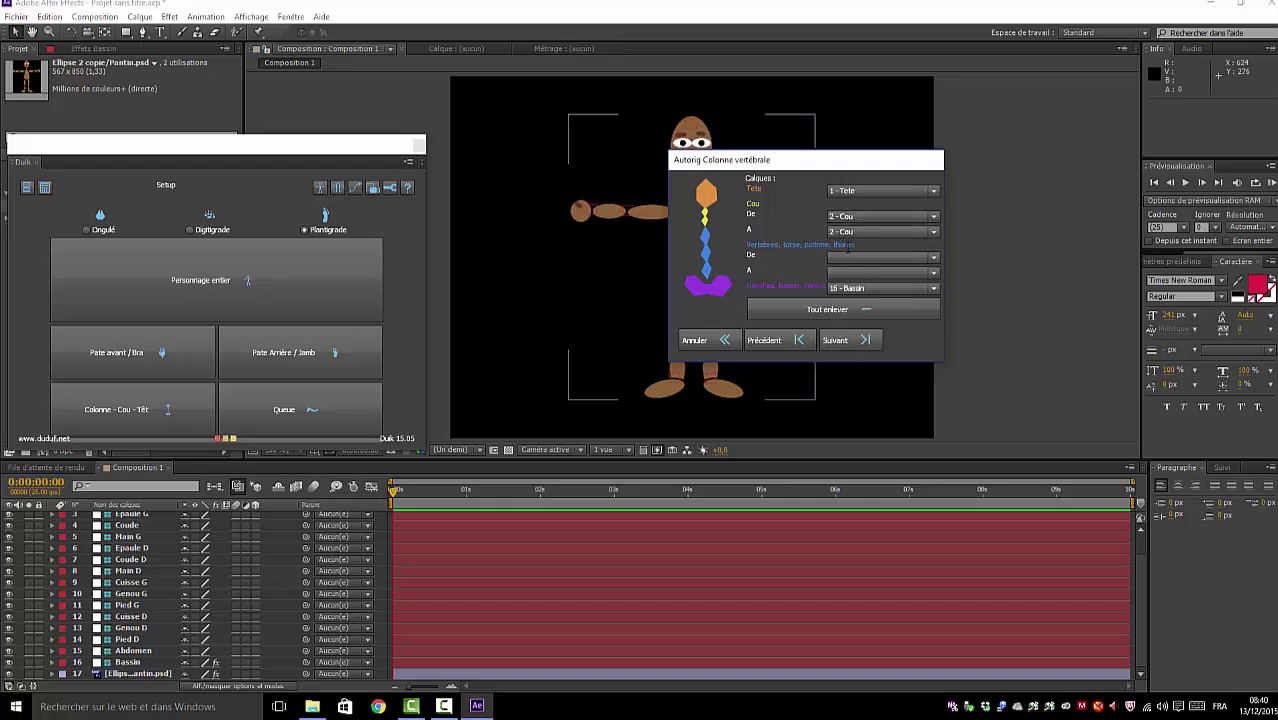
pyautogui.click(935, 262)
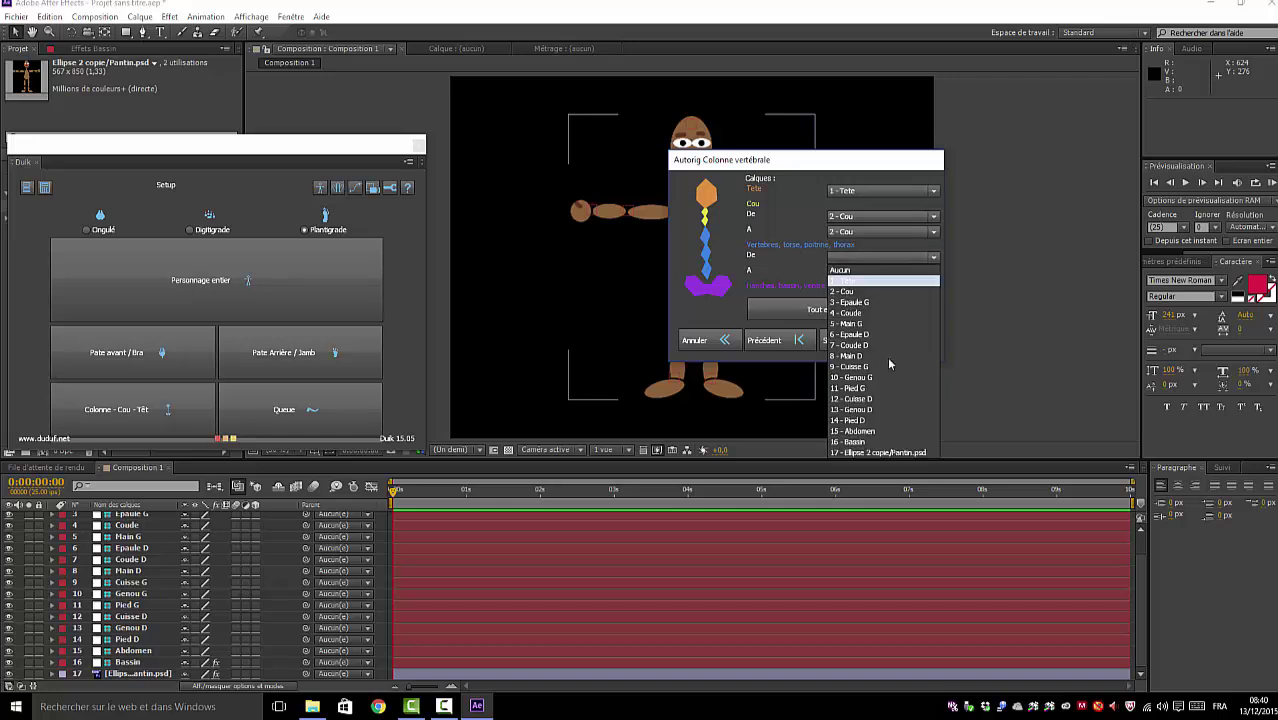
pyautogui.click(883, 431)
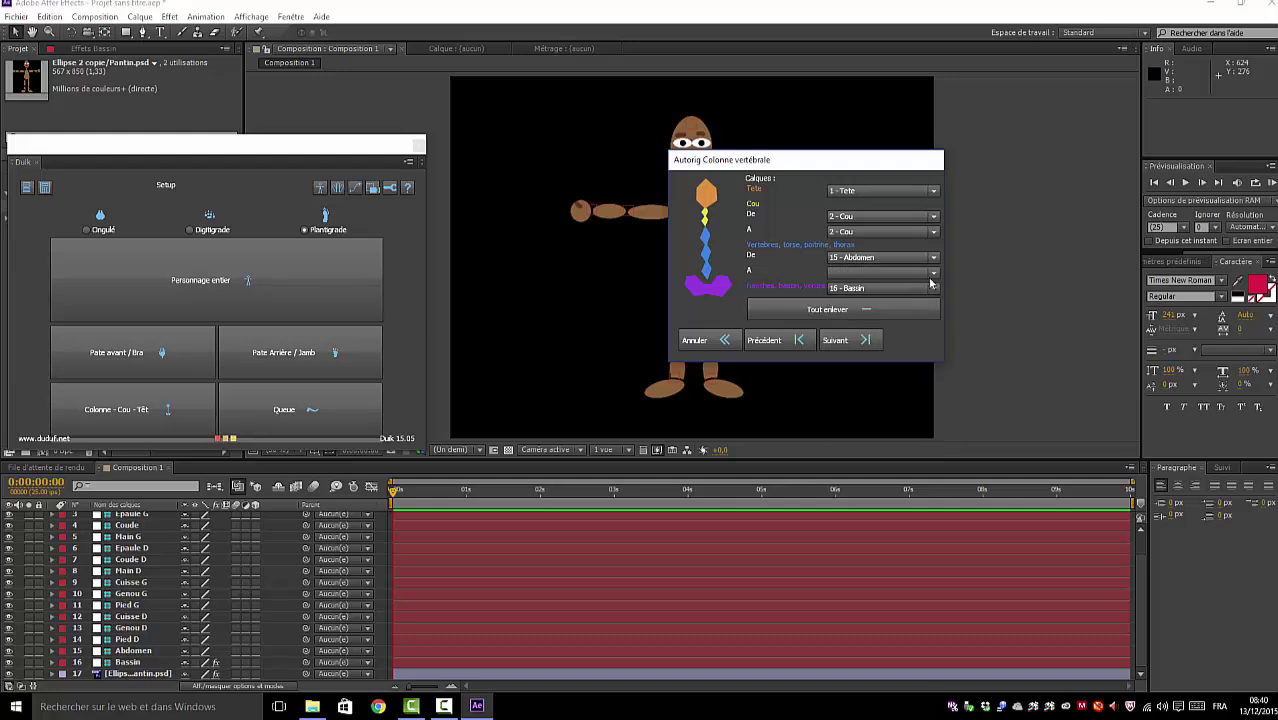
pyautogui.click(883, 272)
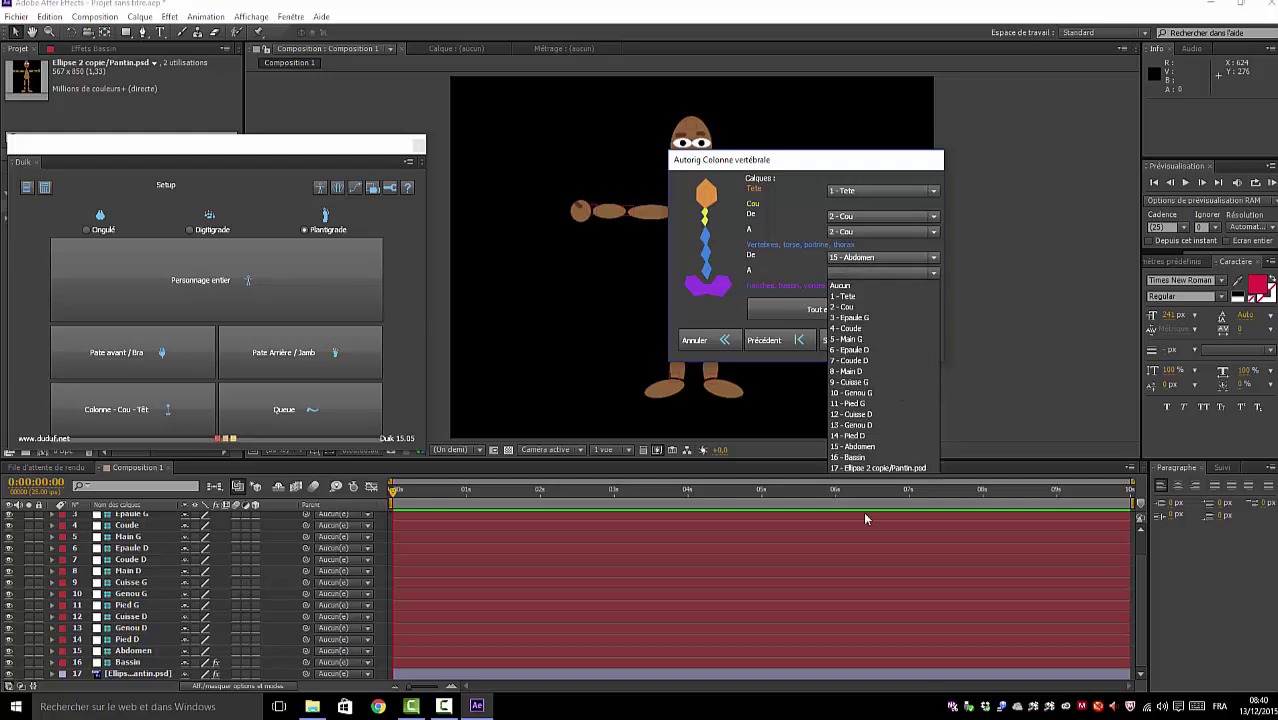
pyautogui.click(851, 446)
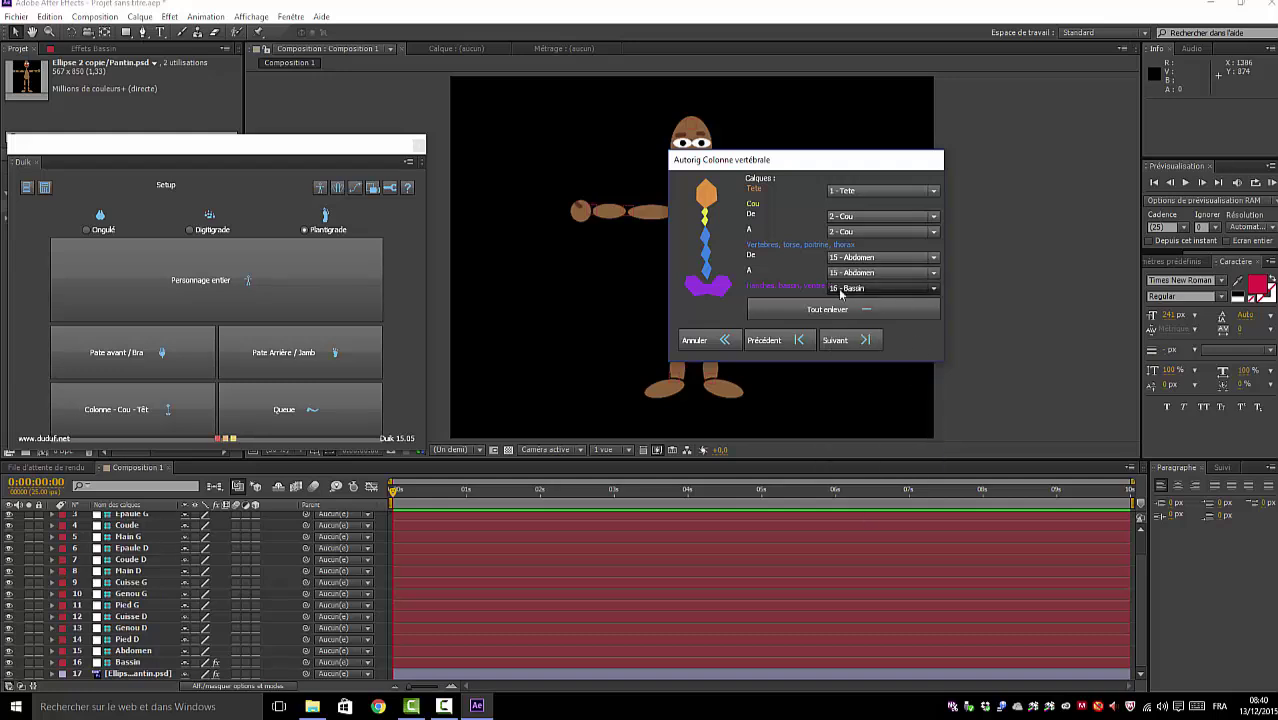
pyautogui.click(838, 341)
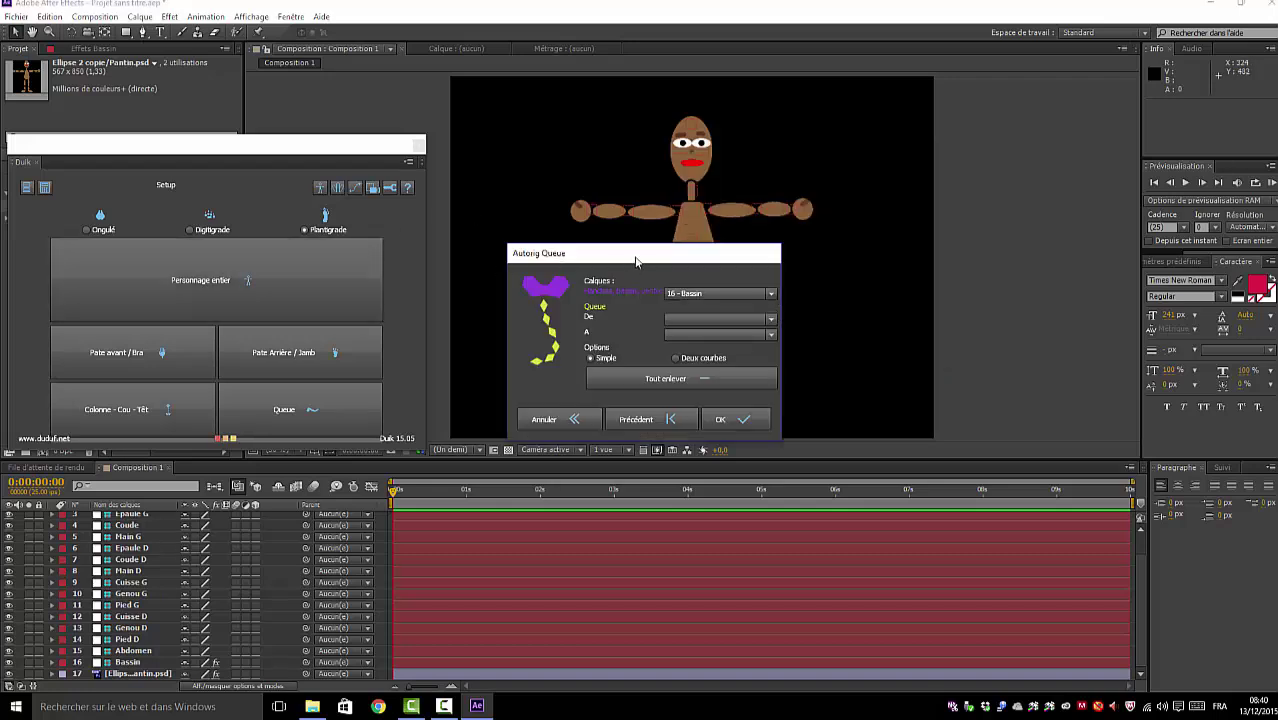
# - Set the tail's hips layer to Aucun and confirm the Auto-Rig to generate the character's controllers
pyautogui.moveTo(635, 260); pyautogui.dragTo(904, 160)
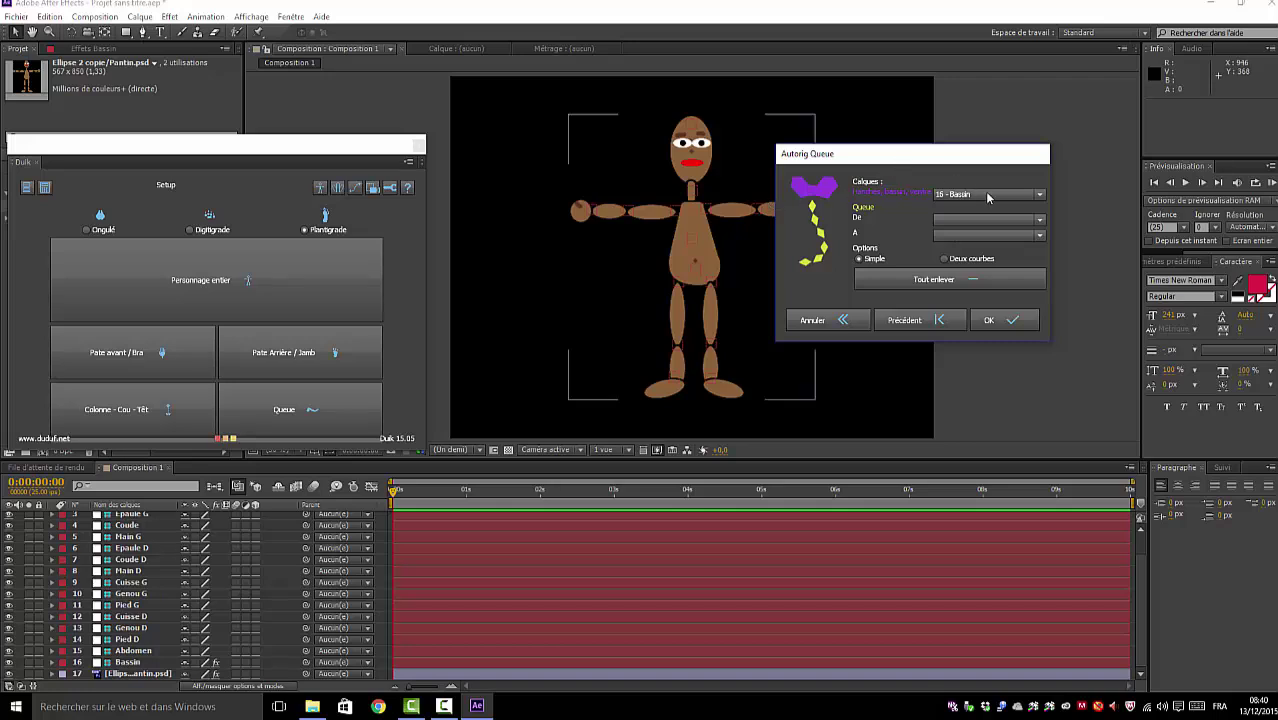
pyautogui.click(1038, 198)
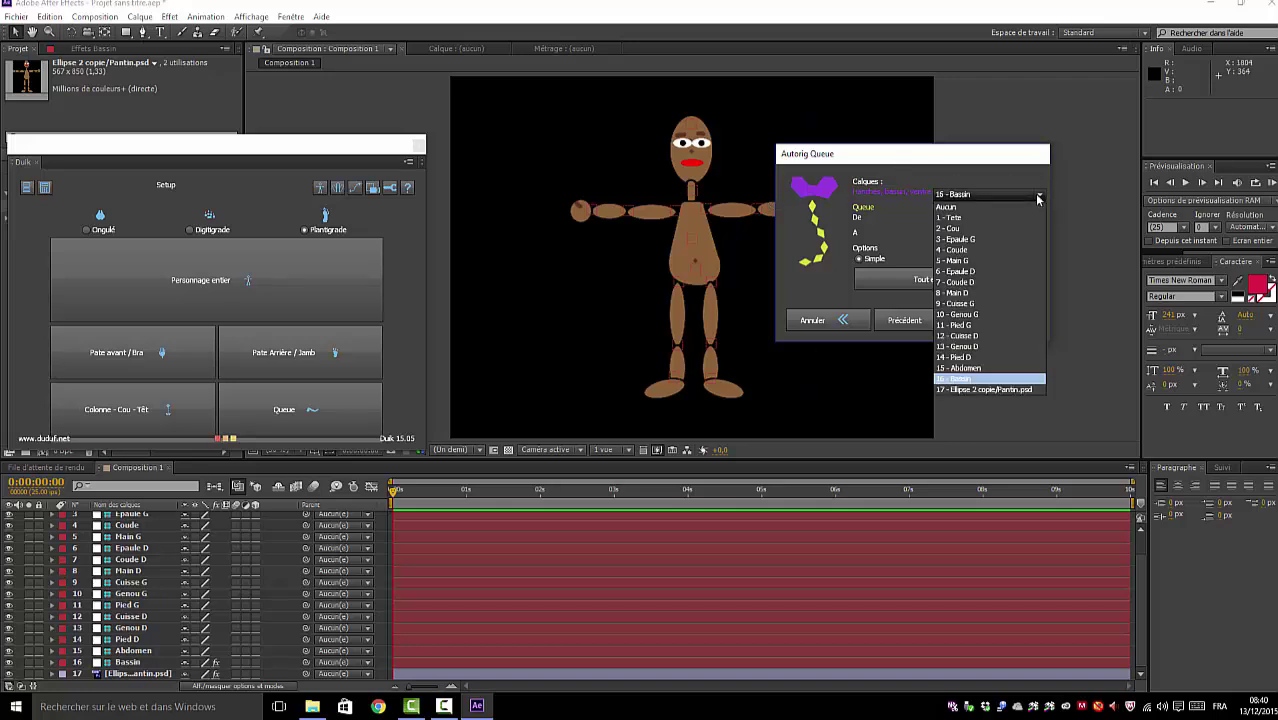
pyautogui.click(955, 207)
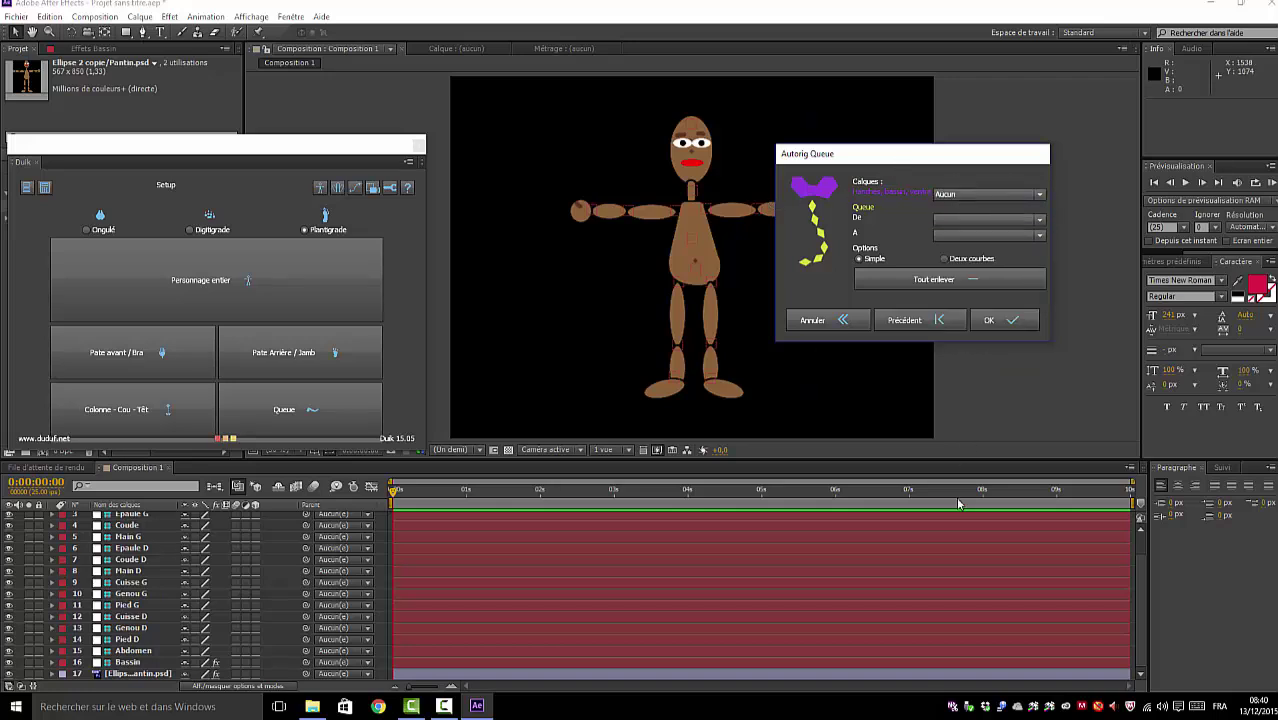
pyautogui.click(987, 321)
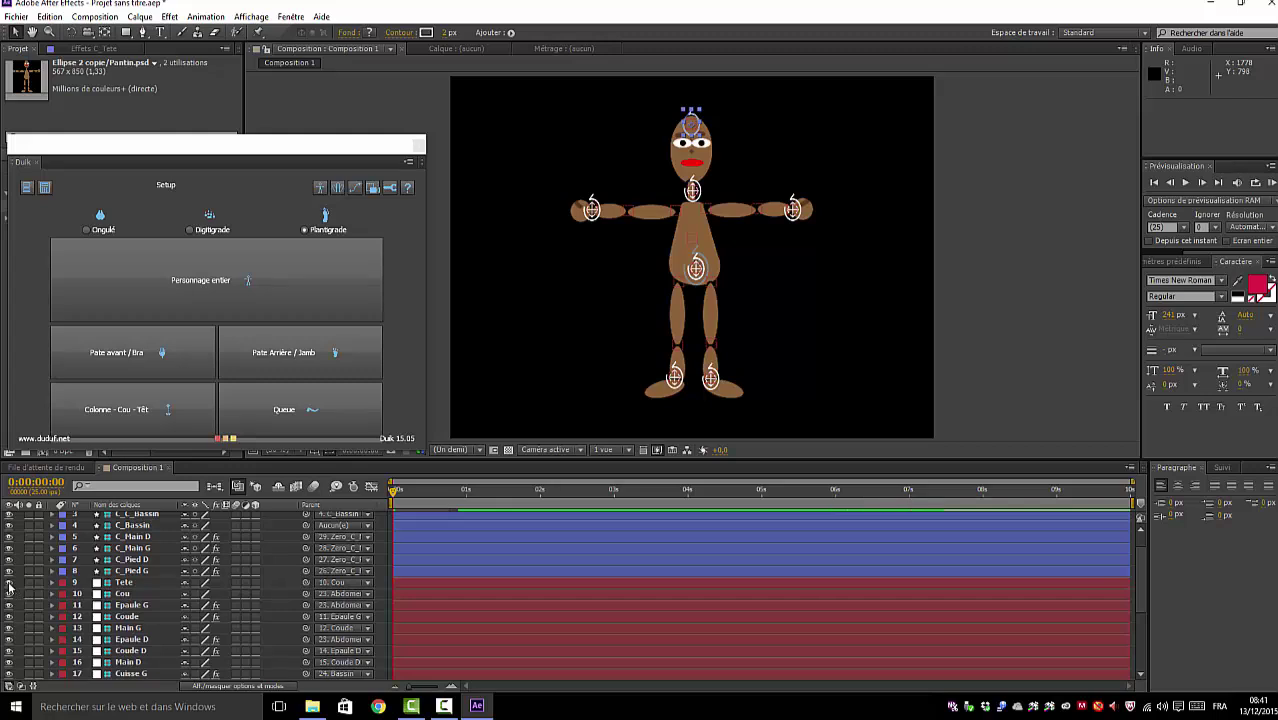
# - Hide all the red bone layers from Tete down to Bassin, keeping the puppet artwork and the controllers visible
pyautogui.moveTo(8, 592); pyautogui.dragTo(12, 684)
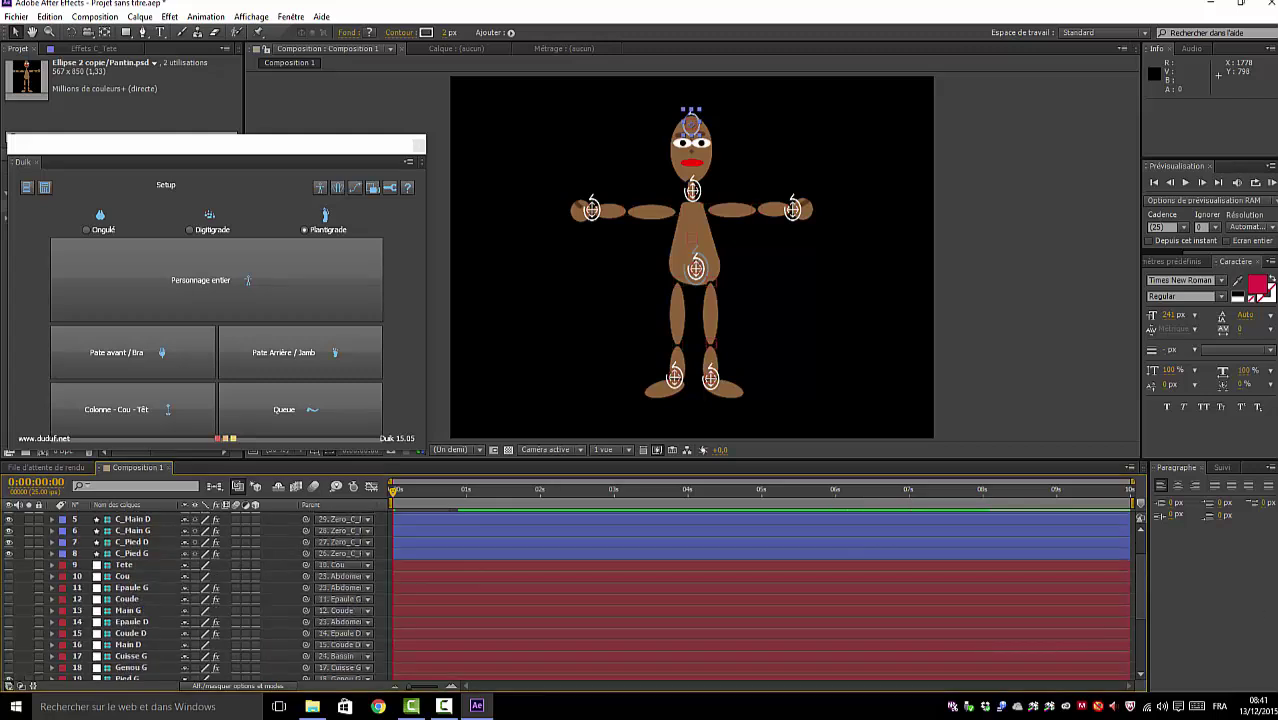
pyautogui.moveTo(1140, 585); pyautogui.dragTo(1140, 642)
pyautogui.moveTo(5, 597); pyautogui.dragTo(13, 565)
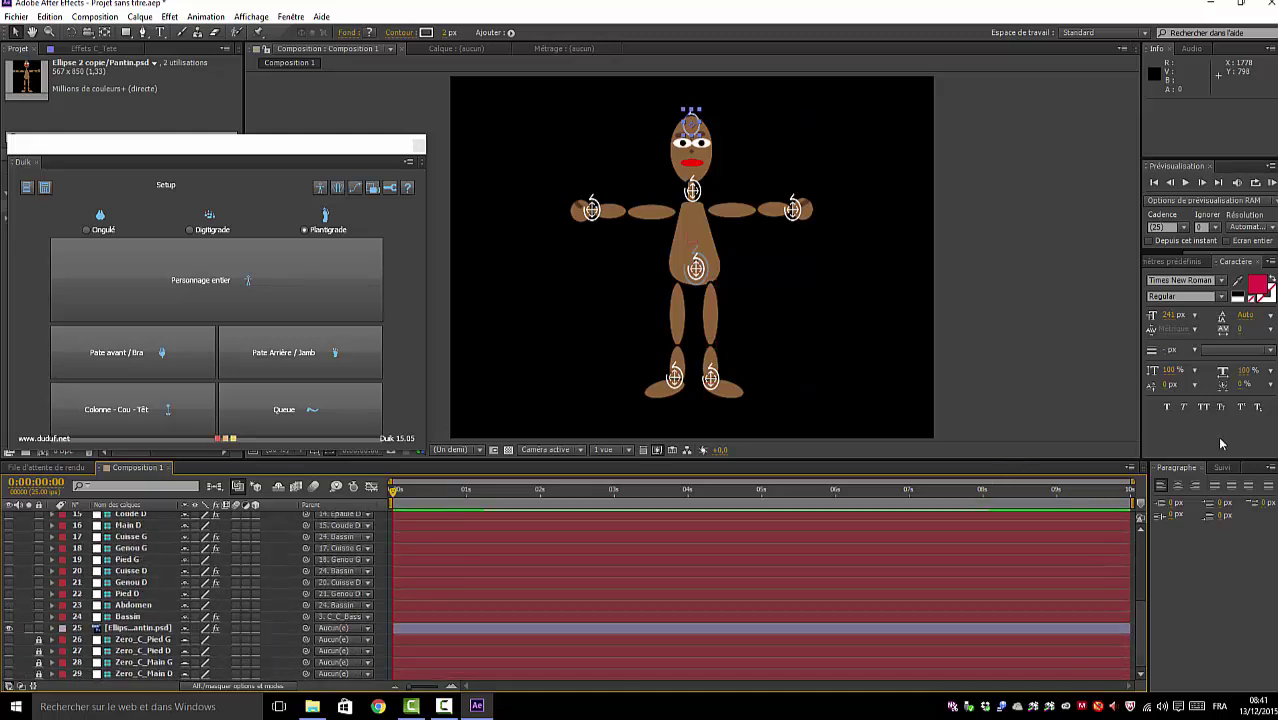
# - Spread the puppet's legs by moving controller C_Pied D to about 164, -82 and C_Pied G to about -132, -70
pyautogui.moveTo(1140, 625); pyautogui.dragTo(1146, 513)
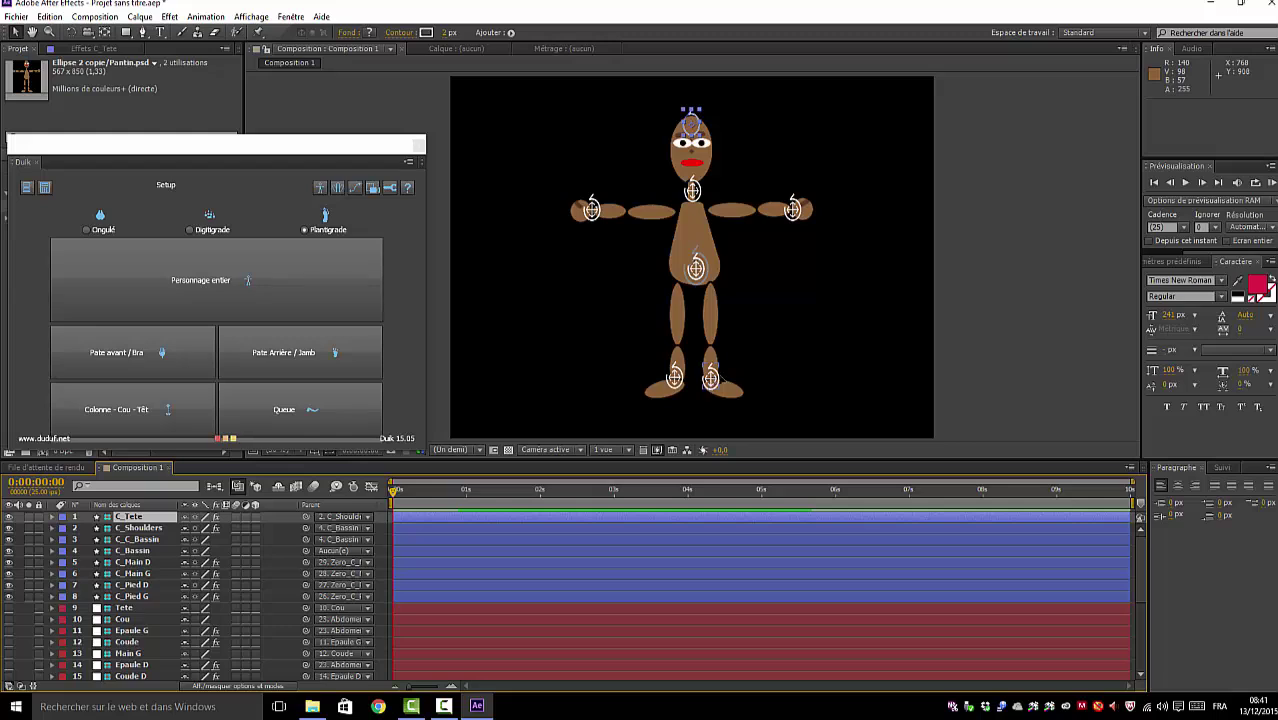
pyautogui.moveTo(712, 380); pyautogui.dragTo(765, 350)
pyautogui.click(671, 376)
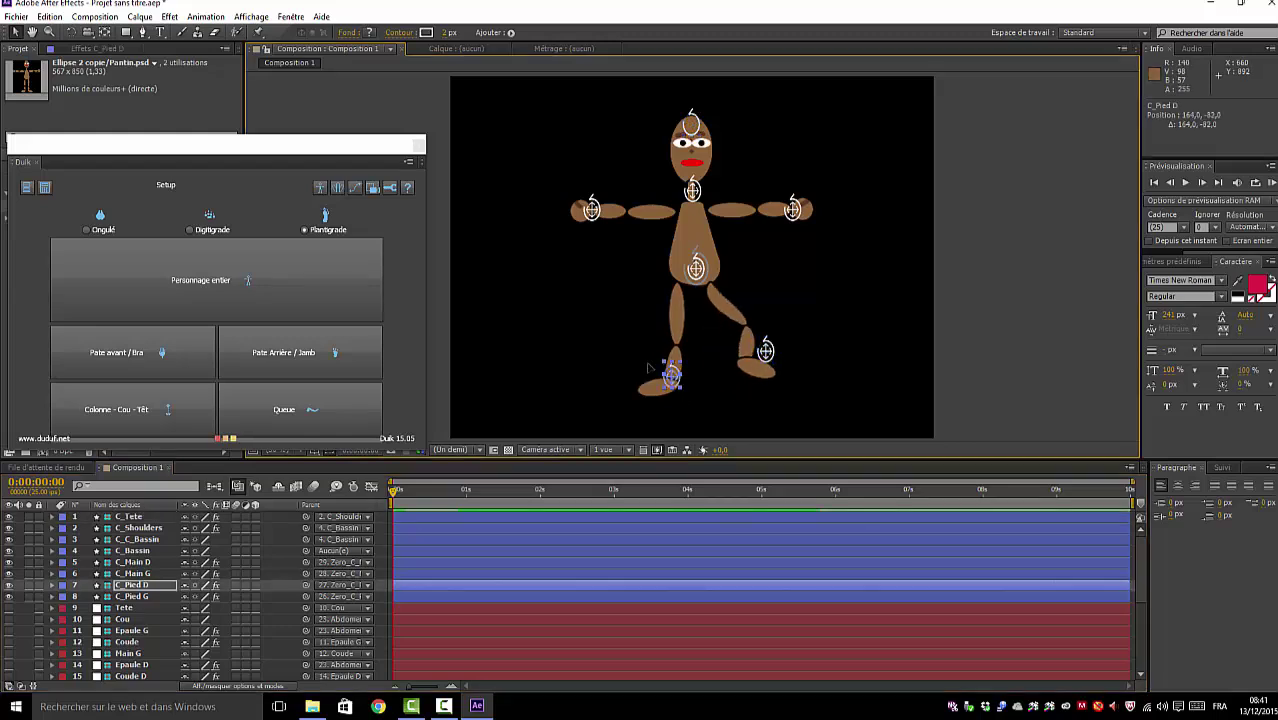
pyautogui.moveTo(671, 376); pyautogui.dragTo(630, 350)
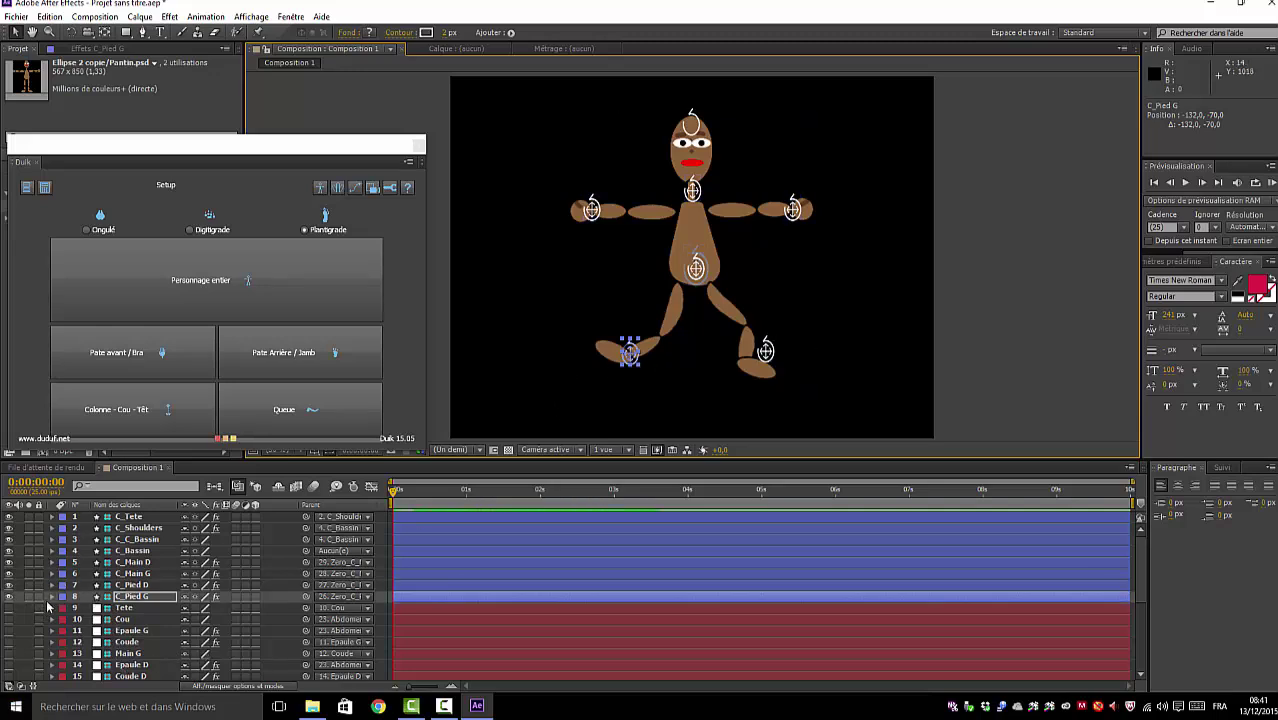
# - Set Clockwise to Non in C_Pied G's IK Genou G effect, and test the knee by moving that controller, ending at about -88, -78
pyautogui.click(53, 597)
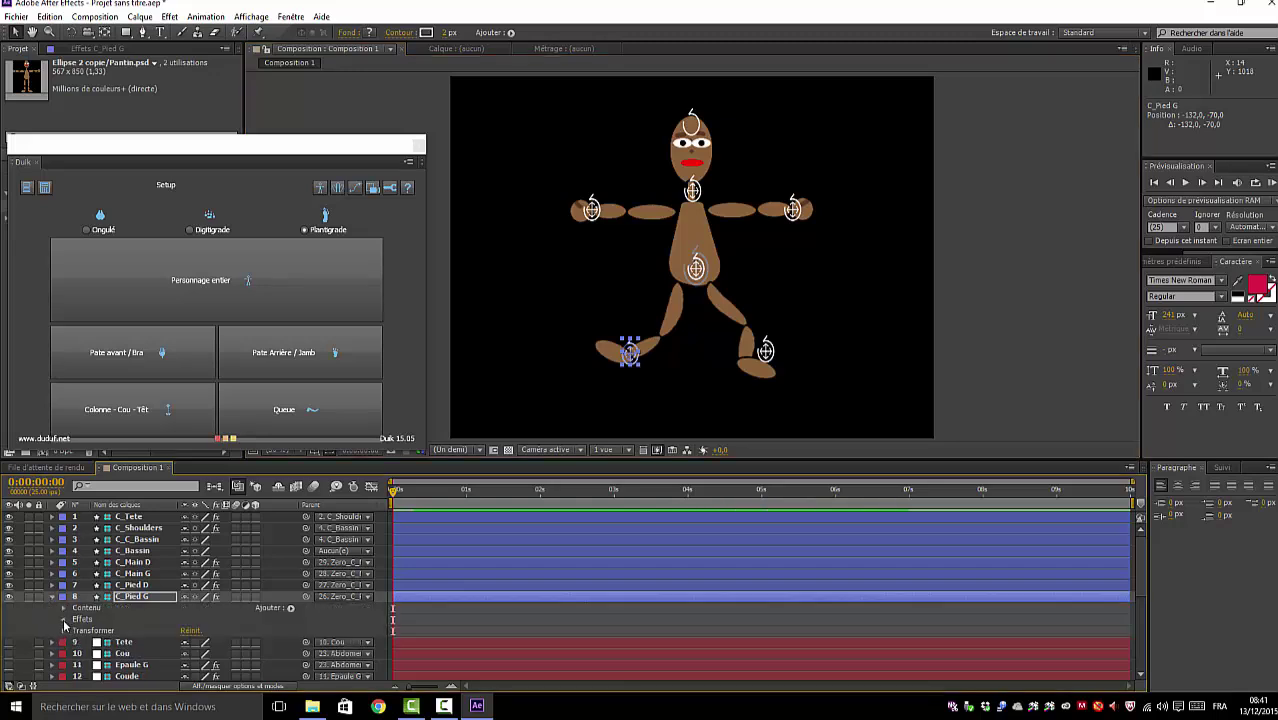
pyautogui.click(64, 620)
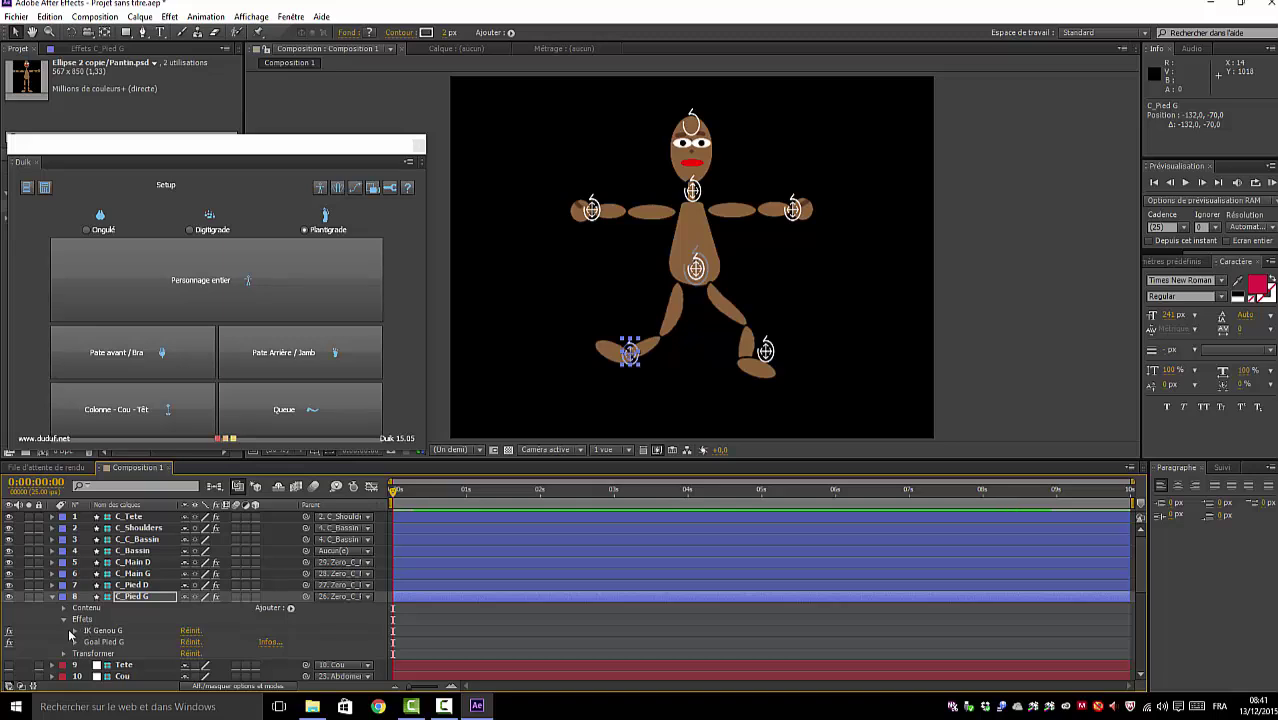
pyautogui.click(75, 631)
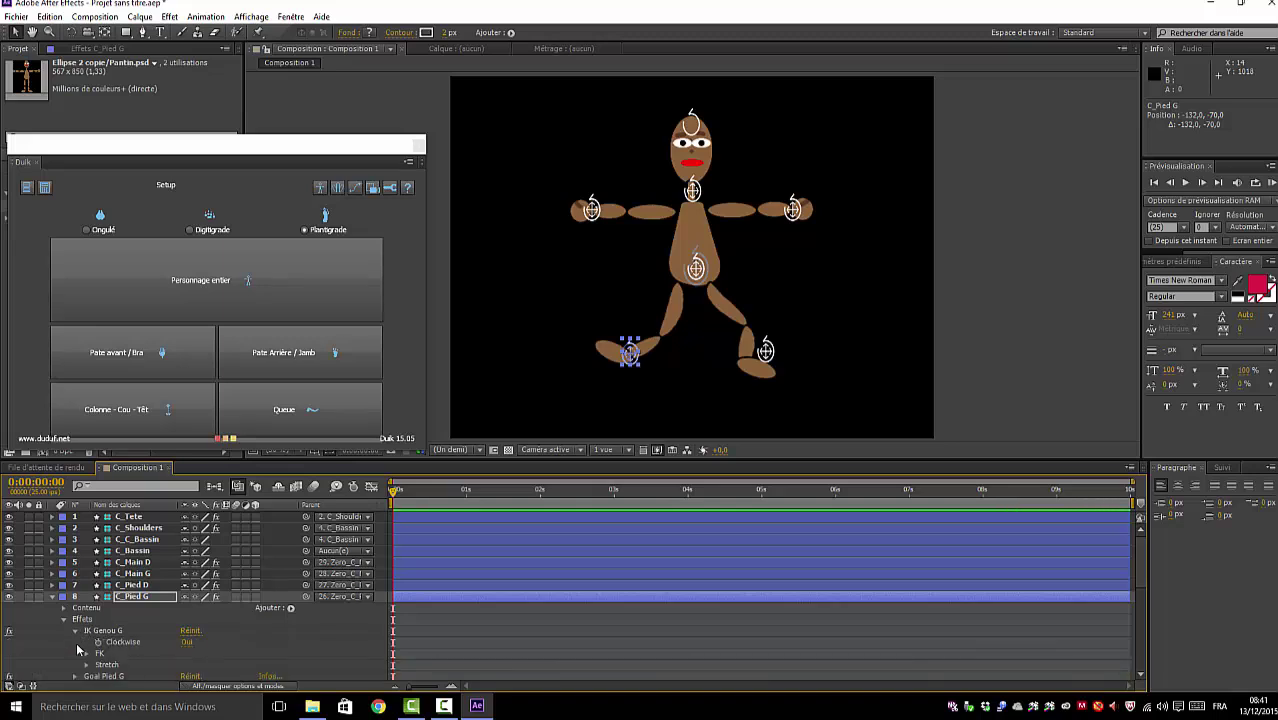
pyautogui.click(187, 646)
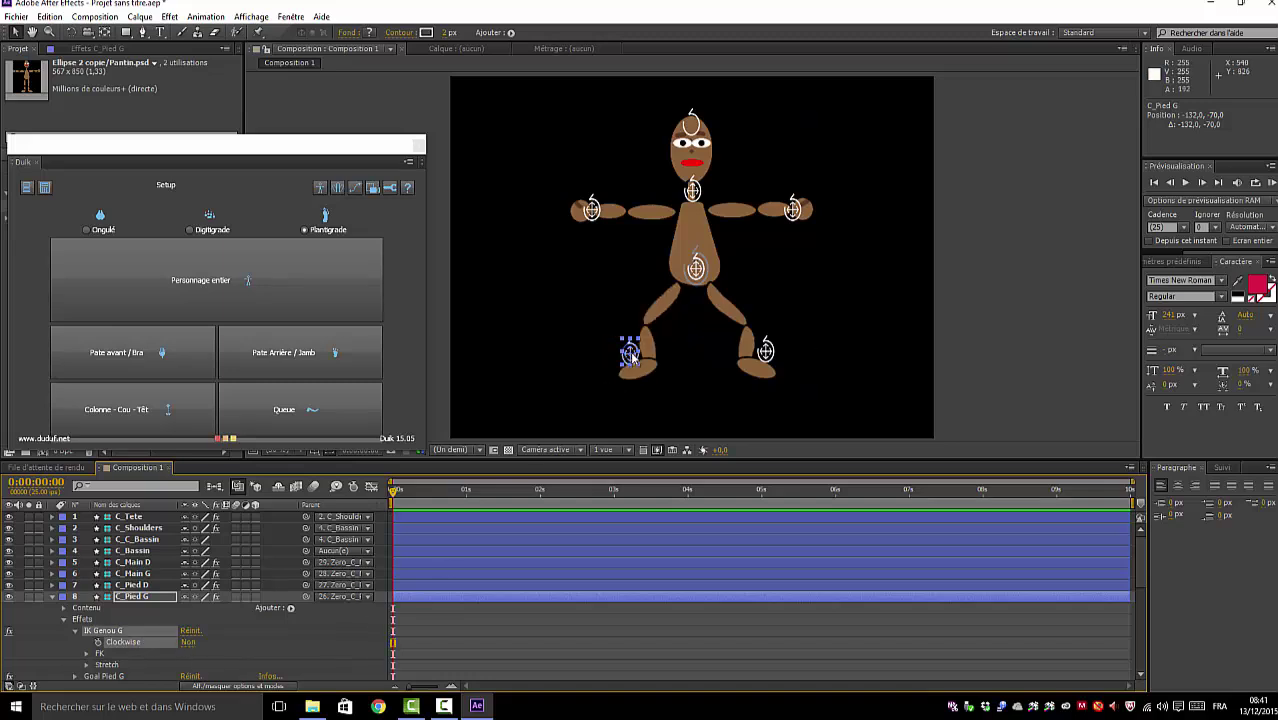
pyautogui.moveTo(625, 342); pyautogui.dragTo(601, 284)
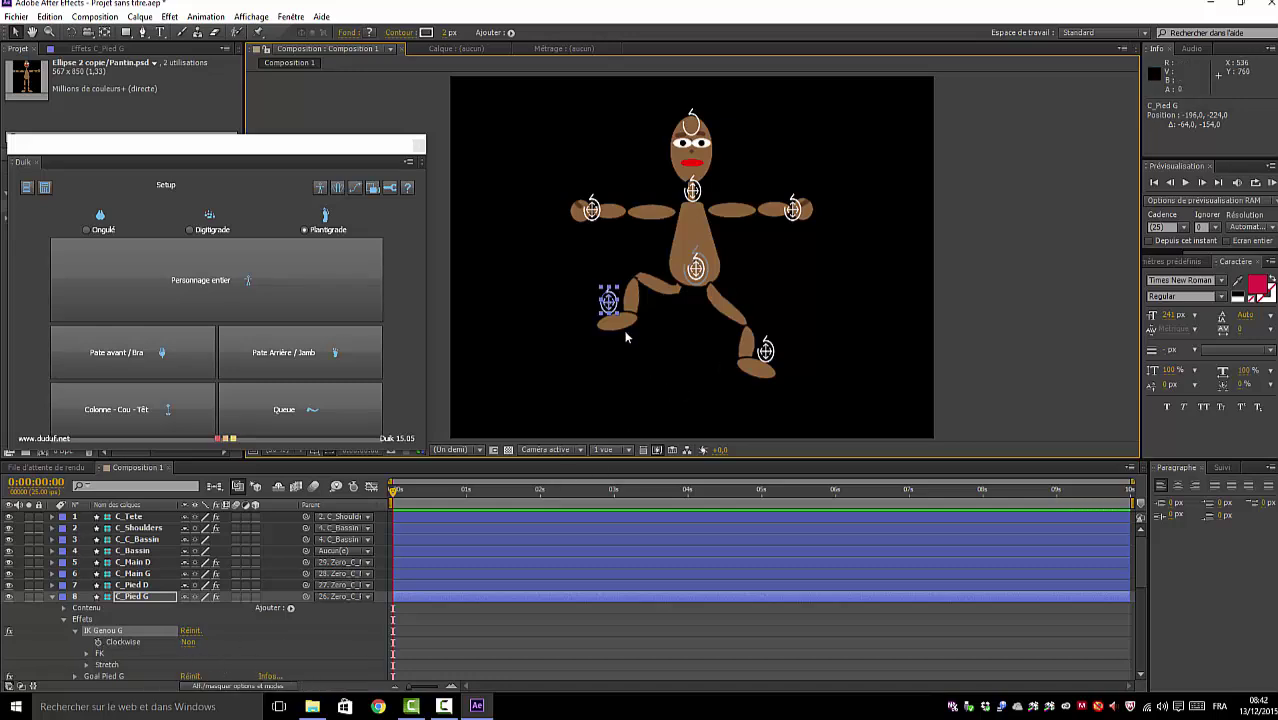
pyautogui.moveTo(610, 302); pyautogui.dragTo(645, 350)
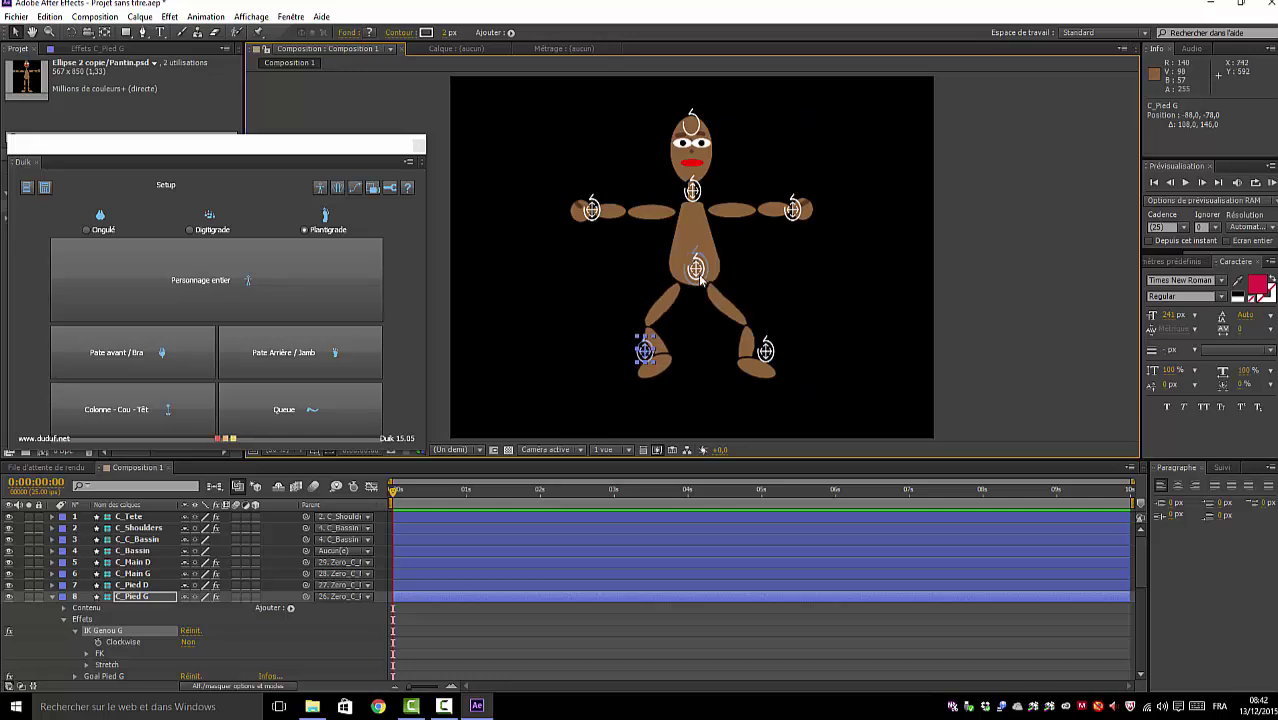
# - Shift the C_Bassin controller by about 34, -10 and lower the C_Main D hand controller to about 0, 124
pyautogui.moveTo(700, 265)
pyautogui.mouseDown()
pyautogui.moveTo(686, 266)
pyautogui.moveTo(730, 268)
pyautogui.moveTo(706, 267)
pyautogui.moveTo(680, 290)
pyautogui.moveTo(720, 300)
pyautogui.moveTo(690, 300)
pyautogui.moveTo(694, 315)
pyautogui.moveTo(690, 249)
pyautogui.moveTo(692, 264)
pyautogui.moveTo(668, 260)
pyautogui.moveTo(668, 280)
pyautogui.moveTo(714, 262)
pyautogui.mouseUp()
pyautogui.click(801, 206)
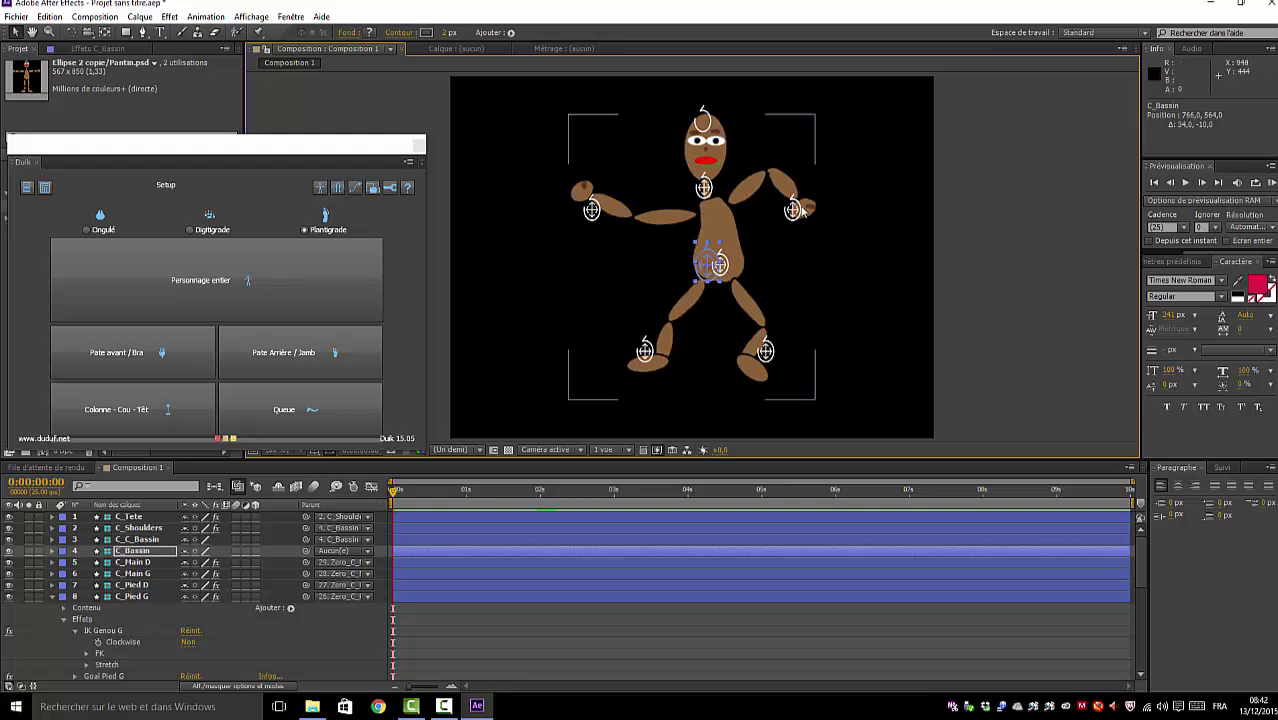
pyautogui.moveTo(797, 210); pyautogui.dragTo(808, 268)
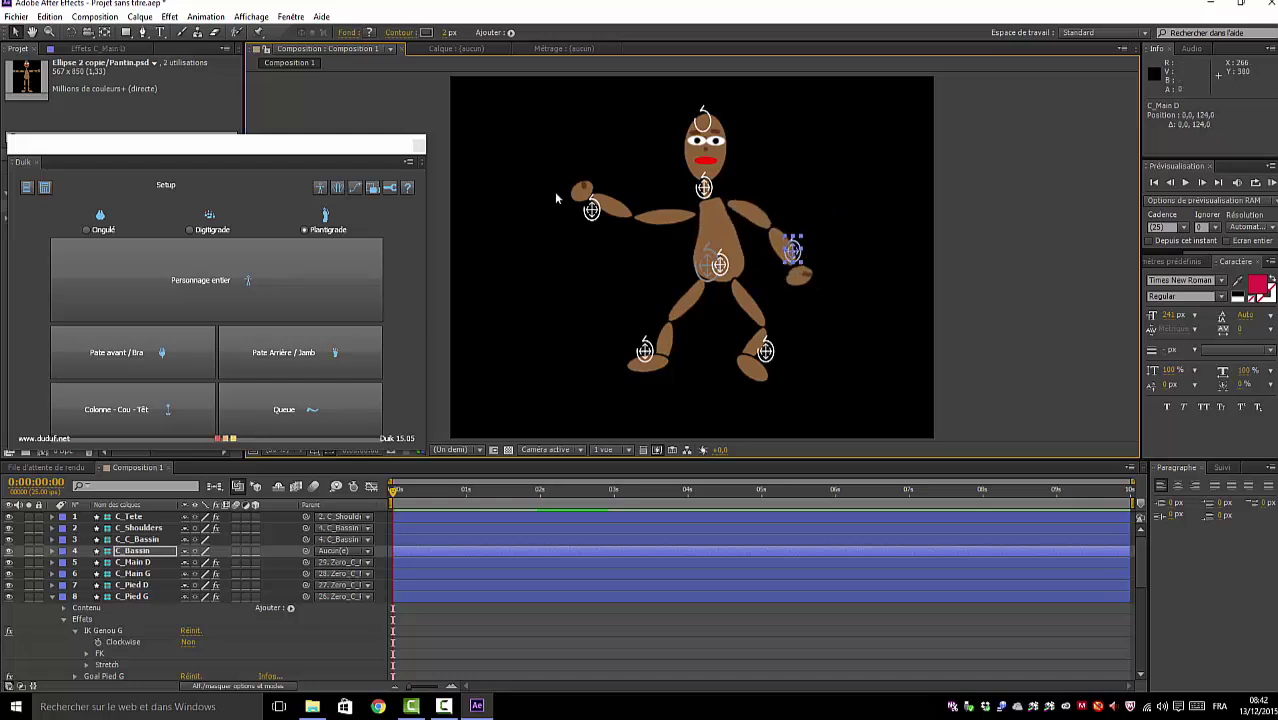
# - Set Clockwise to Non in C_Main D's IK Coude D effect and raise that hand controller to about 30, -88
pyautogui.press('F2')
pyautogui.click(52, 562)
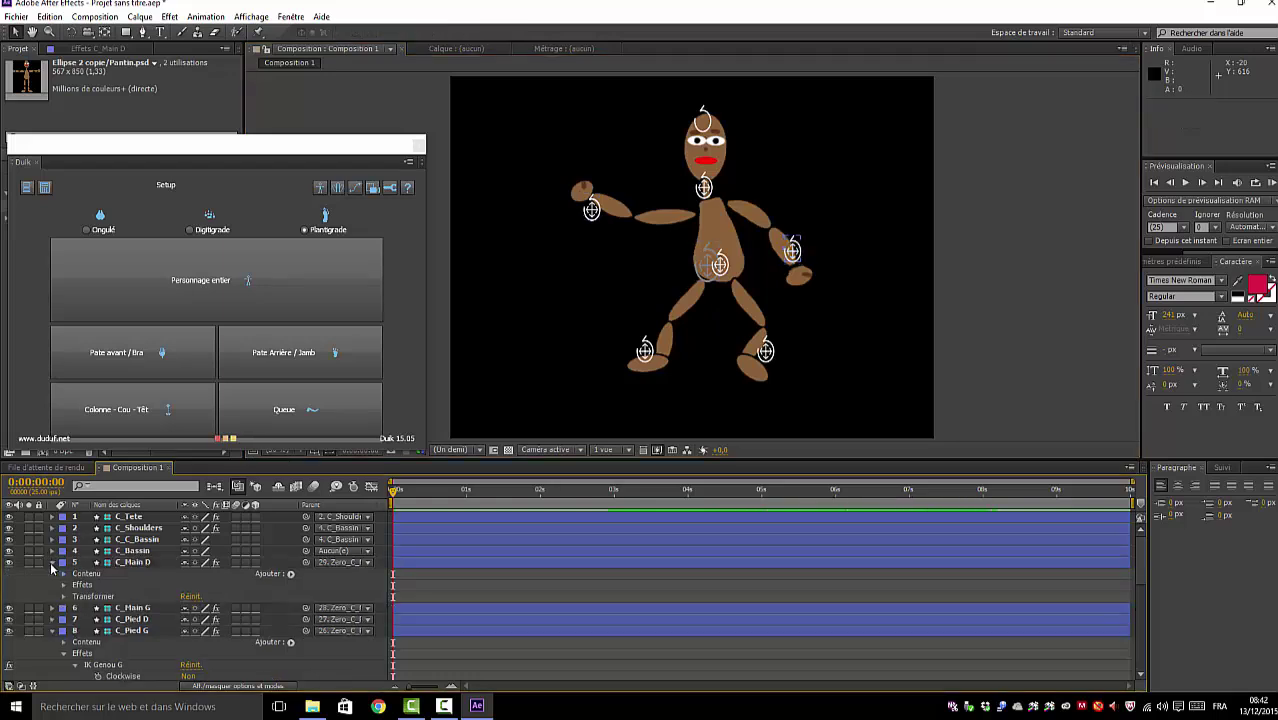
pyautogui.click(64, 585)
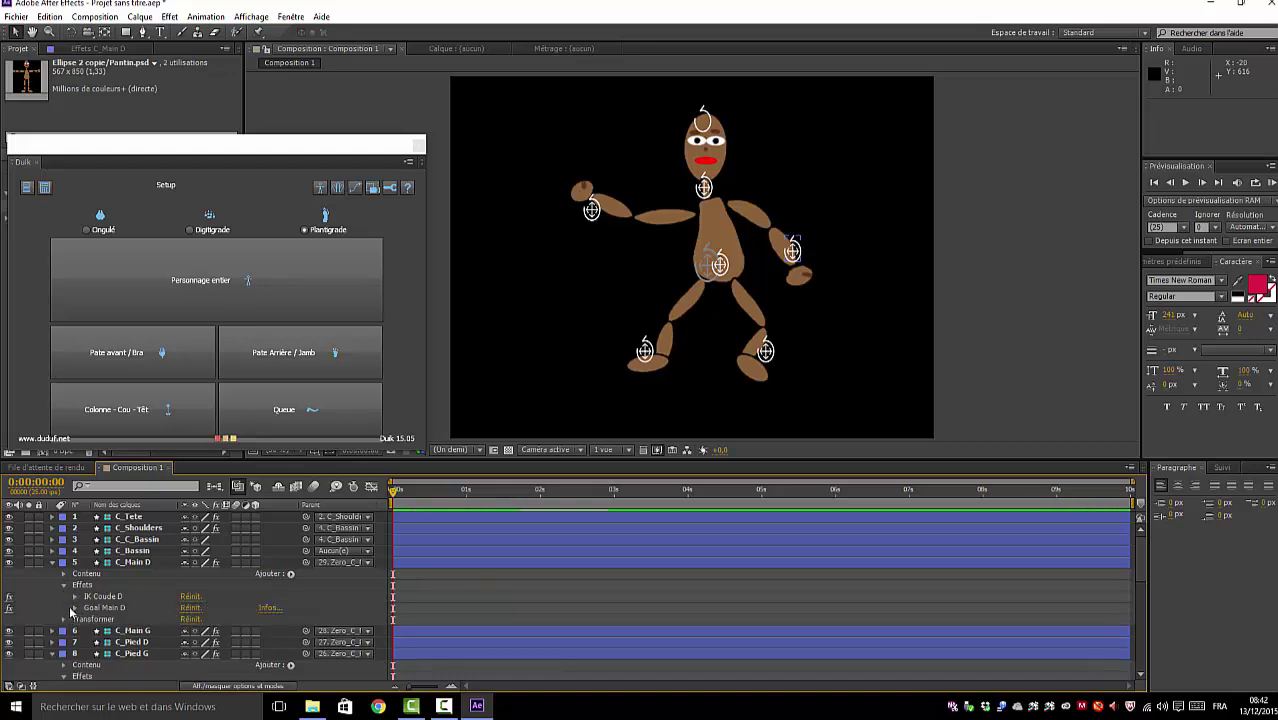
pyautogui.click(74, 596)
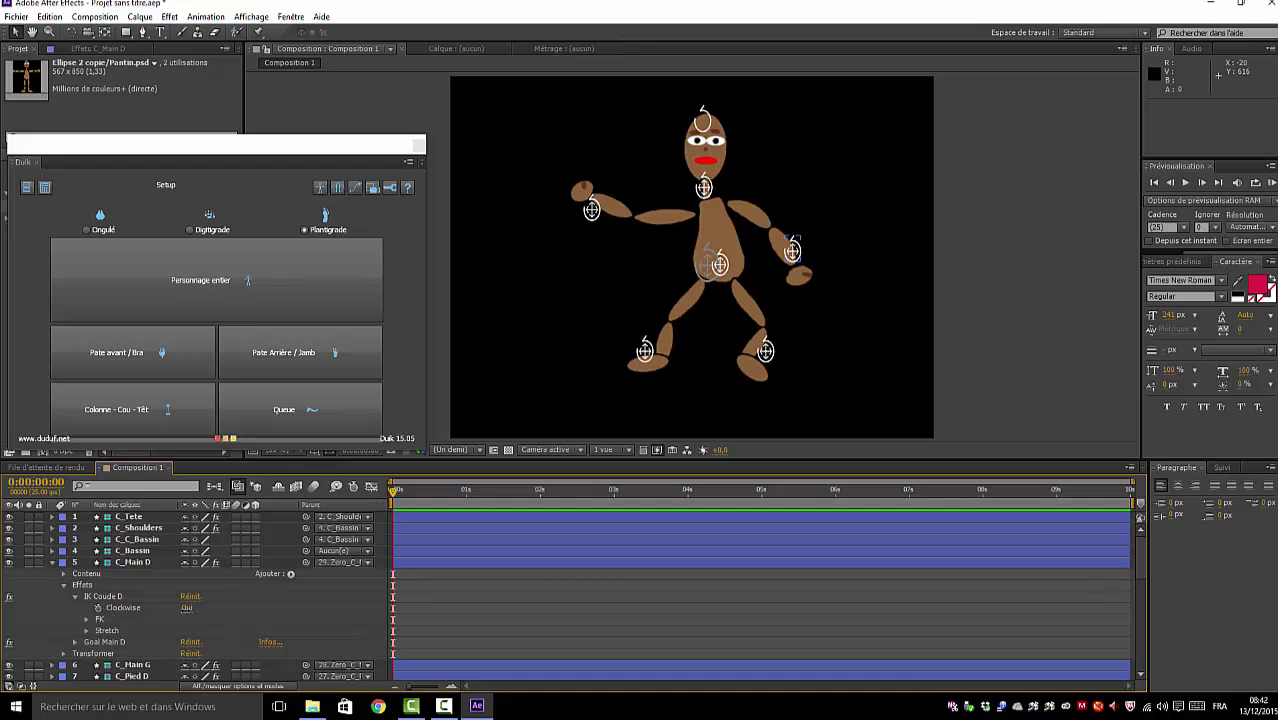
pyautogui.click(187, 607)
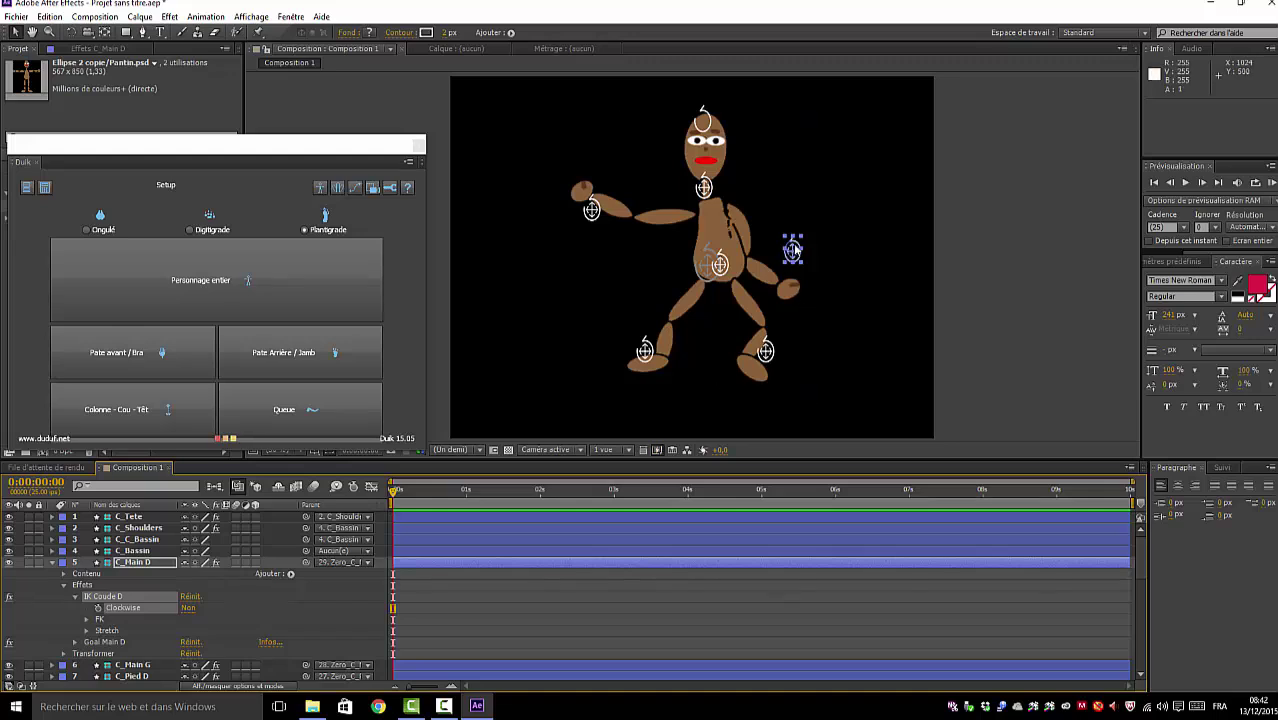
pyautogui.moveTo(794, 250); pyautogui.dragTo(803, 178)
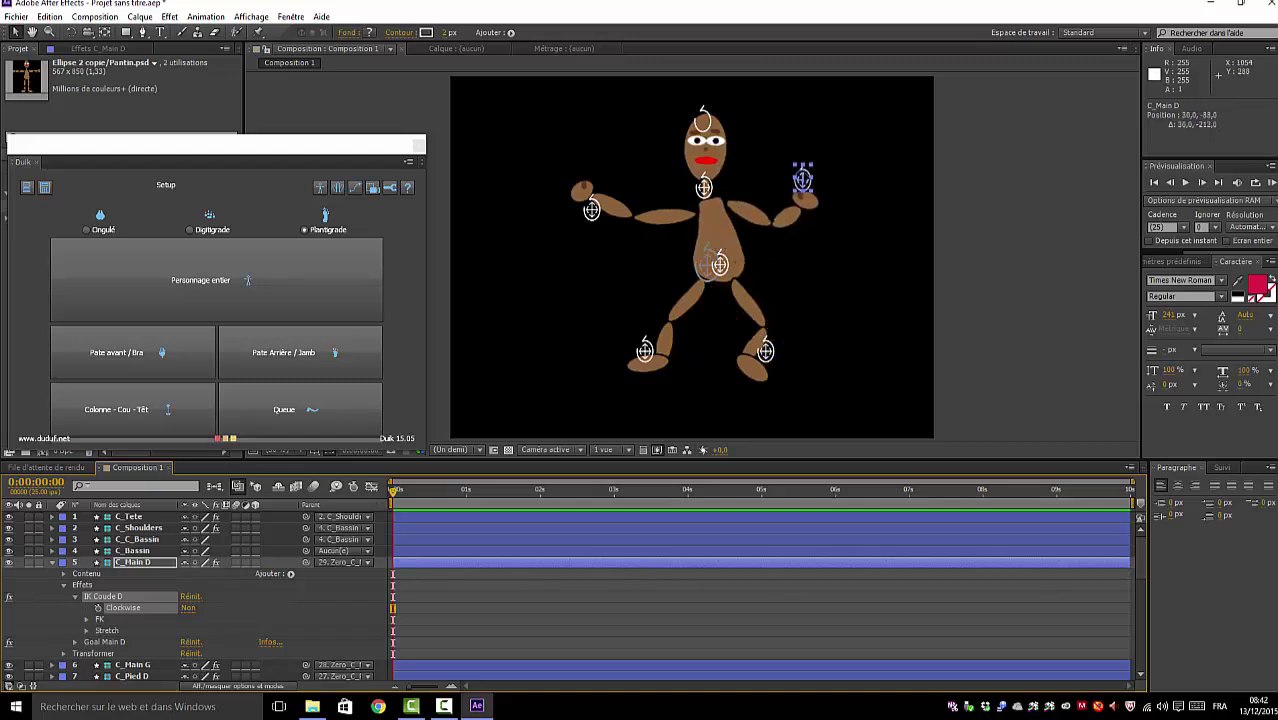
# - Test the elbow with Clockwise set to Oui by lowering C_Main D to about -10, 80, and switch Clockwise back to Non
pyautogui.click(190, 608)
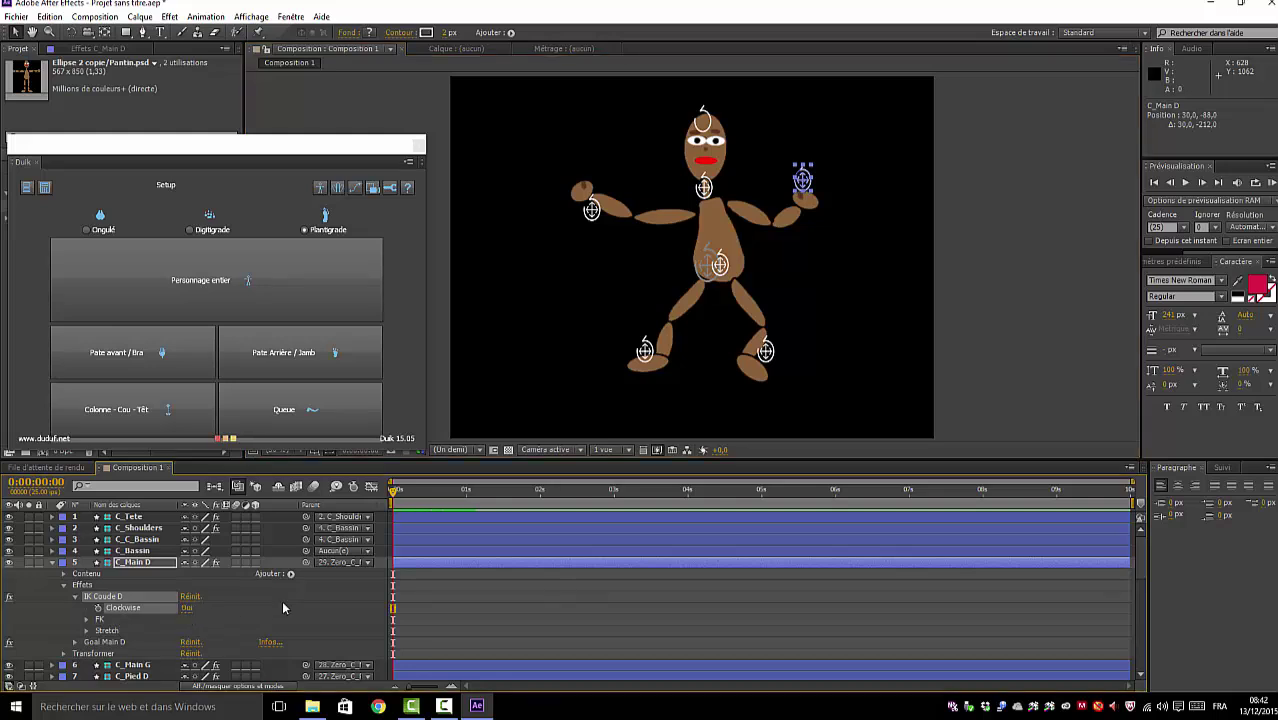
pyautogui.moveTo(797, 175); pyautogui.dragTo(789, 235)
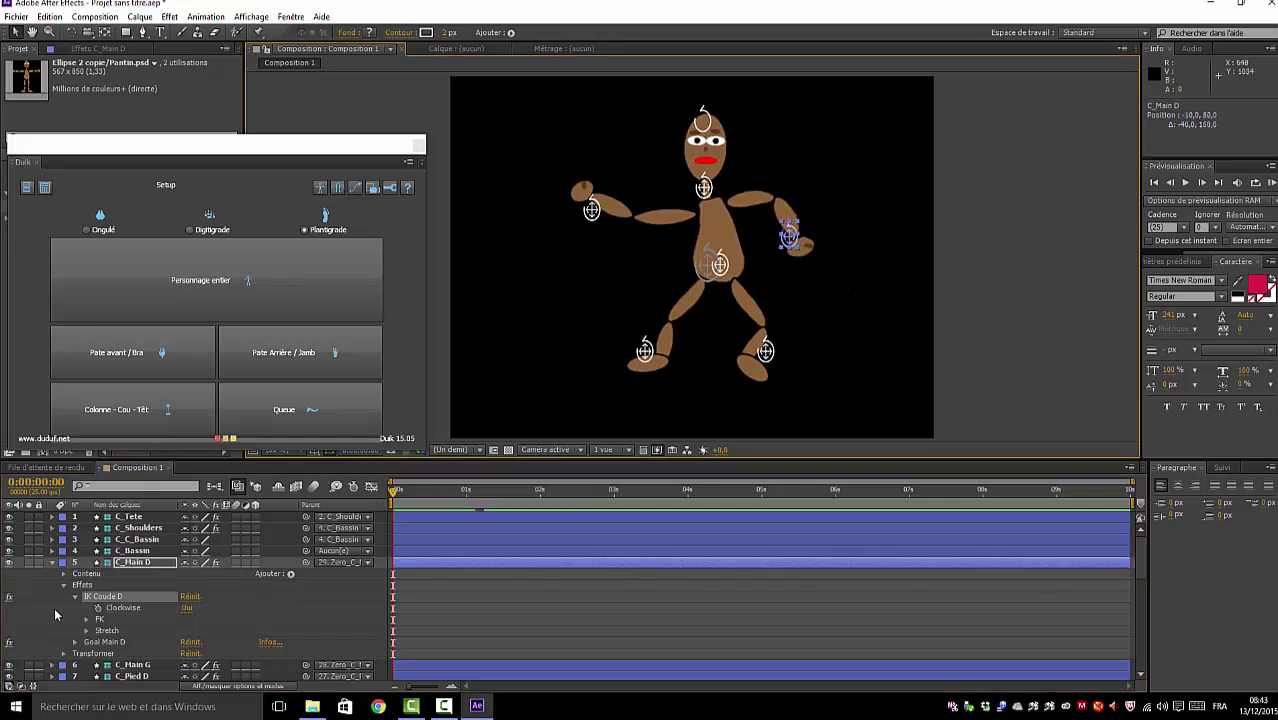
pyautogui.click(187, 607)
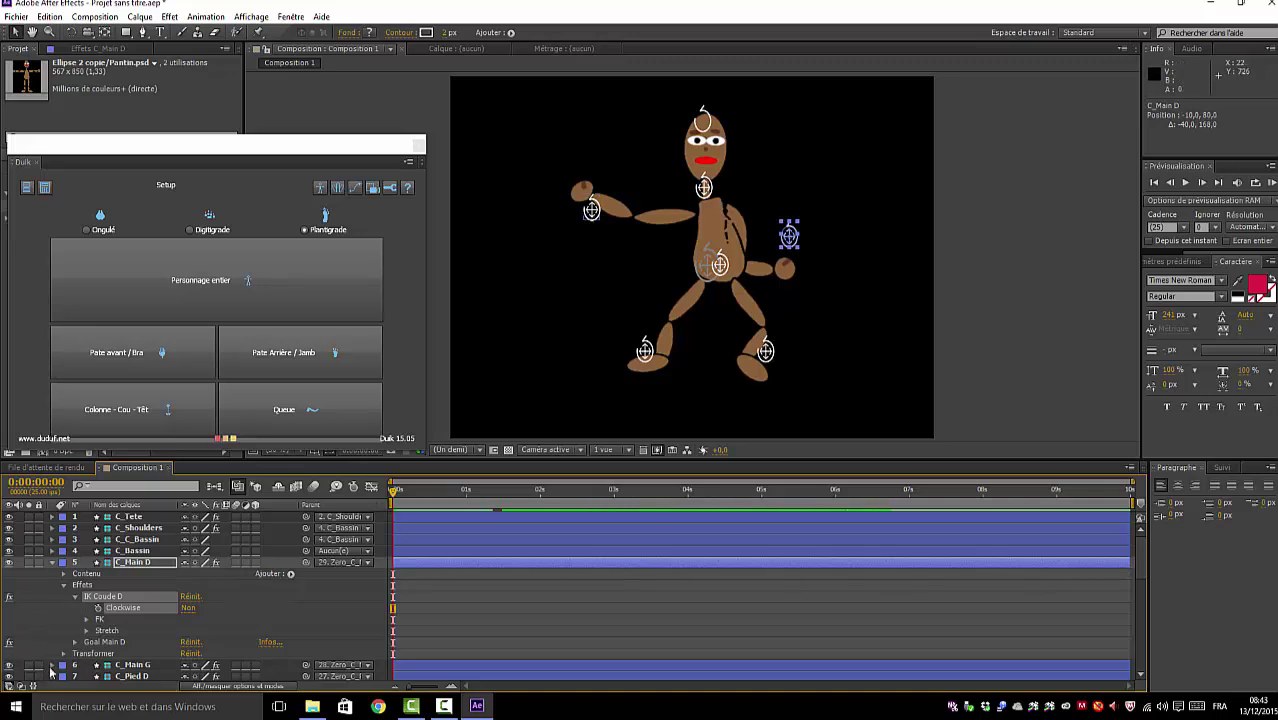
# - Set Clockwise to Non in C_Main G's IK Coude effect and bring that hand controller in beside the hip
pyautogui.click(52, 665)
pyautogui.scroll(-1, 60, 668)
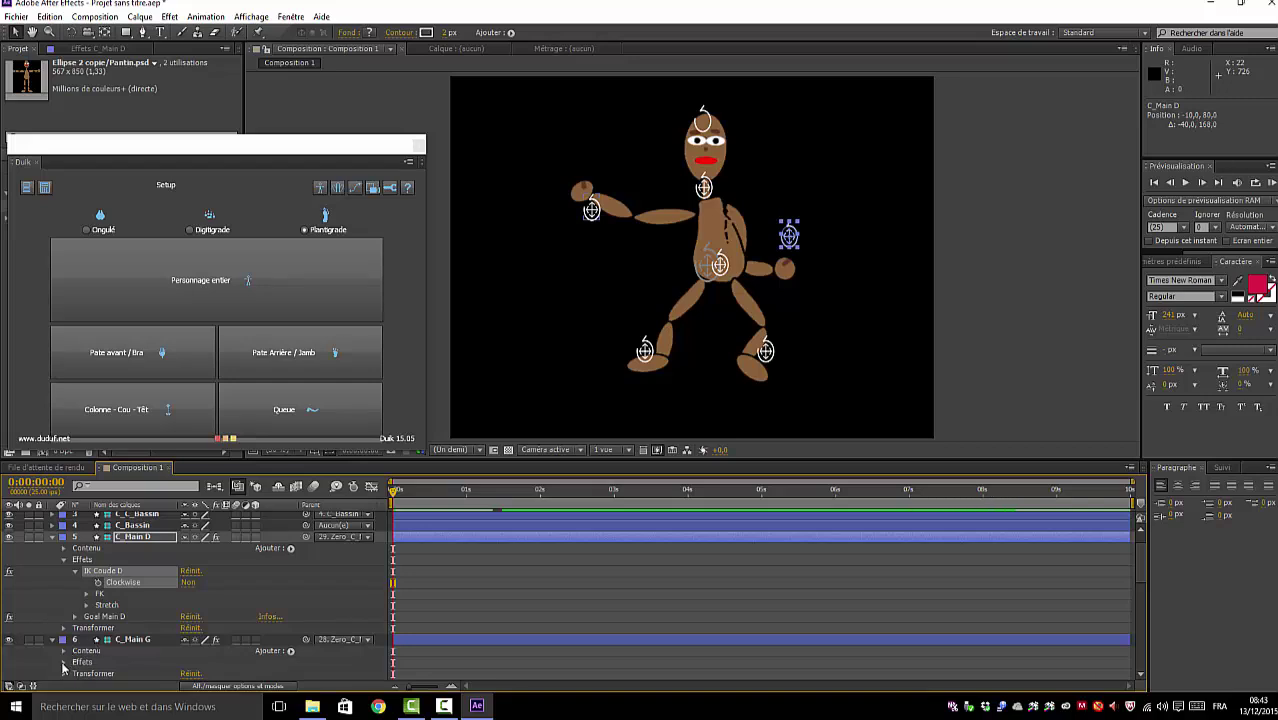
pyautogui.click(63, 663)
pyautogui.scroll(-1, 65, 681)
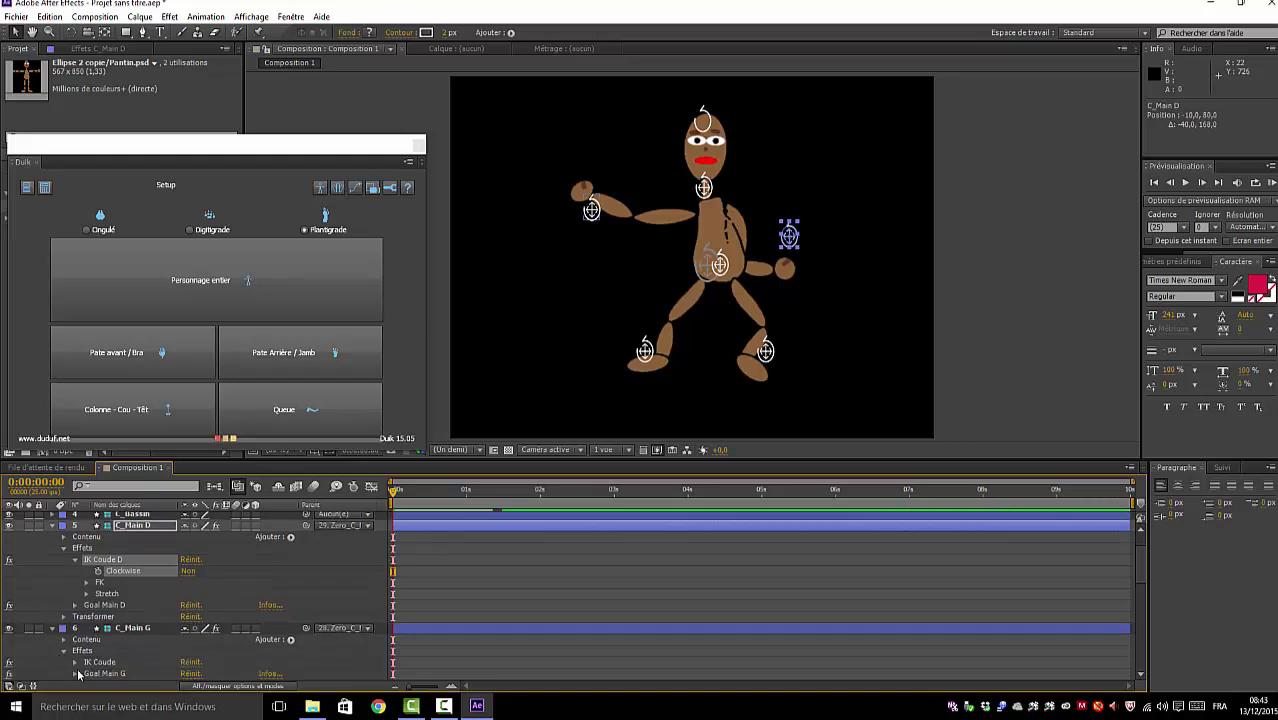
pyautogui.click(74, 663)
pyautogui.scroll(-1, 73, 668)
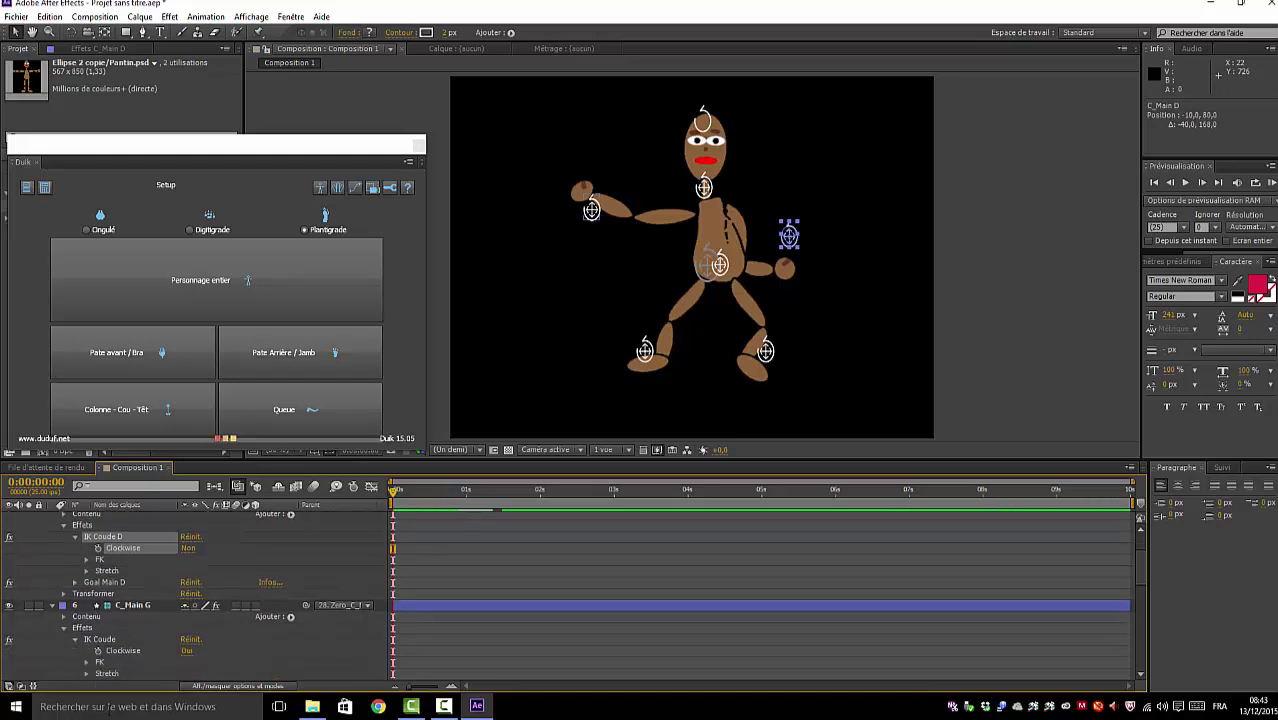
pyautogui.click(186, 652)
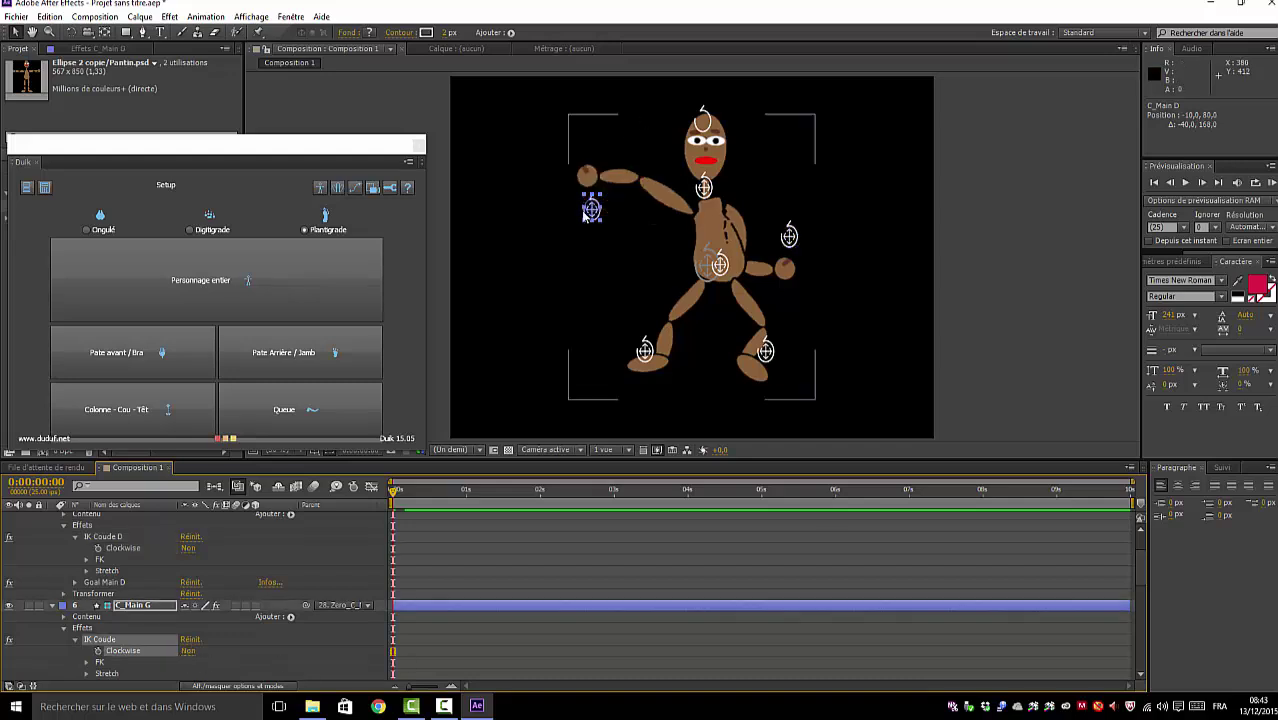
pyautogui.moveTo(594, 218); pyautogui.dragTo(656, 272)
pyautogui.click(656, 272)
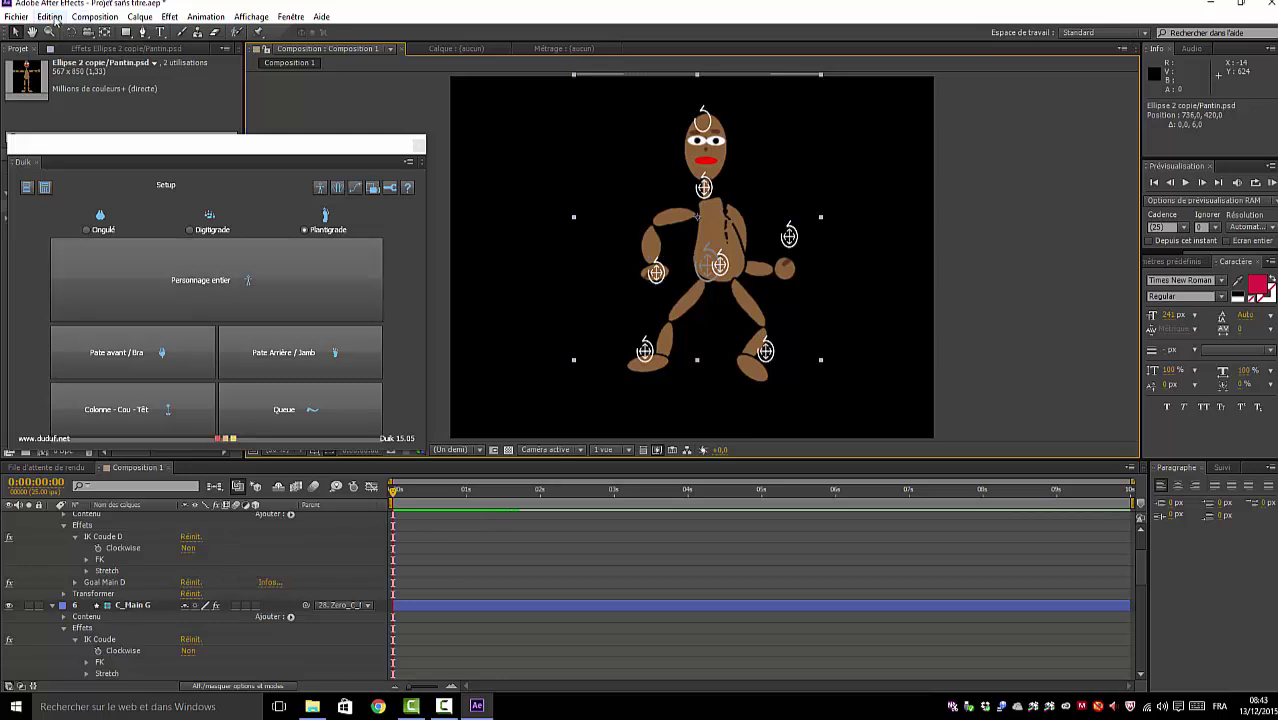
pyautogui.click(49, 17)
pyautogui.click(57, 33)
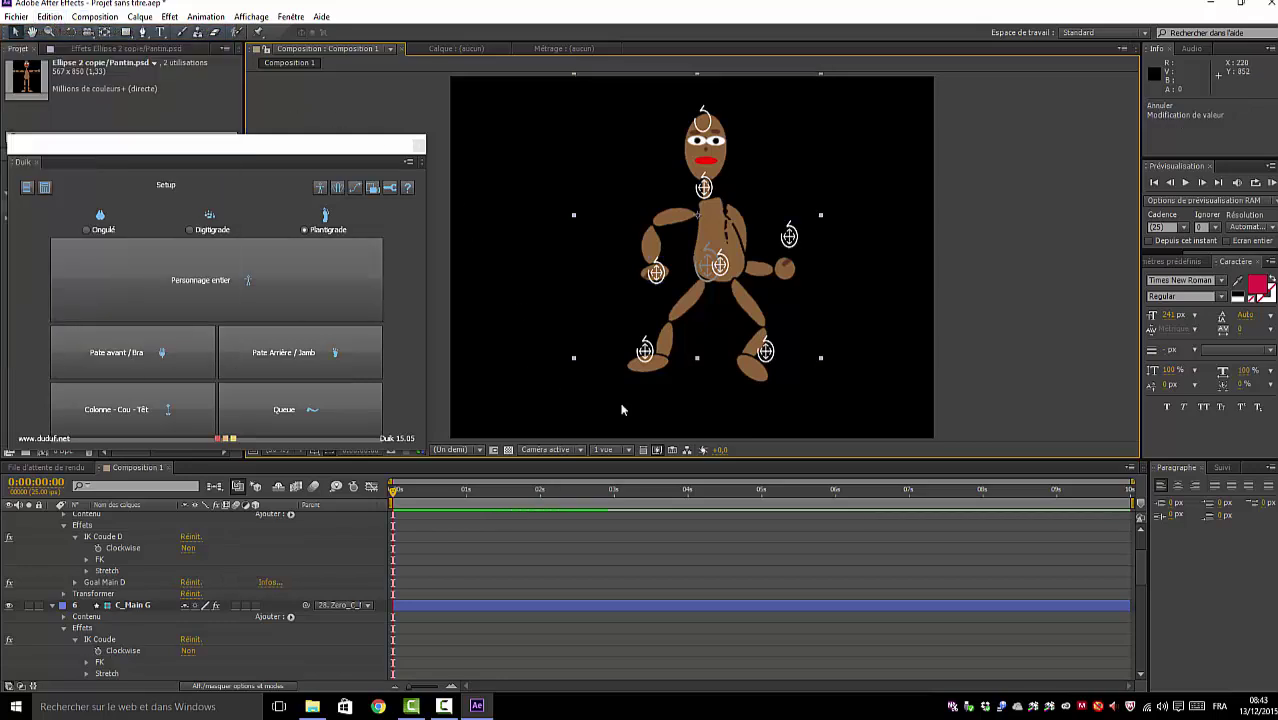
# - Move the Pantin.psd artwork layer to about 716, 476 and deselect it
pyautogui.moveTo(672, 274); pyautogui.dragTo(650, 297)
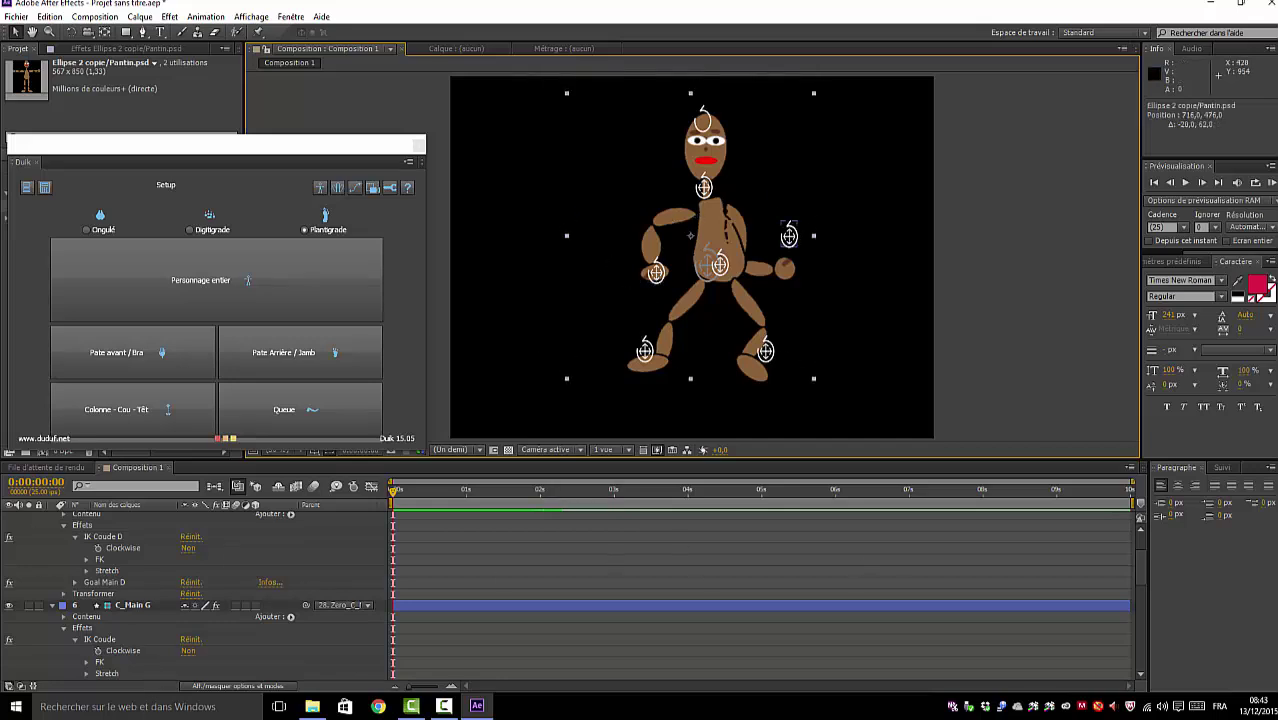
pyautogui.scroll(-10, 1135, 606)
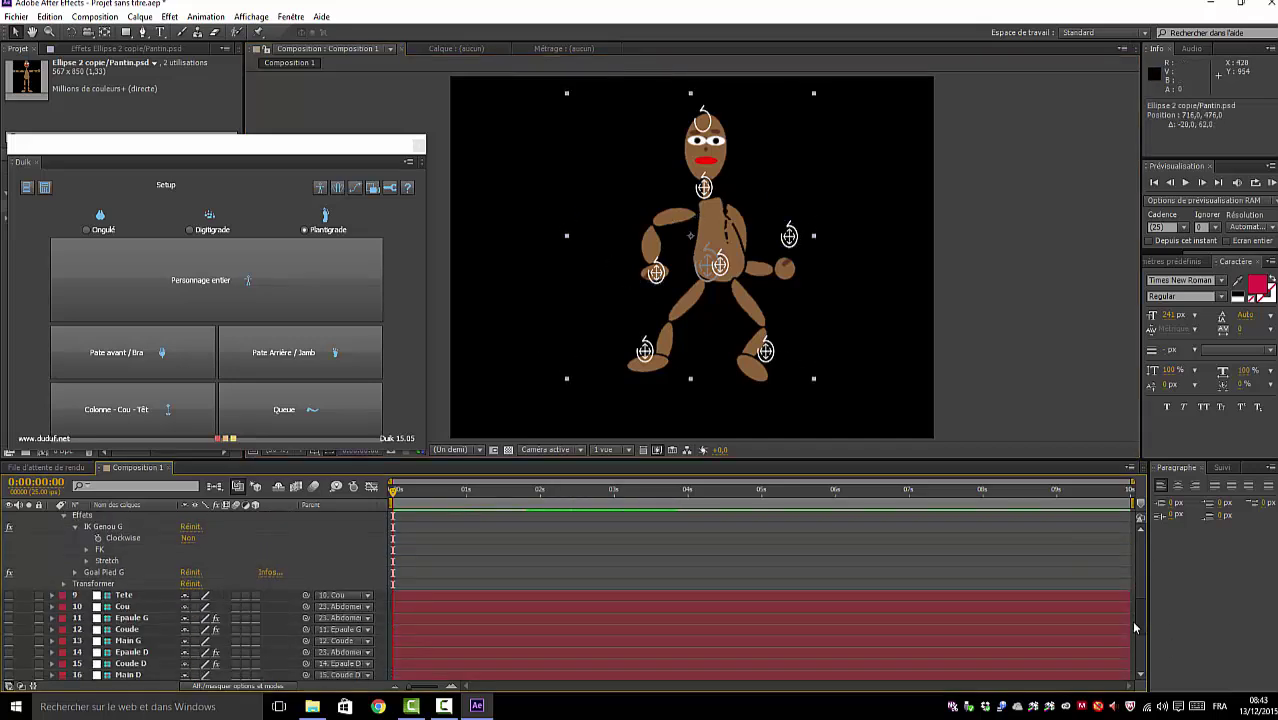
pyautogui.scroll(-3, 1136, 641)
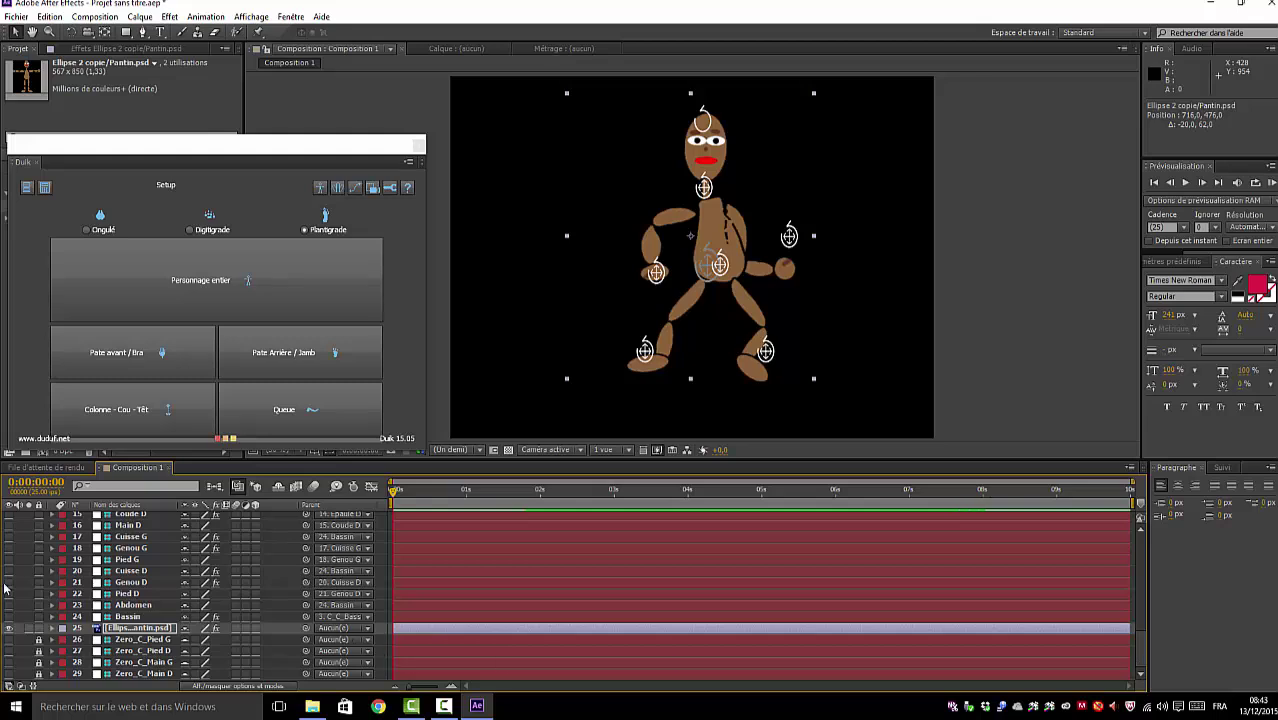
pyautogui.click(466, 393)
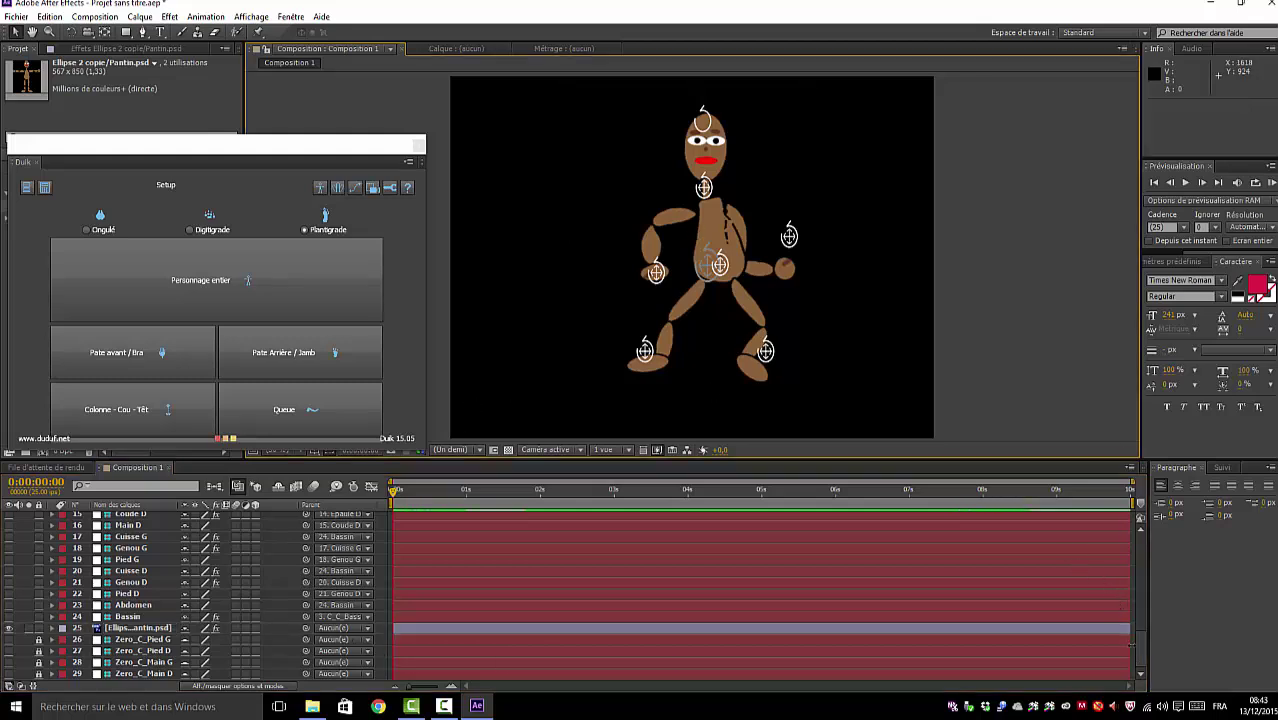
pyautogui.scroll(5, 1136, 620)
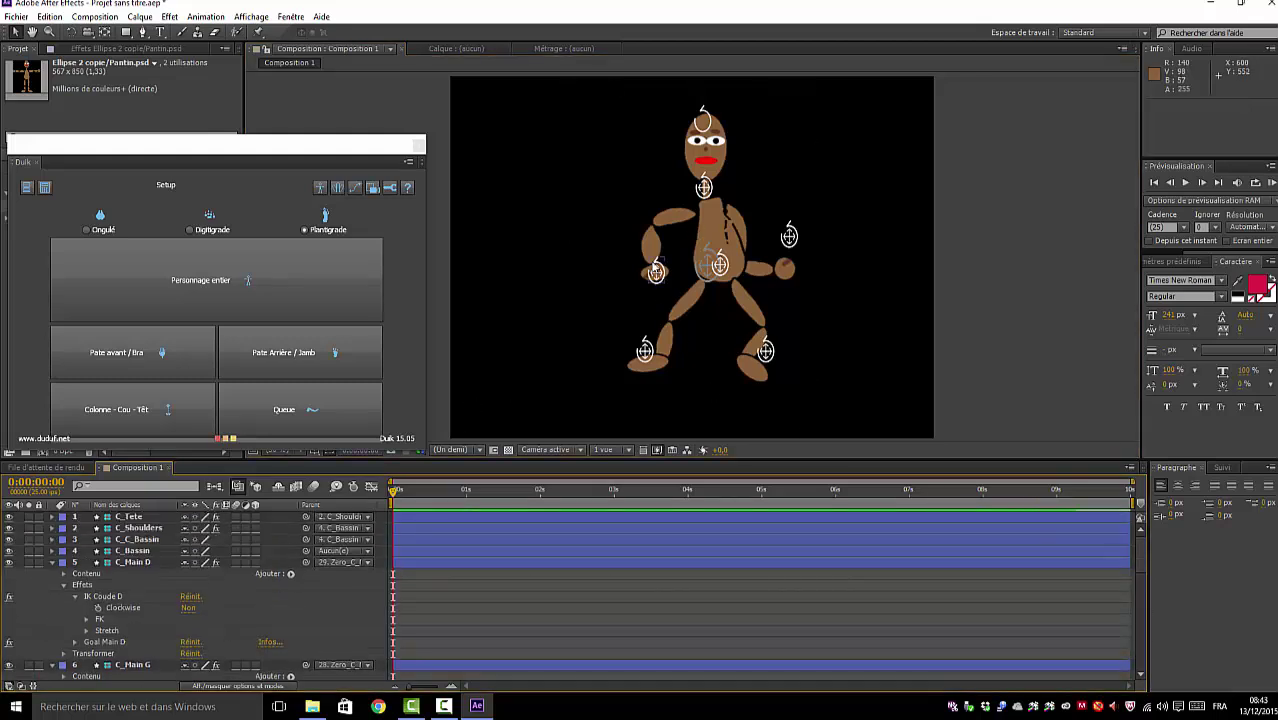
# - Set Auto-Stretch to Non in C_Main G's IK Coude effect, and test the arm by moving that controller, ending at about -42, 58
pyautogui.moveTo(656, 271)
pyautogui.mouseDown()
pyautogui.moveTo(642, 229)
pyautogui.moveTo(528, 270)
pyautogui.moveTo(540, 246)
pyautogui.moveTo(650, 257)
pyautogui.moveTo(562, 305)
pyautogui.moveTo(653, 229)
pyautogui.moveTo(642, 249)
pyautogui.moveTo(544, 297)
pyautogui.moveTo(618, 268)
pyautogui.moveTo(500, 323)
pyautogui.moveTo(596, 265)
pyautogui.moveTo(645, 251)
pyautogui.moveTo(642, 263)
pyautogui.mouseUp()
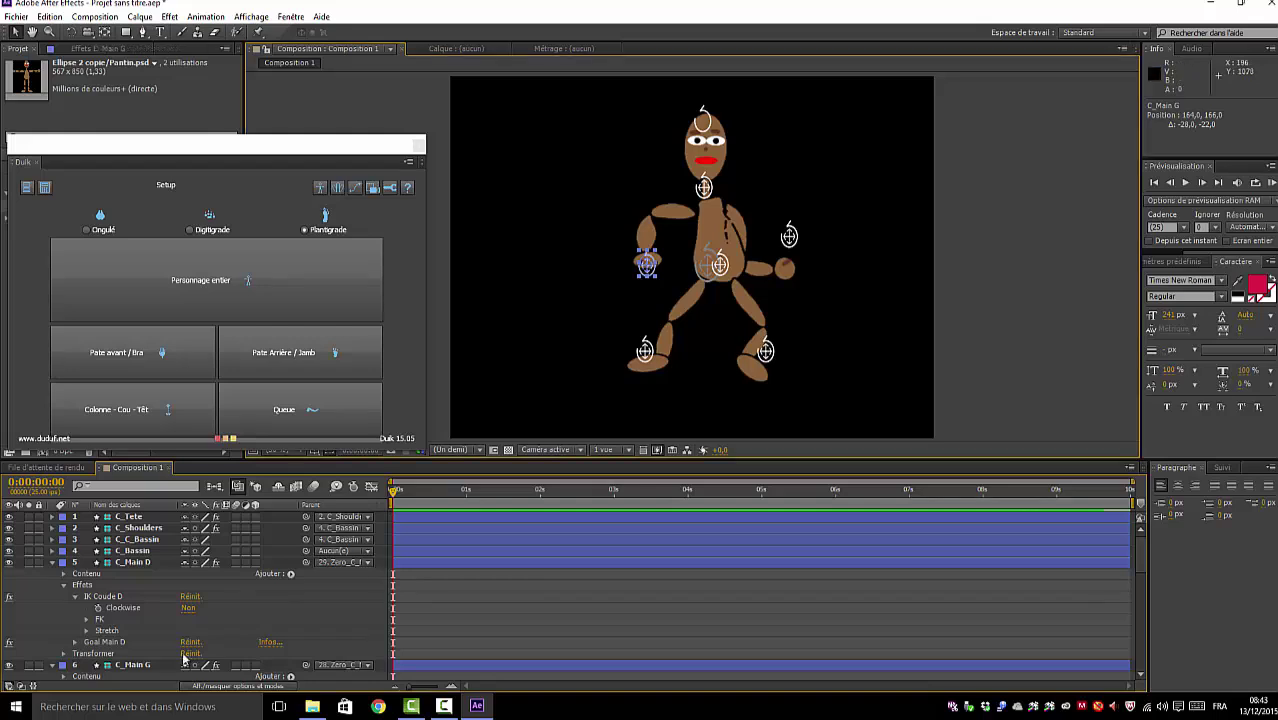
pyautogui.click(135, 664)
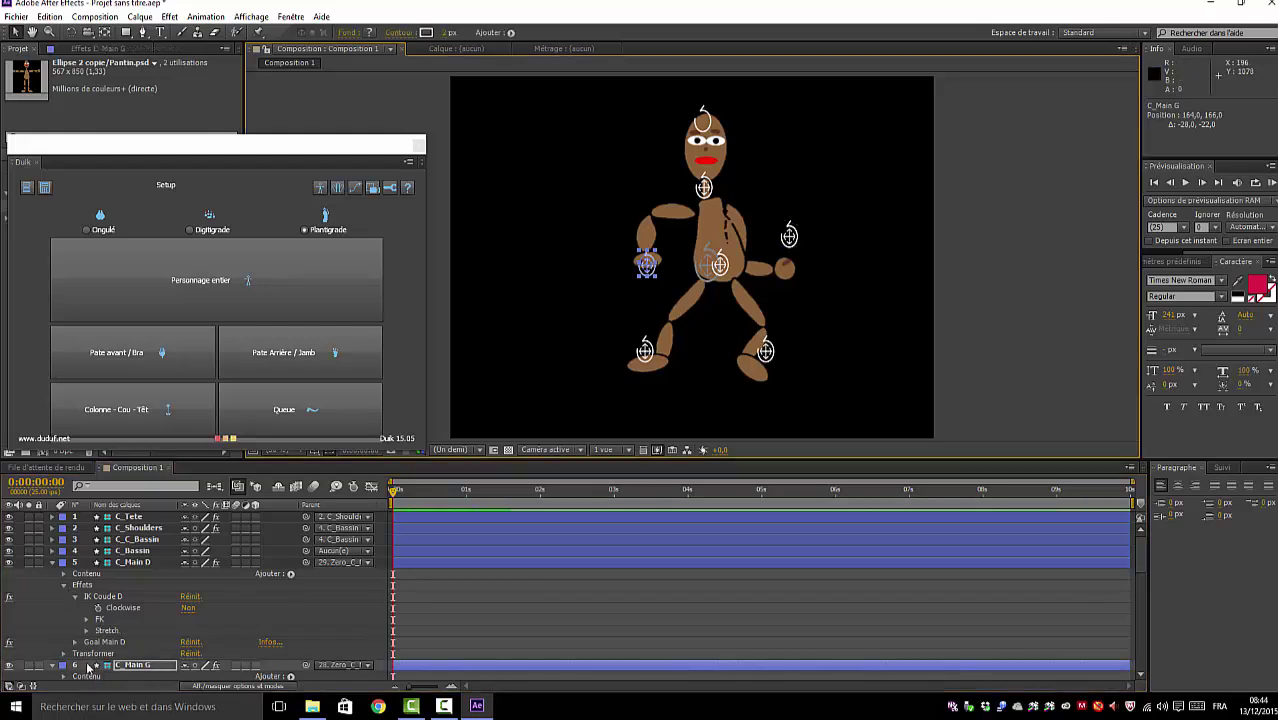
pyautogui.click(85, 637)
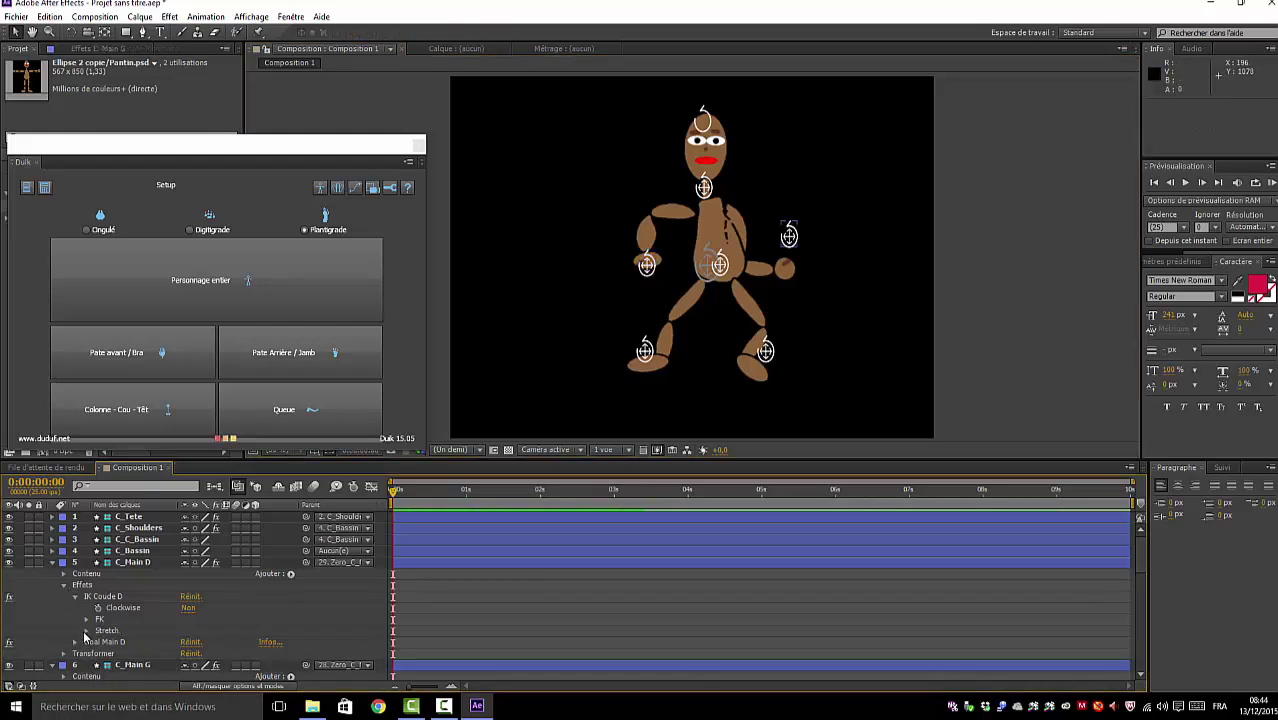
pyautogui.click(86, 631)
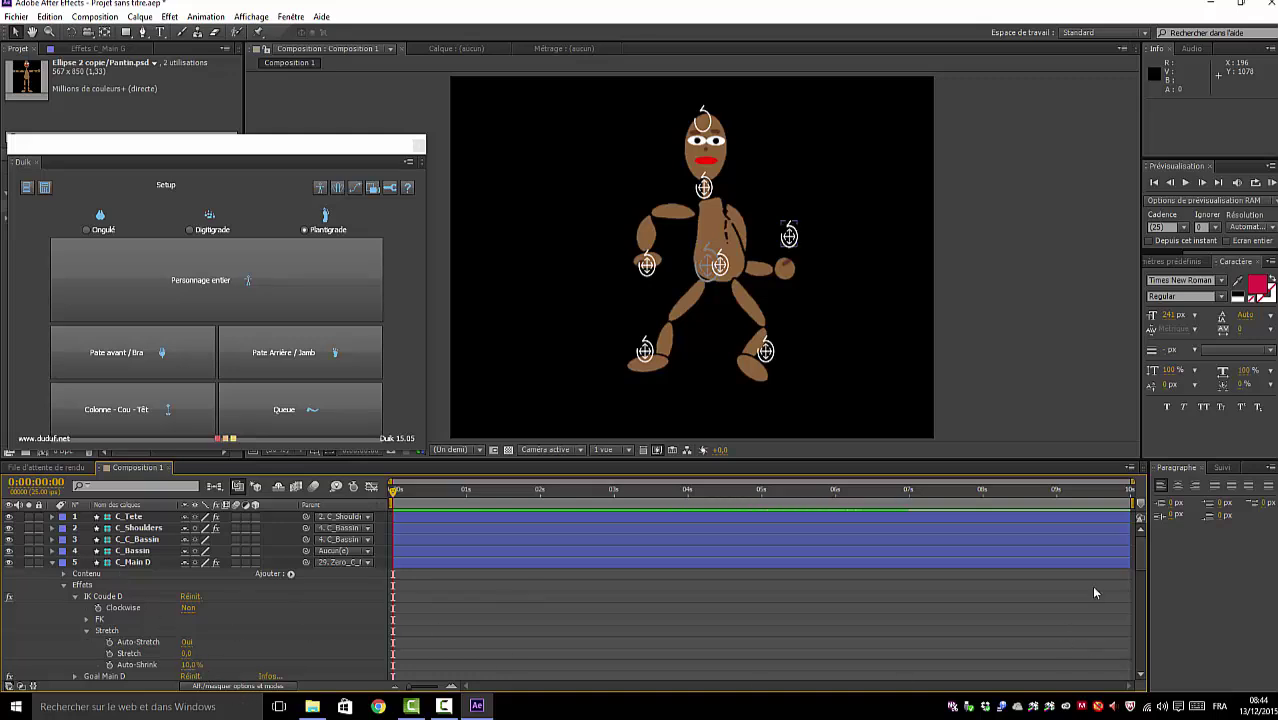
pyautogui.moveTo(1138, 558); pyautogui.dragTo(1137, 604)
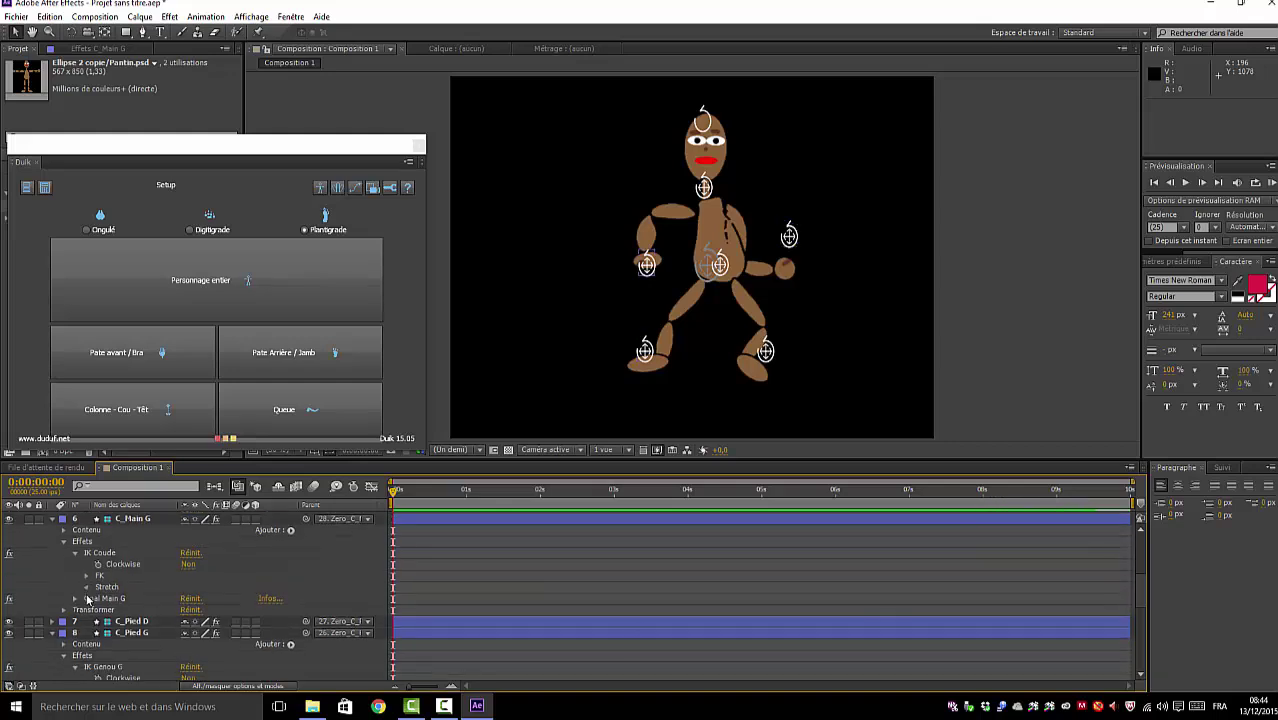
pyautogui.click(87, 594)
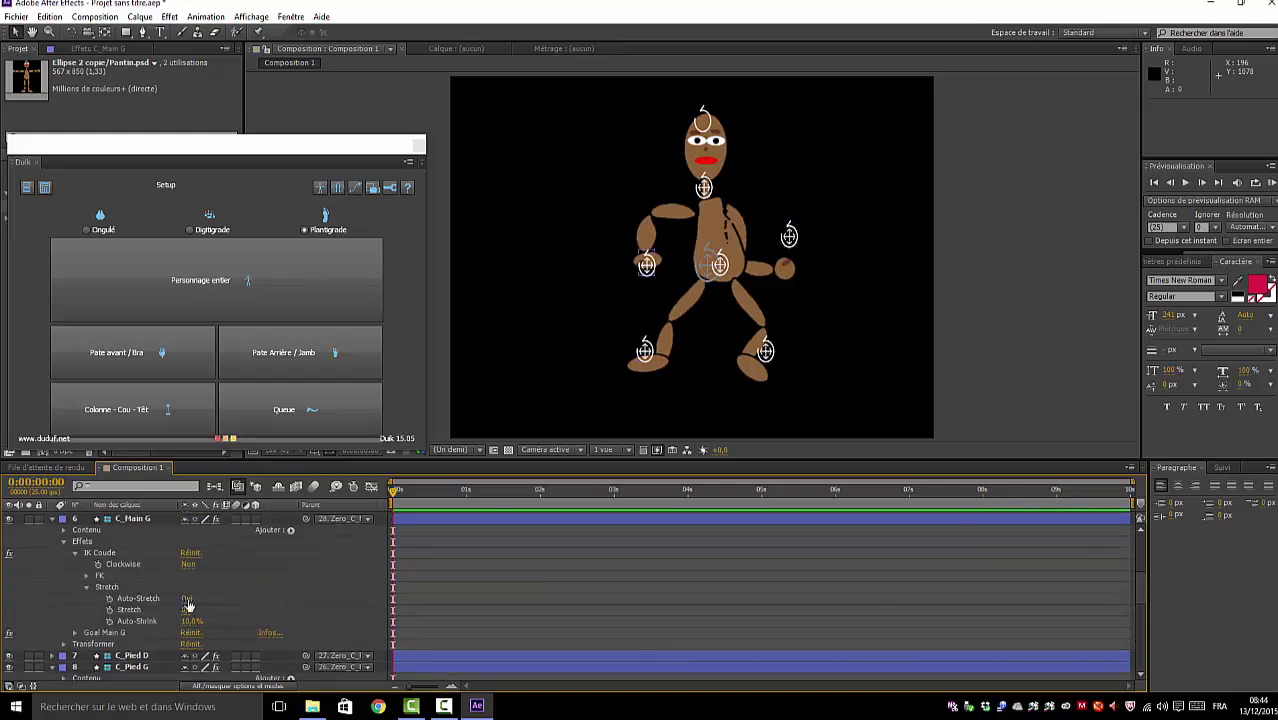
pyautogui.click(187, 600)
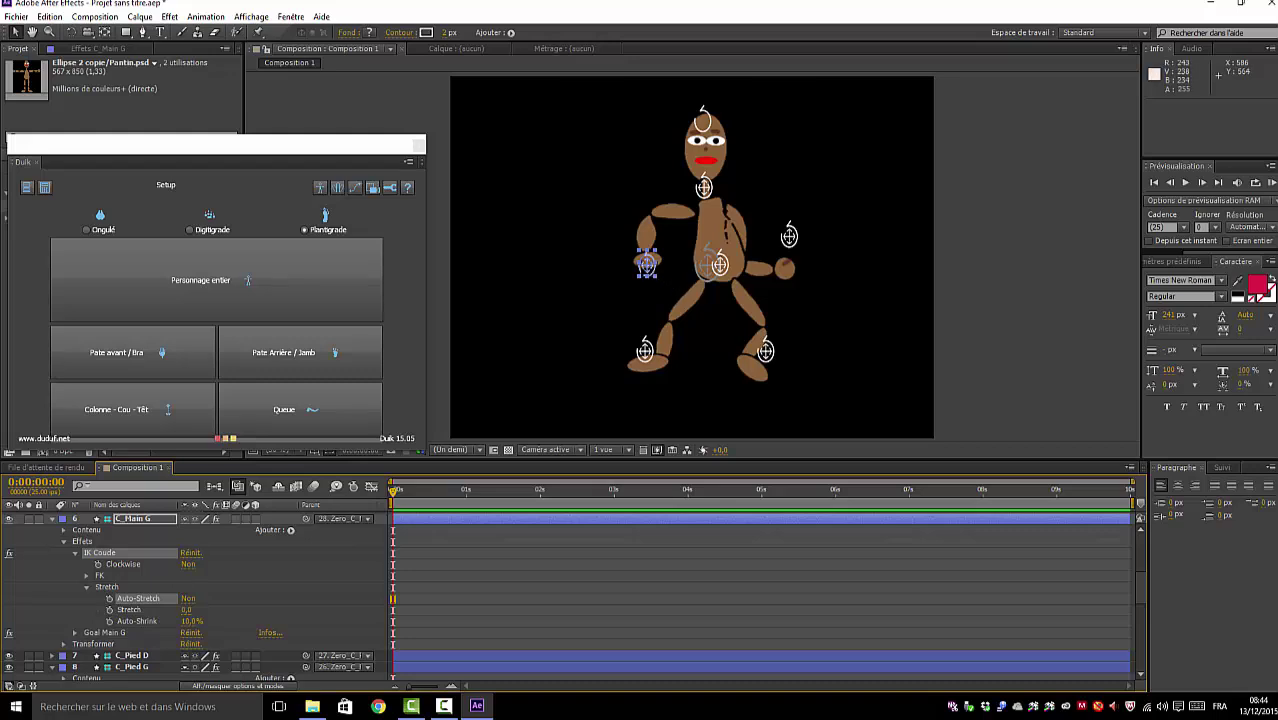
pyautogui.moveTo(646, 263); pyautogui.dragTo(578, 227)
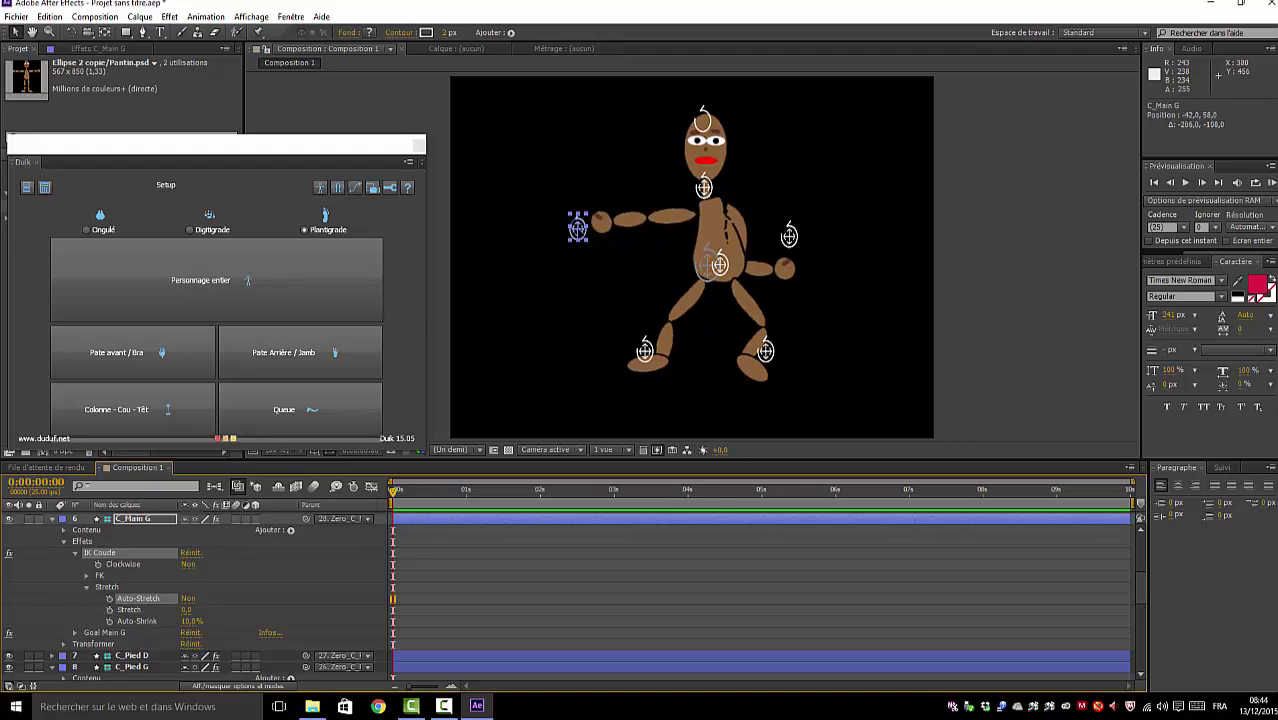
# - Set Stretch to 12 in C_Main G's IK Coude effect and bring the controller back in to about 146, 128
pyautogui.click(218, 638)
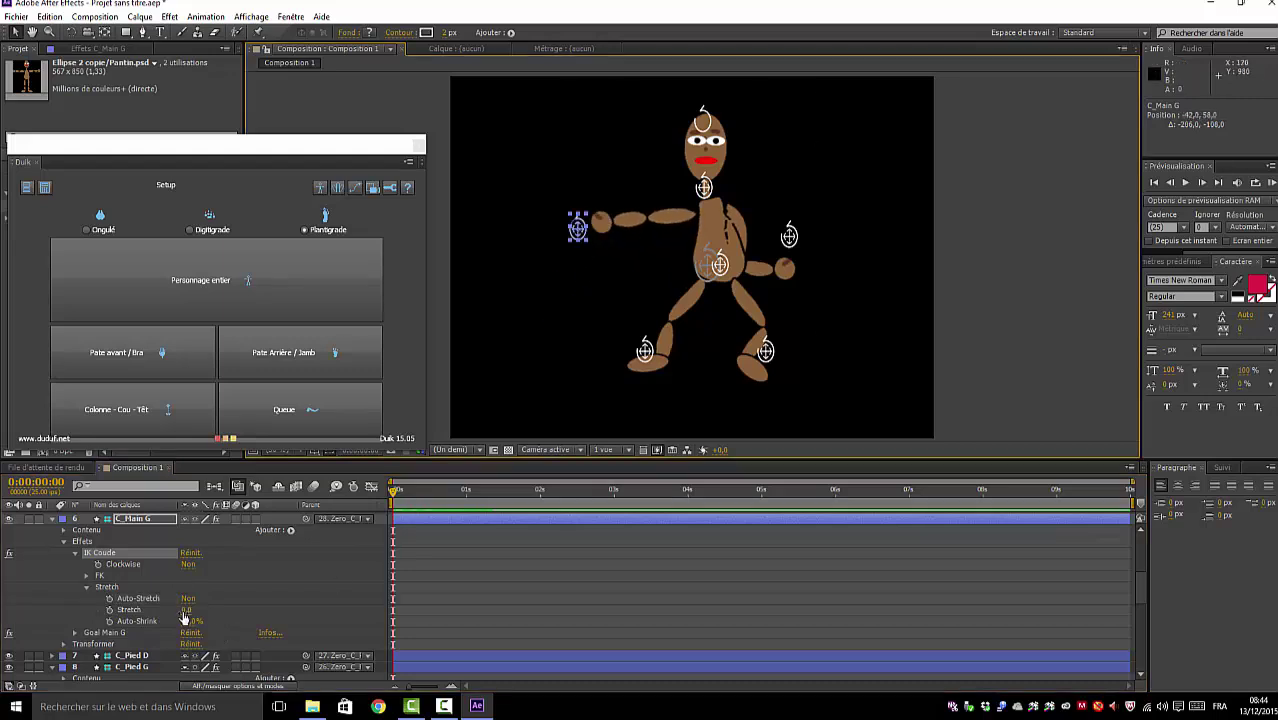
pyautogui.moveTo(184, 612); pyautogui.dragTo(208, 610)
pyautogui.moveTo(575, 227); pyautogui.dragTo(640, 252)
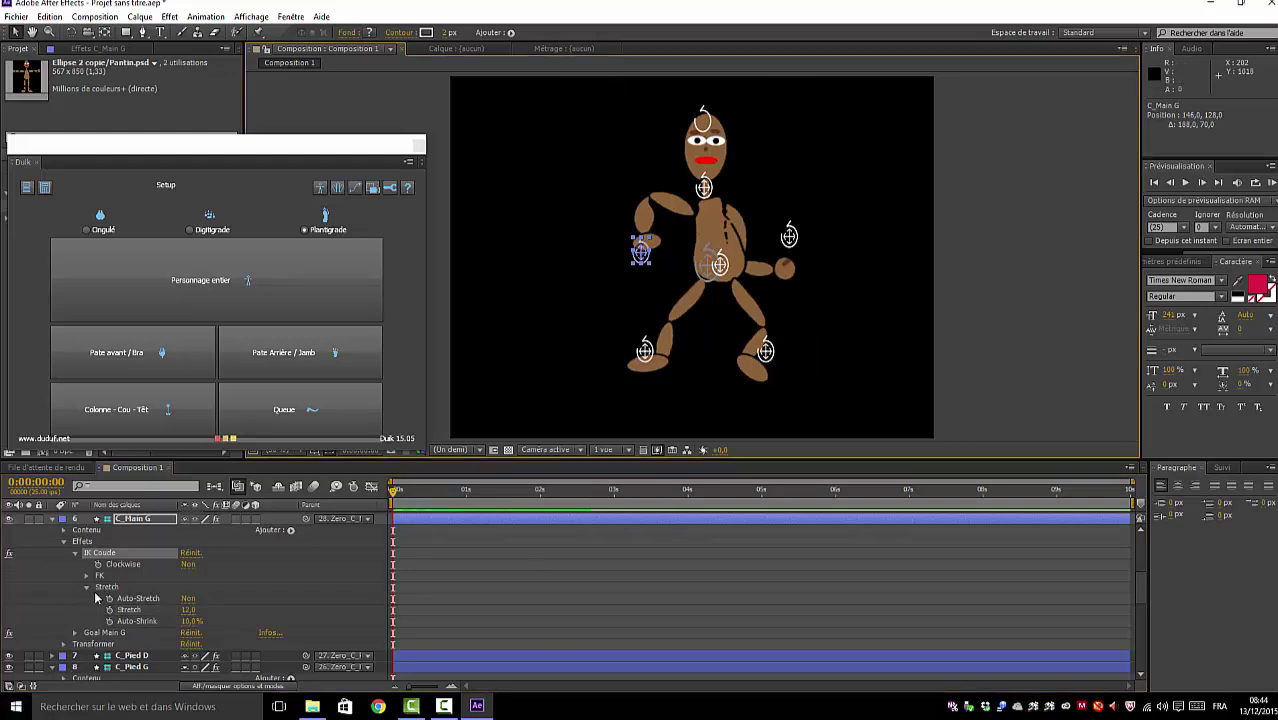
# - Set the C_Bassin controller's Rotation to 5° and its horizontal Position to about 675
pyautogui.moveTo(1139, 597); pyautogui.dragTo(1140, 542)
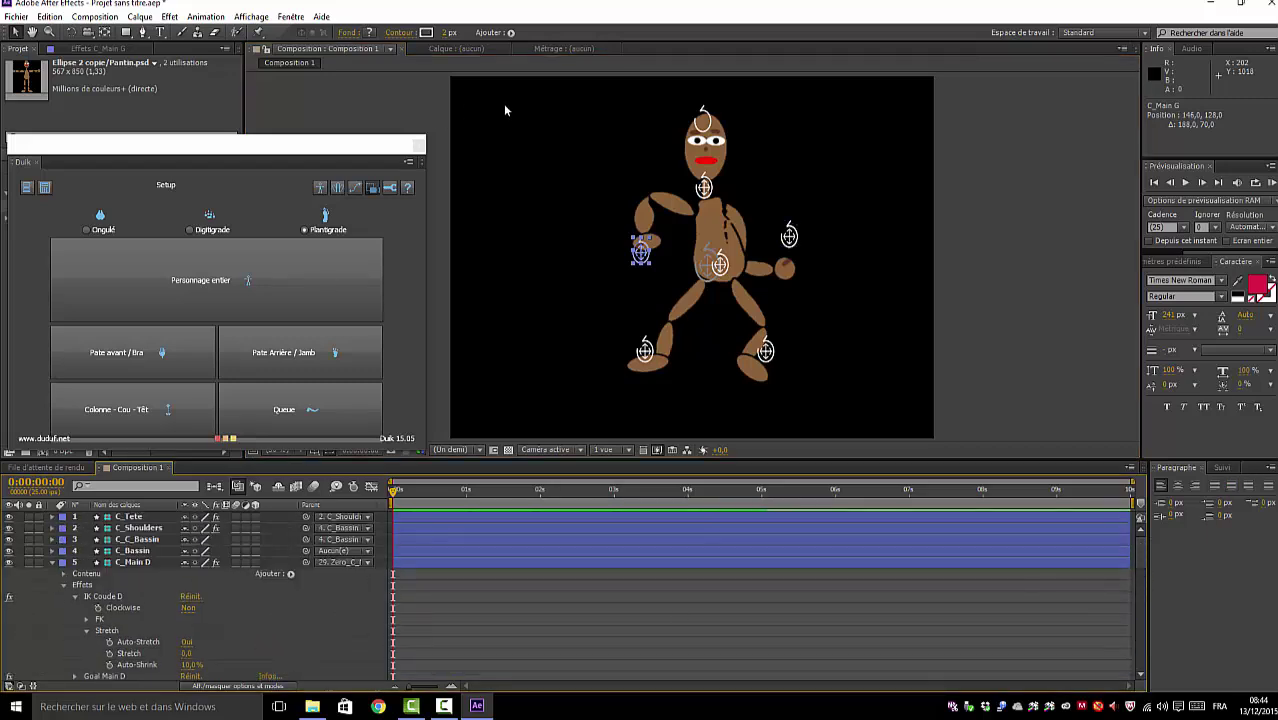
pyautogui.click(53, 551)
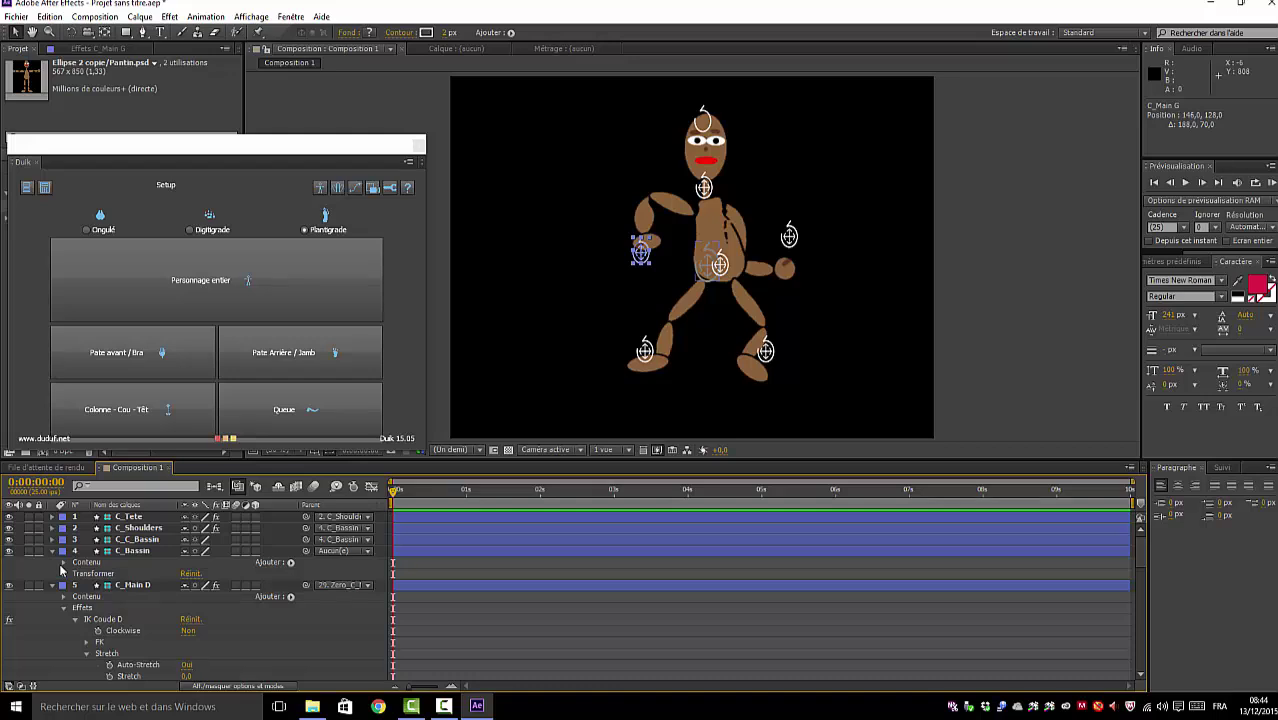
pyautogui.click(61, 568)
pyautogui.click(64, 563)
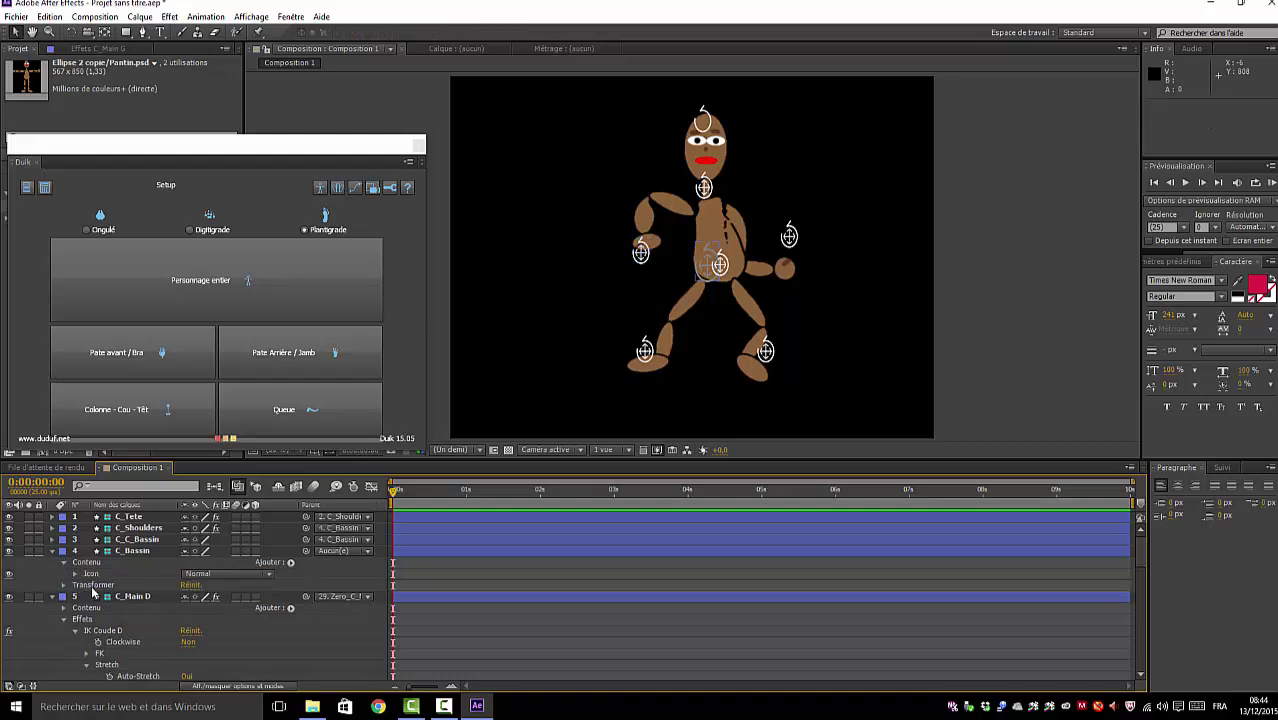
pyautogui.click(63, 585)
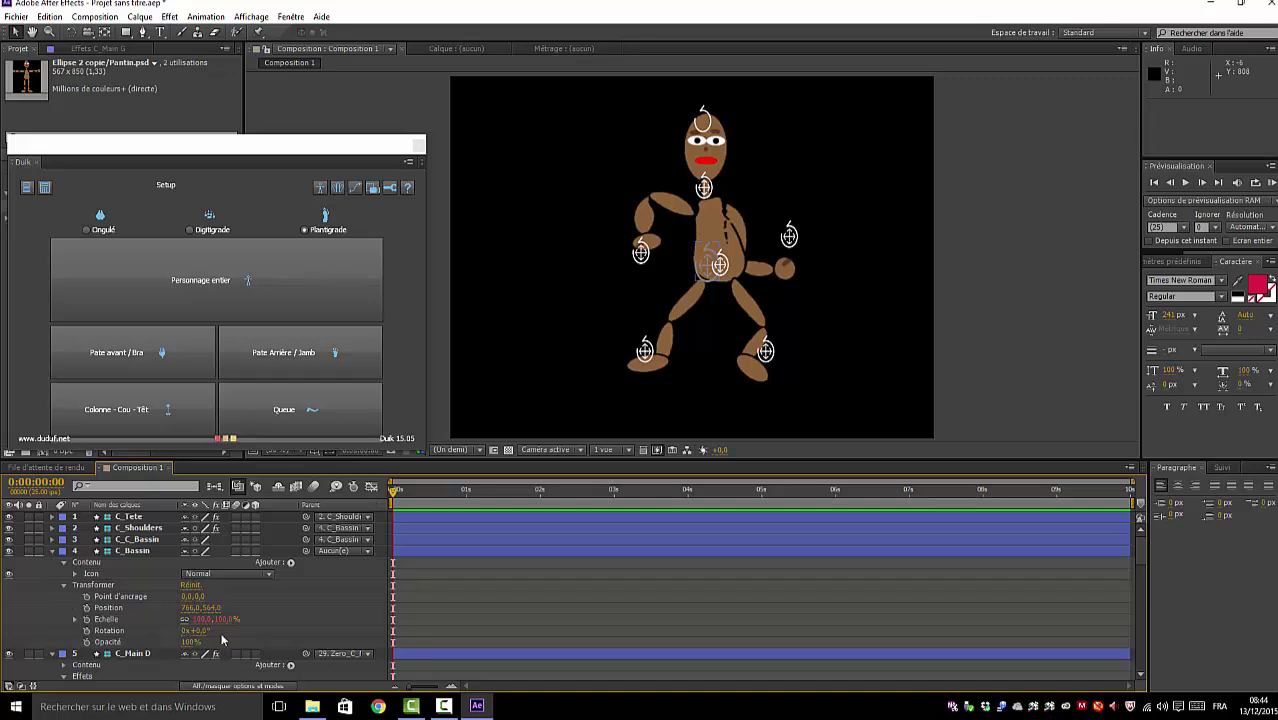
pyautogui.moveTo(198, 637)
pyautogui.mouseDown()
pyautogui.moveTo(224, 637)
pyautogui.moveTo(175, 637)
pyautogui.moveTo(258, 637)
pyautogui.moveTo(205, 637)
pyautogui.mouseUp()
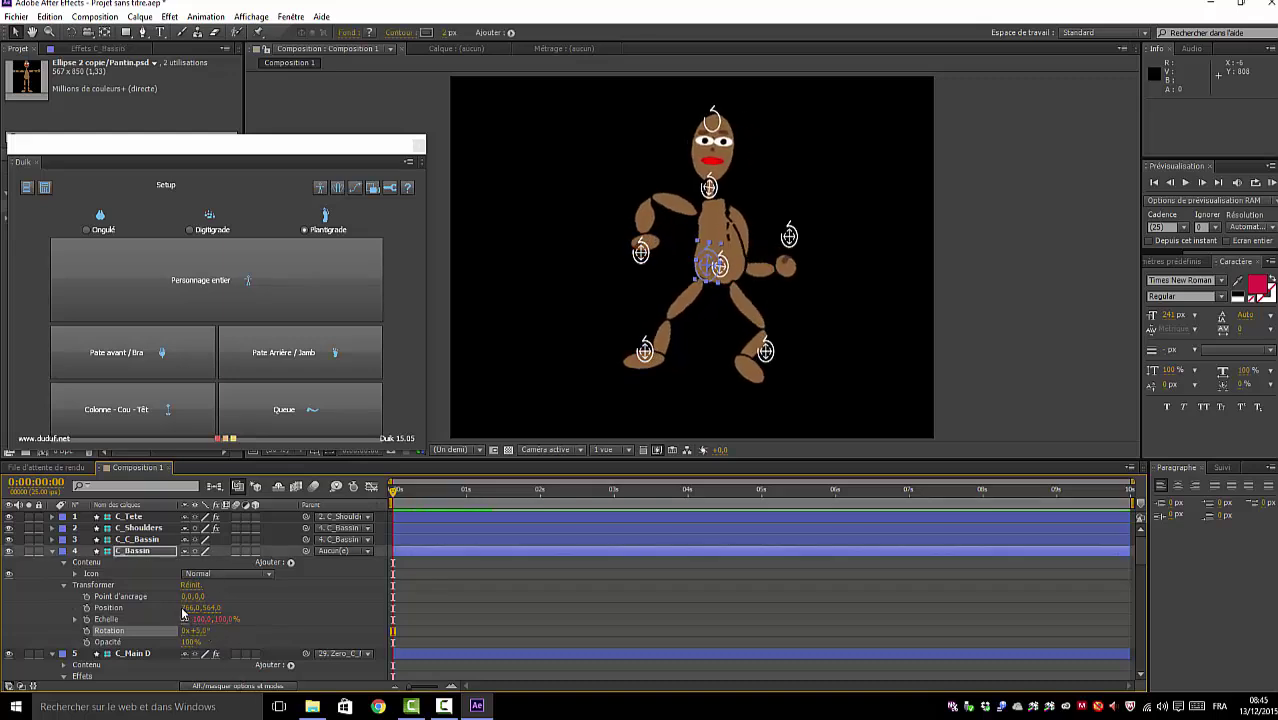
pyautogui.moveTo(190, 608); pyautogui.dragTo(134, 614)
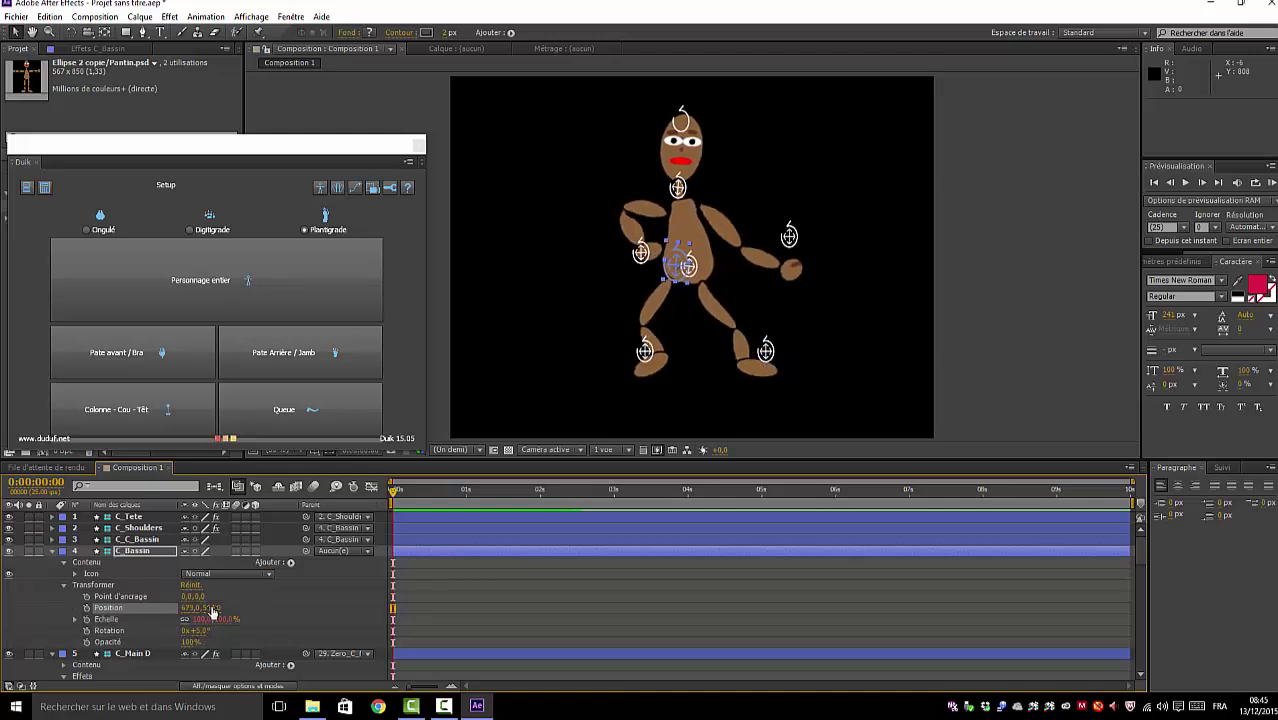
# - Set the C_Bassin controller's vertical Position to about 527 and the C_C_Bassin controller's Rotation to -2°
pyautogui.moveTo(211, 617); pyautogui.dragTo(160, 608)
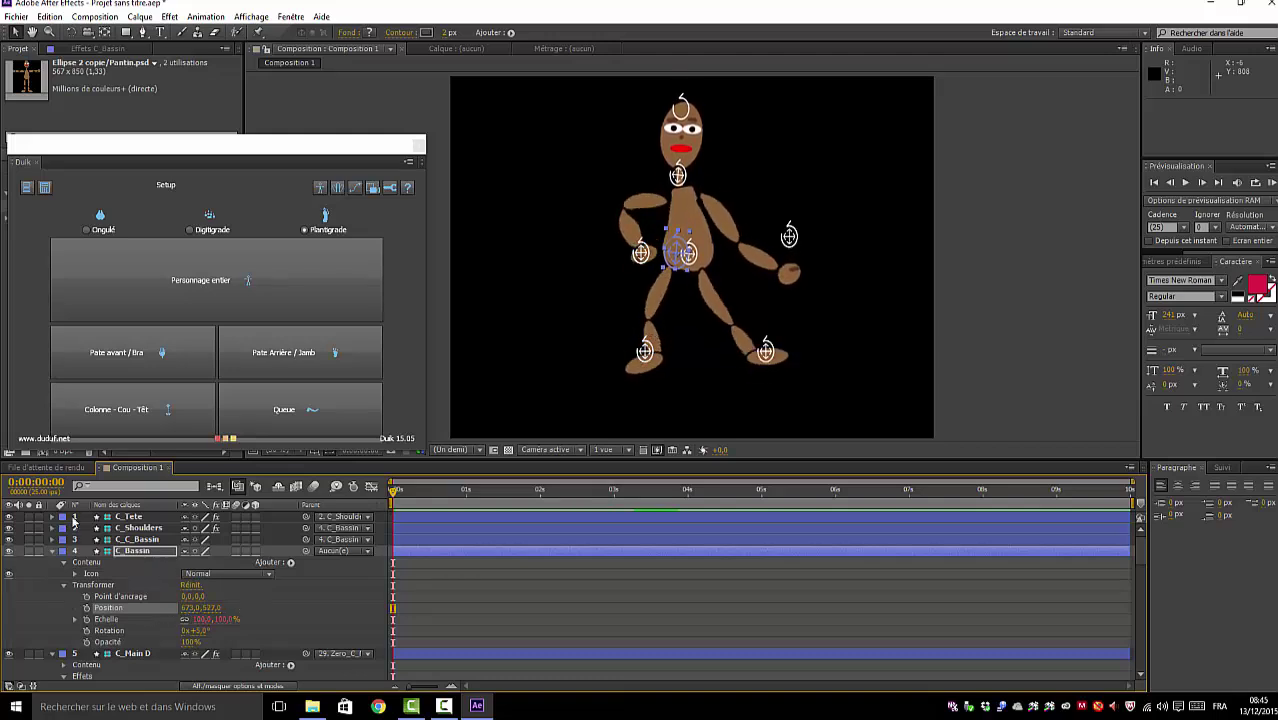
pyautogui.click(53, 540)
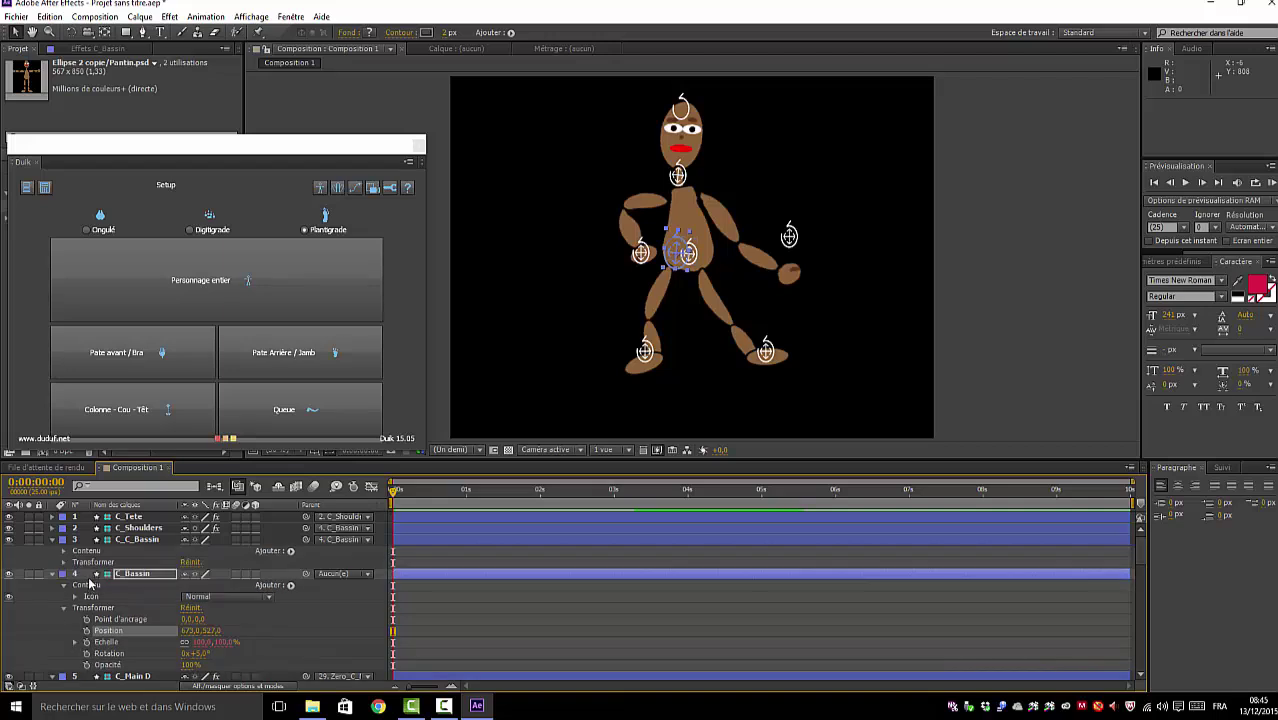
pyautogui.click(64, 562)
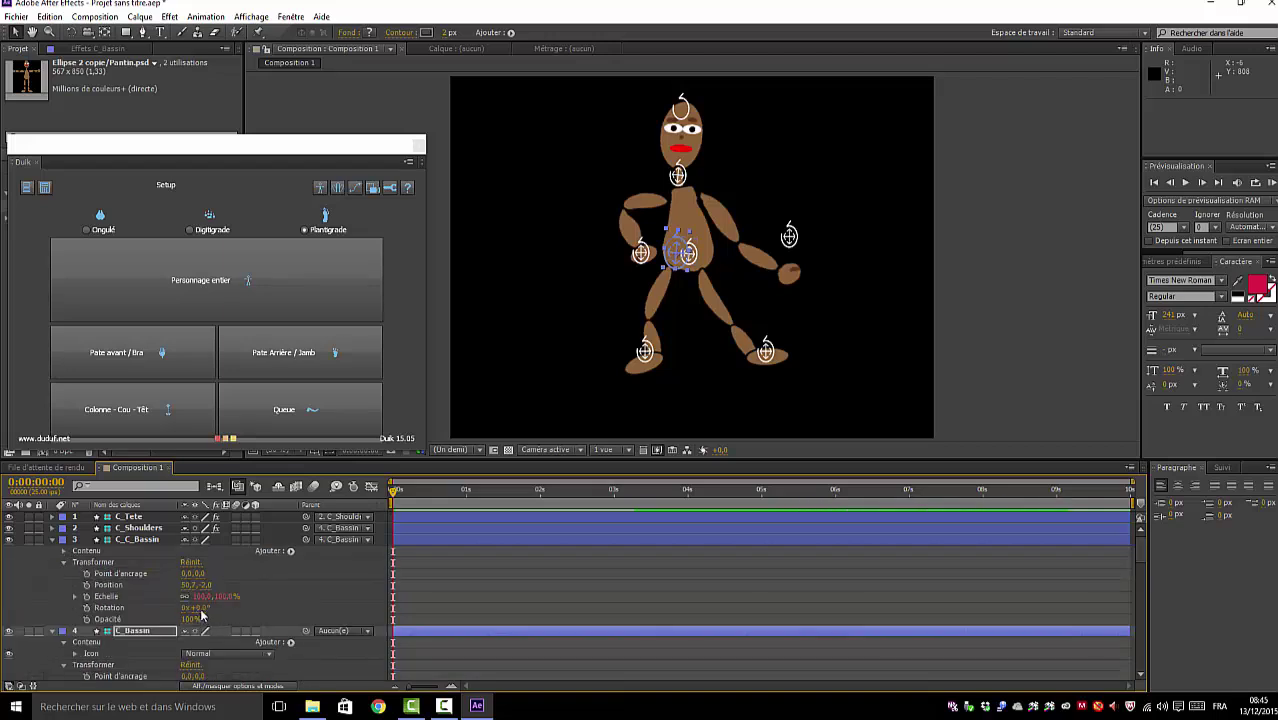
pyautogui.moveTo(195, 607)
pyautogui.mouseDown()
pyautogui.moveTo(150, 607)
pyautogui.moveTo(196, 607)
pyautogui.mouseUp()
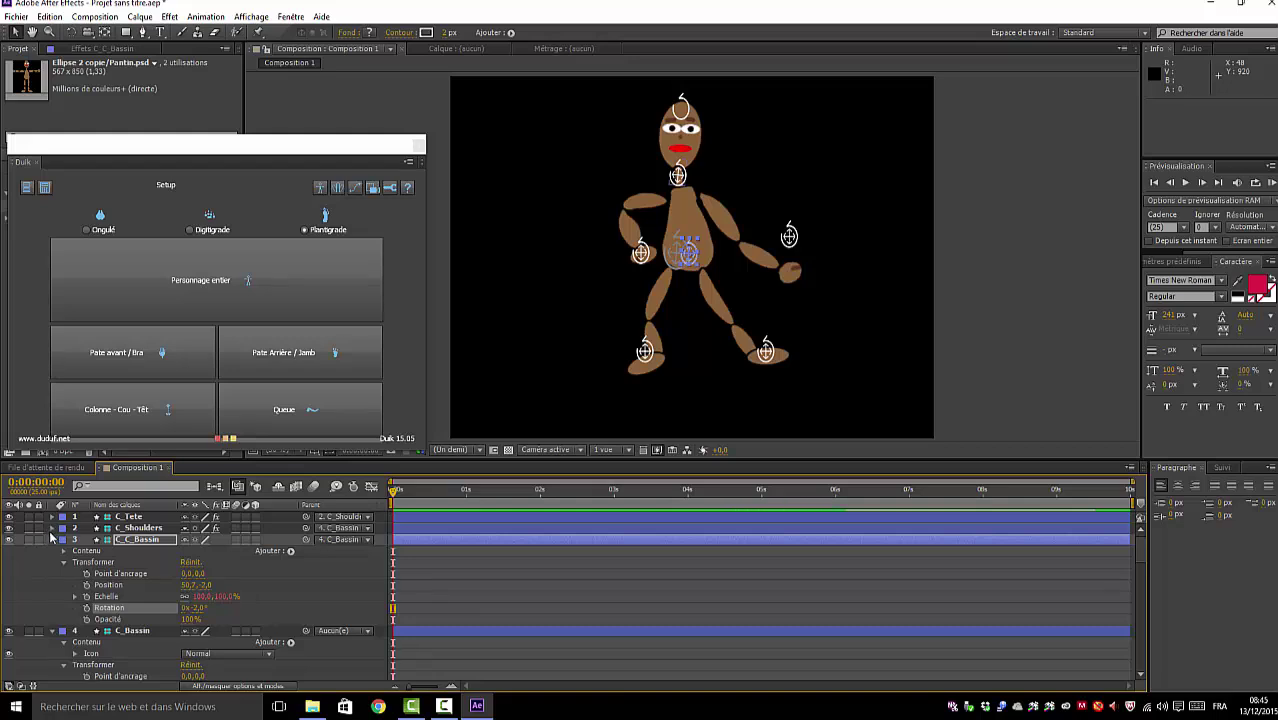
# - Examine the C_Shoulders controller's effects, IK Abdomen settings and transform properties, and look through the composition's layer list
pyautogui.click(53, 530)
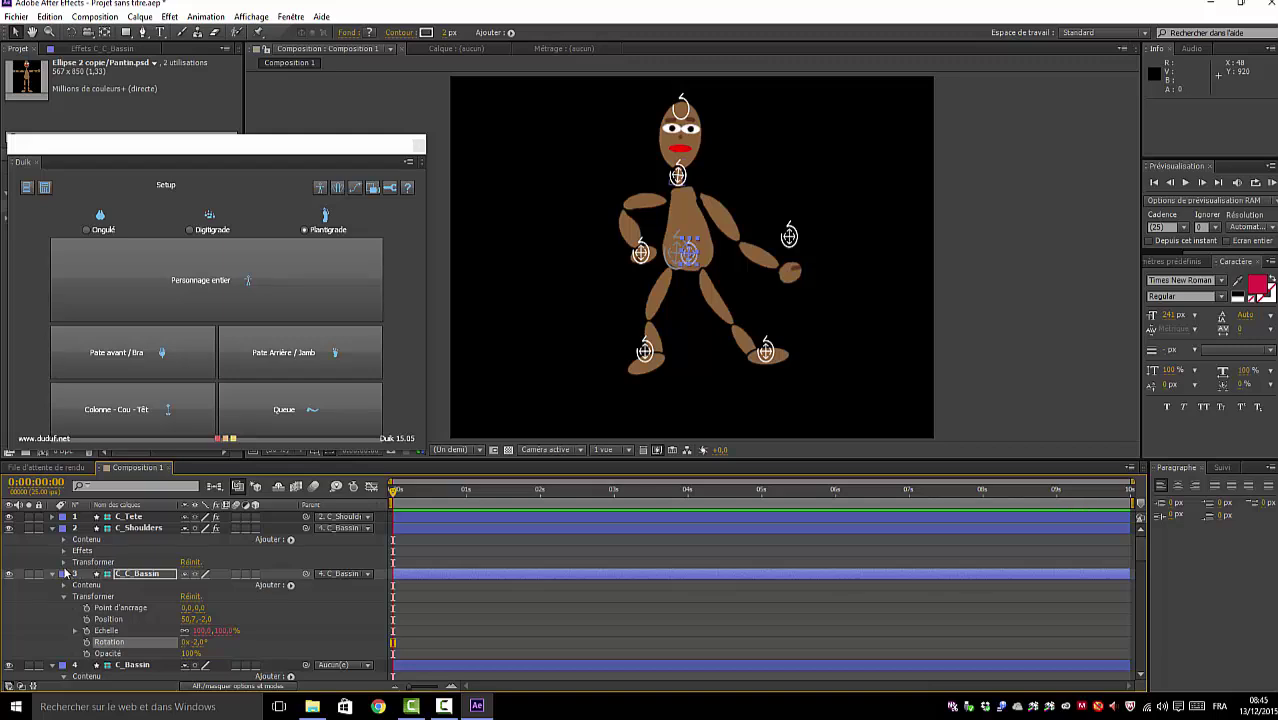
pyautogui.click(62, 556)
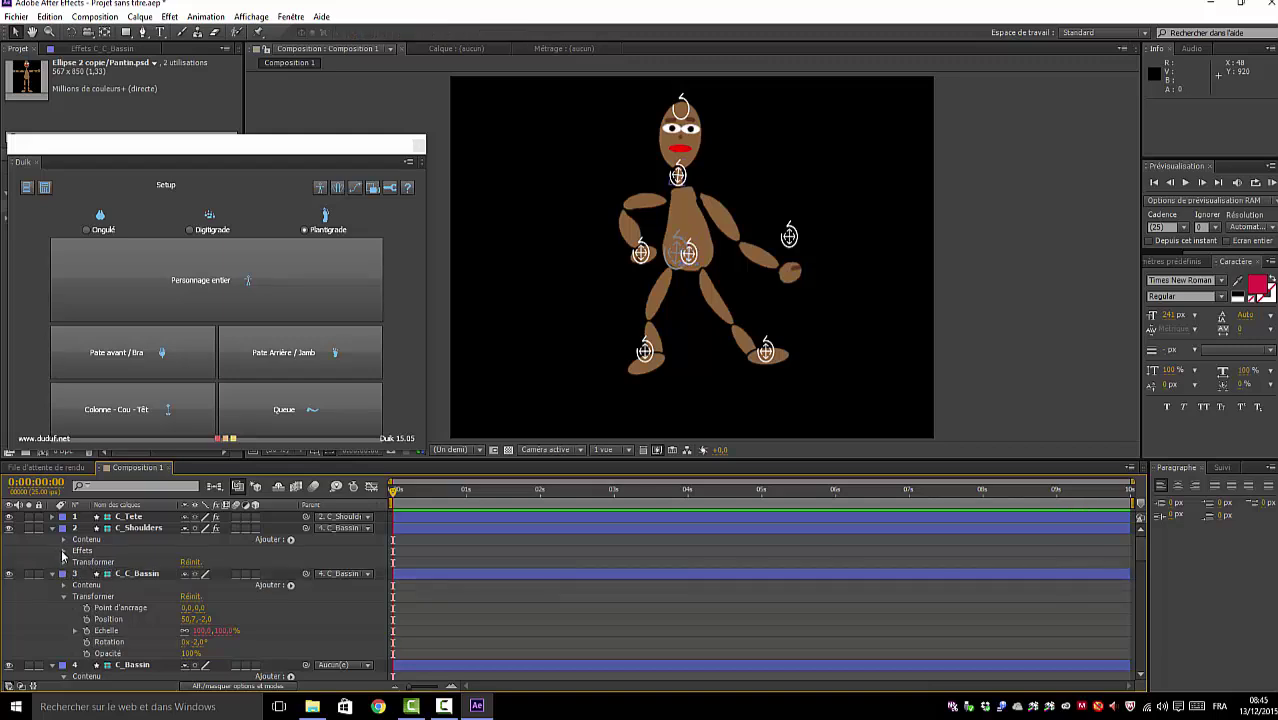
pyautogui.click(63, 551)
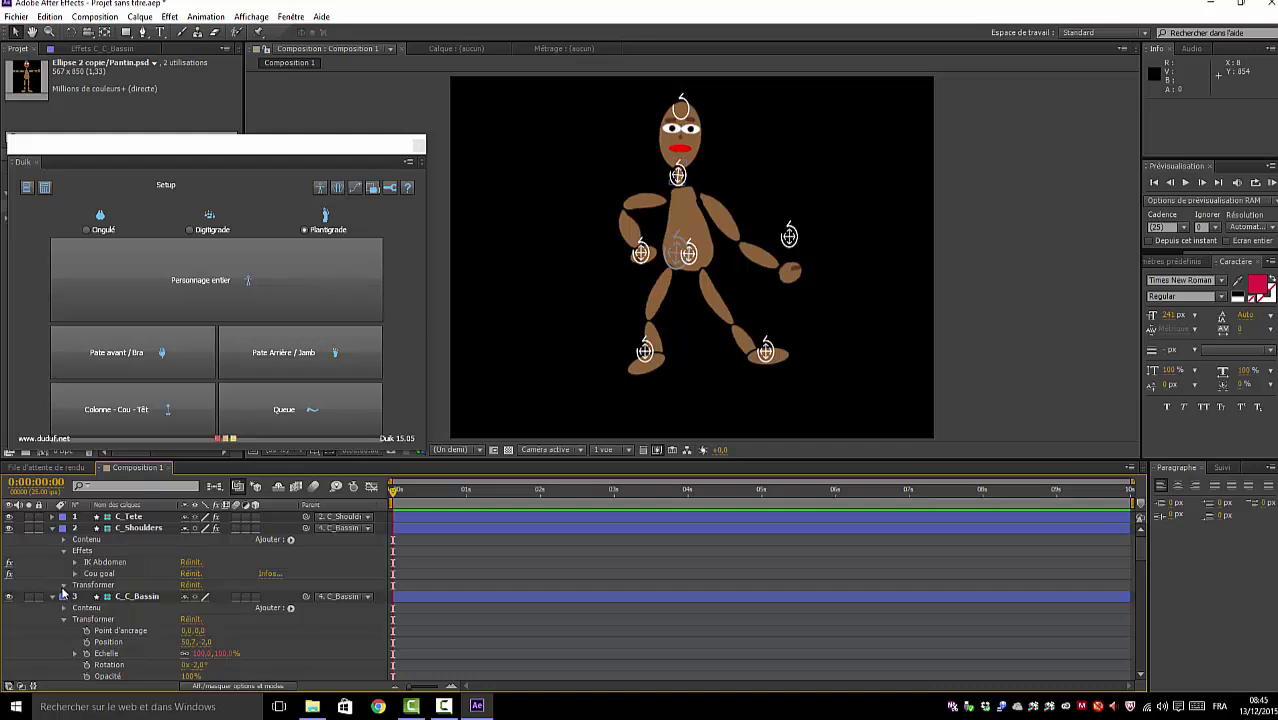
pyautogui.click(63, 586)
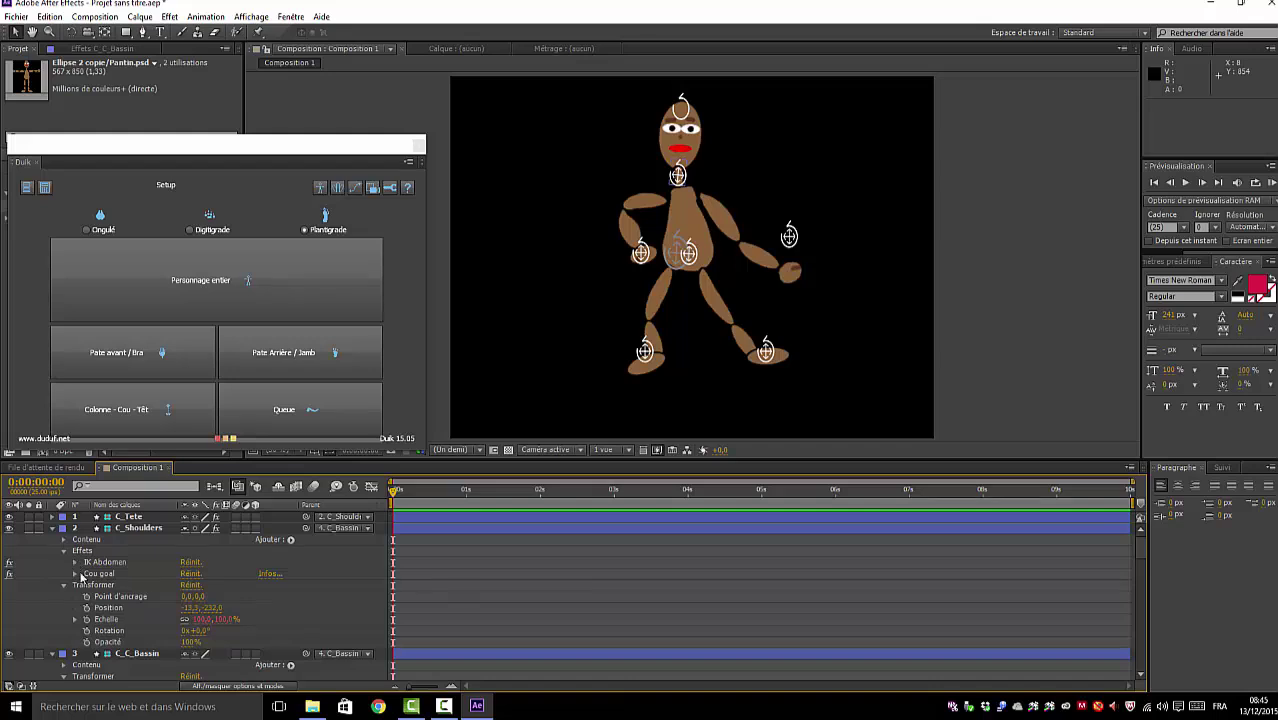
pyautogui.click(74, 562)
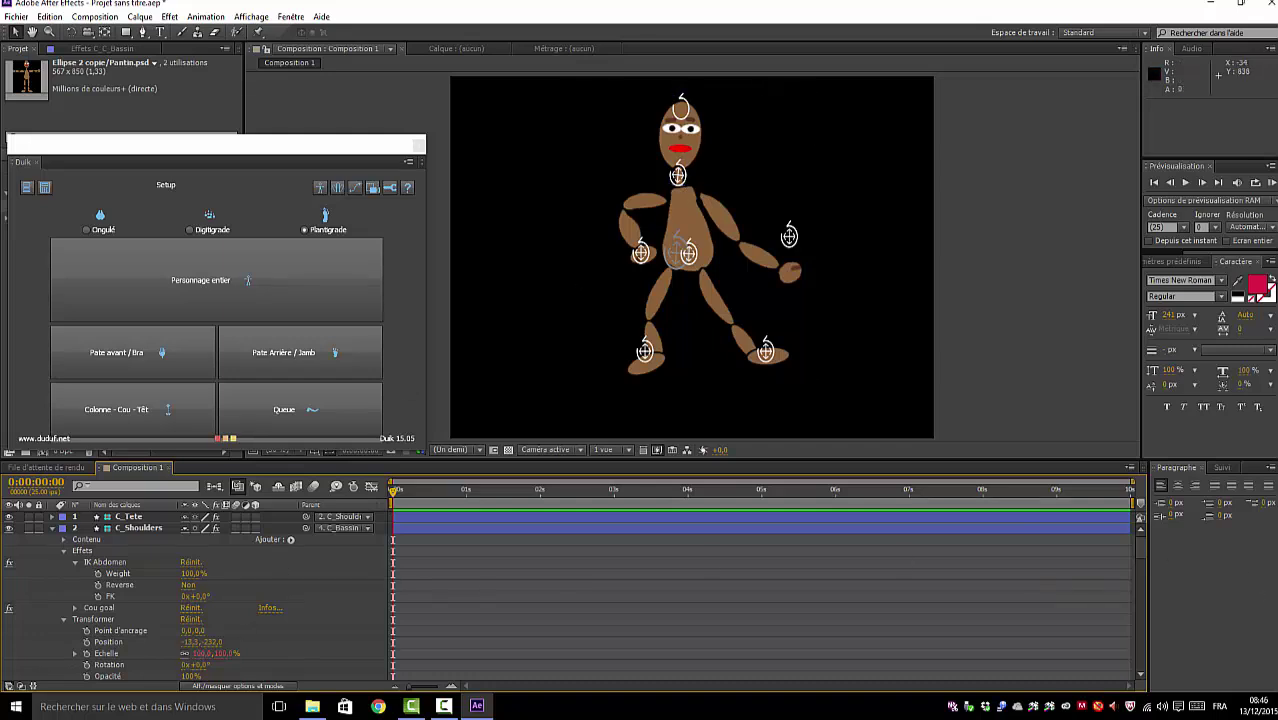
pyautogui.scroll(-10, 1139, 547)
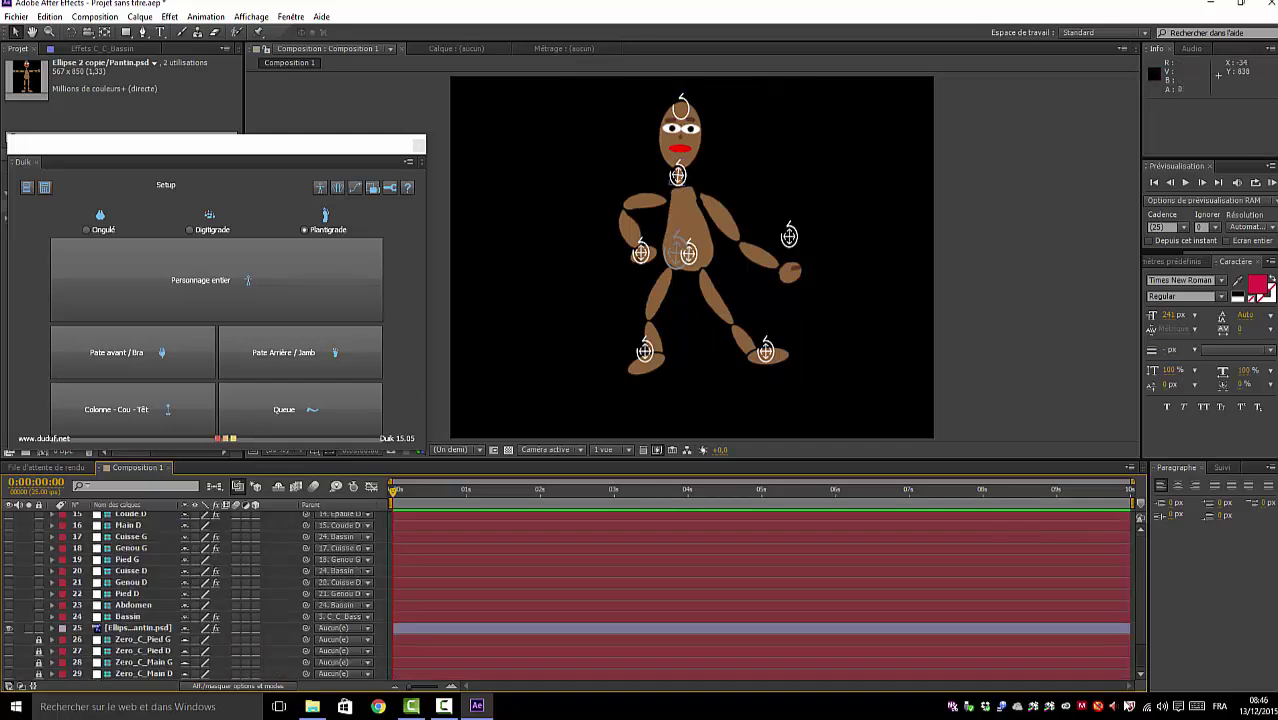
pyautogui.scroll(5, 1126, 624)
pyautogui.scroll(10, 1126, 664)
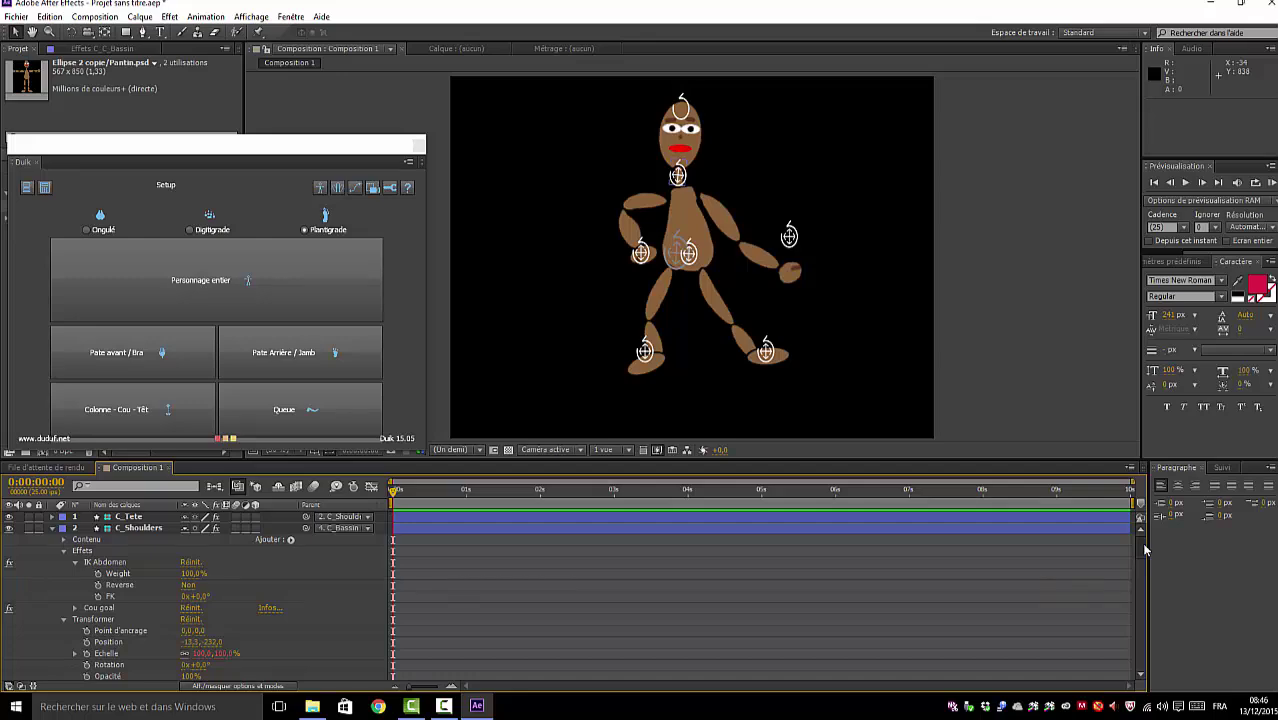
pyautogui.scroll(-8, 1145, 549)
pyautogui.scroll(8, 1144, 560)
# - Pose the puppet's limbs by raising C_Main D, moving C_Main G outward to about -16, 114, and lifting C_Pied G outward
pyautogui.moveTo(789, 233); pyautogui.dragTo(778, 199)
pyautogui.moveTo(641, 251); pyautogui.dragTo(586, 247)
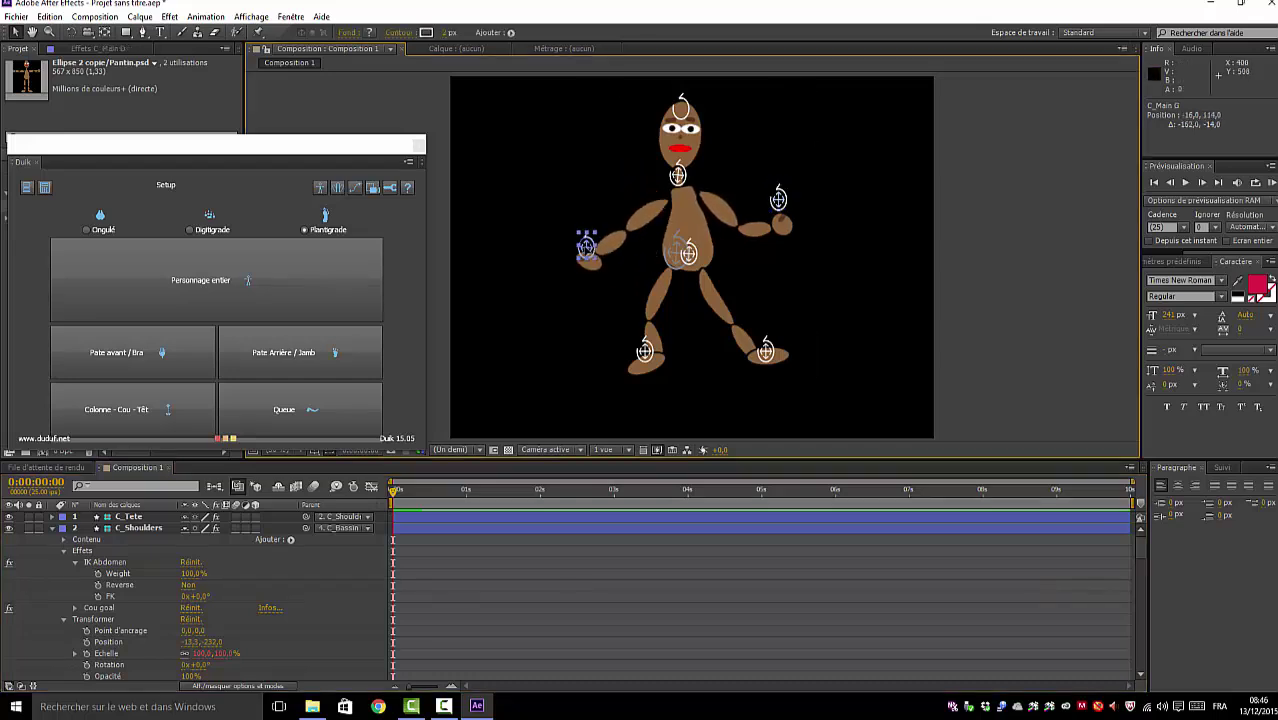
pyautogui.moveTo(652, 356); pyautogui.dragTo(611, 303)
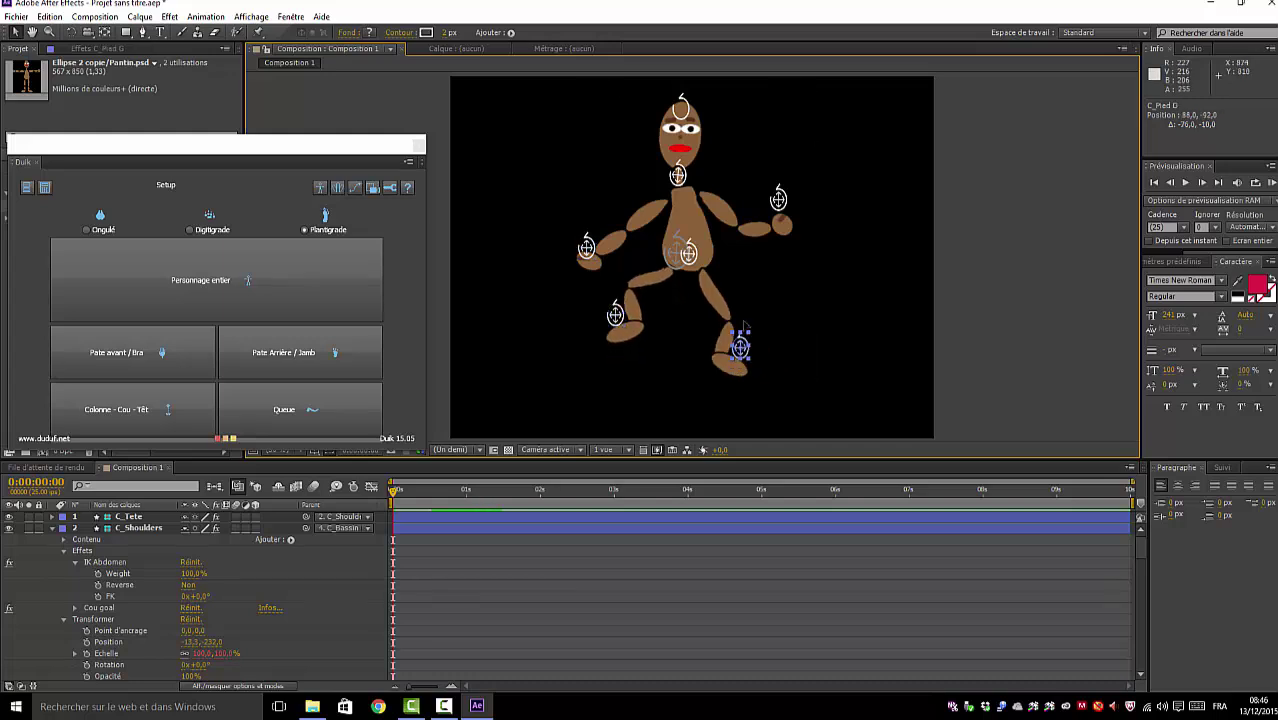